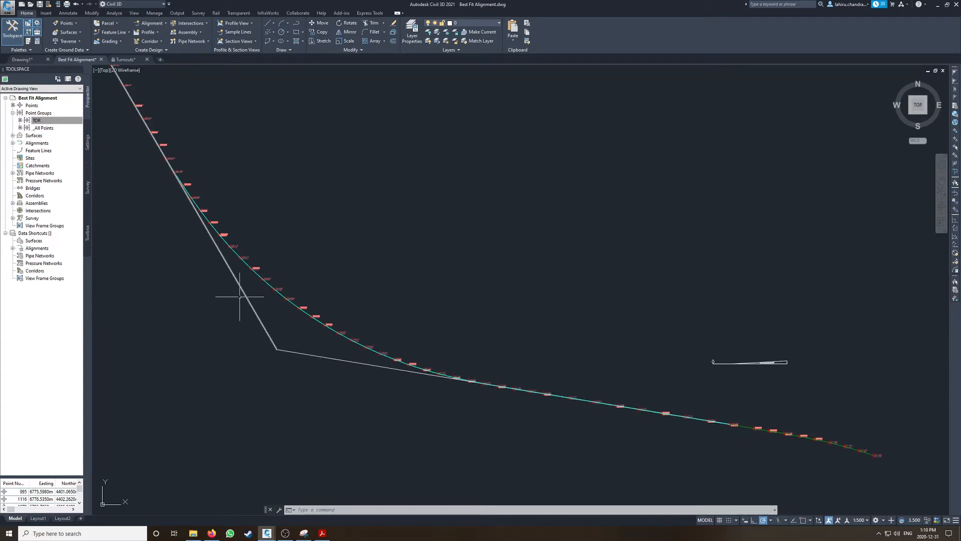
Rotate the turnout block by about 173 degrees so its diamond end faces the far end of the straight track
{"action": "middle_click_drag", "start_coordinate": [205, 259], "coordinate": [233, 316]}
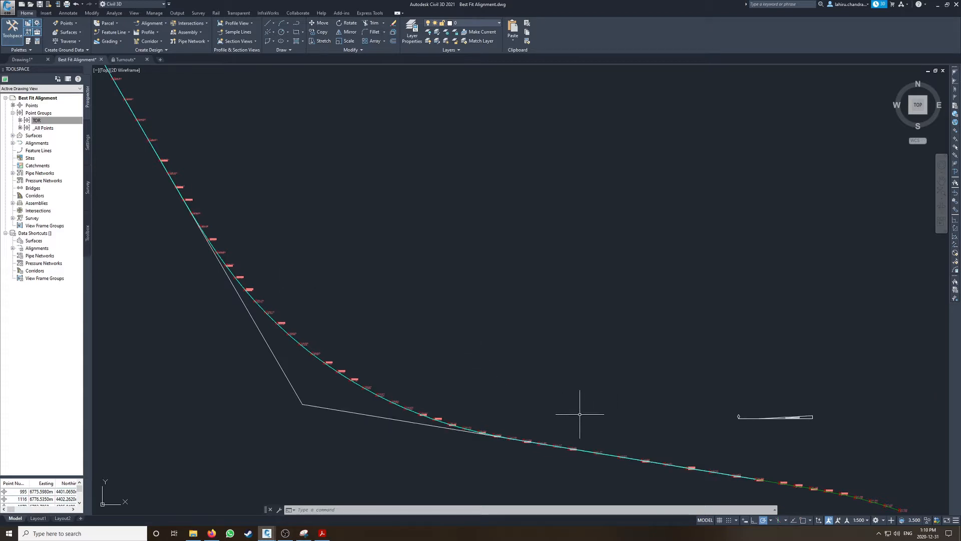
{"action": "middle_click_drag", "start_coordinate": [775, 418], "coordinate": [732, 396]}
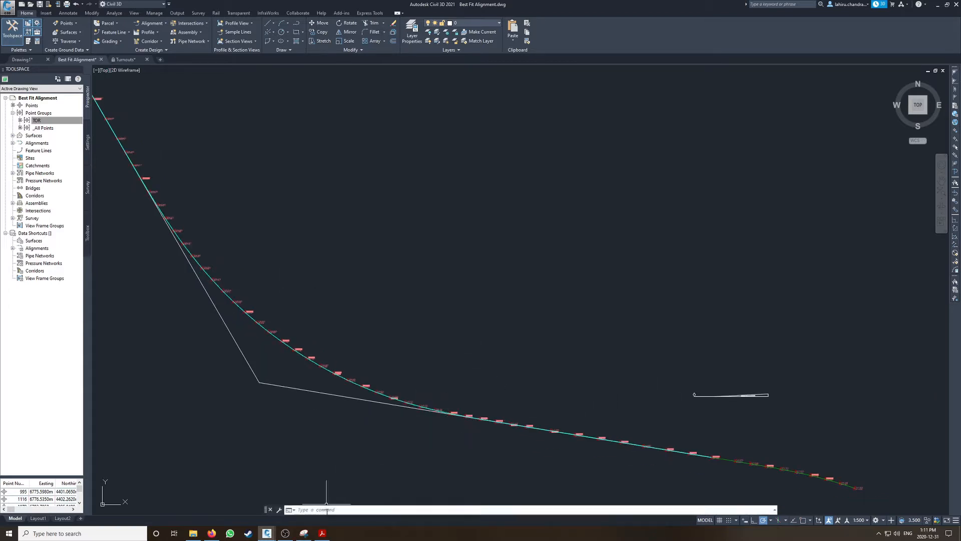
{"action": "left_click", "coordinate": [744, 395]}
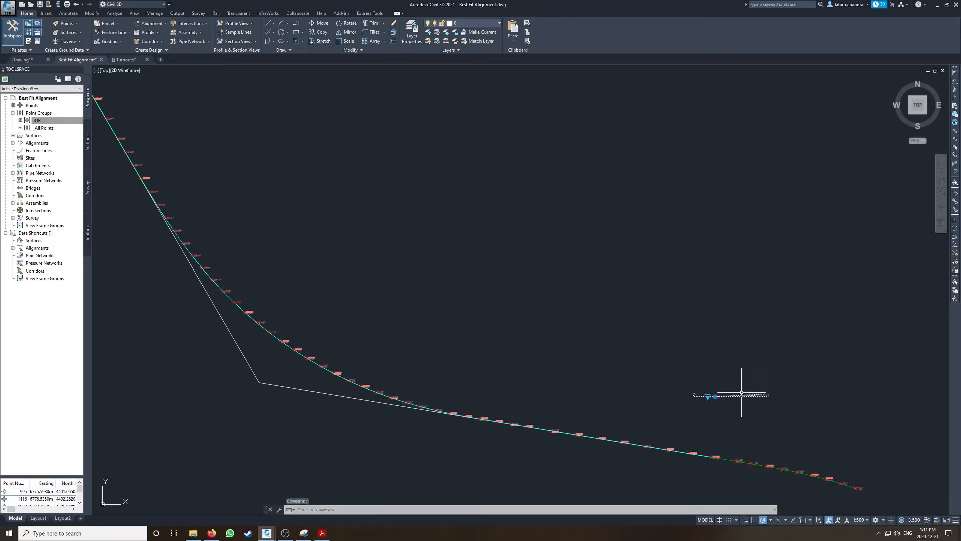
{"action": "type", "text": "ro"}
{"action": "key", "text": "Return"}
{"action": "left_click", "coordinate": [724, 396]}
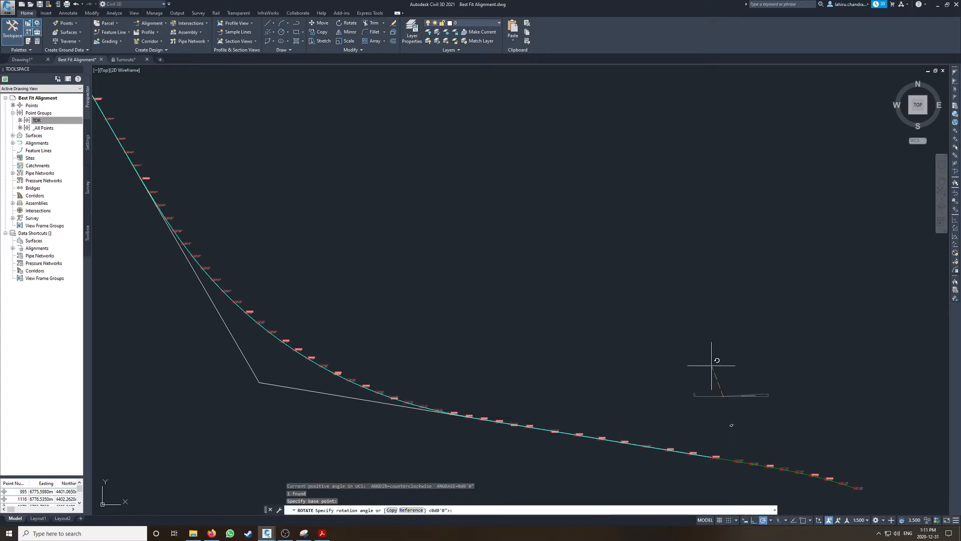
{"action": "left_click", "coordinate": [611, 375]}
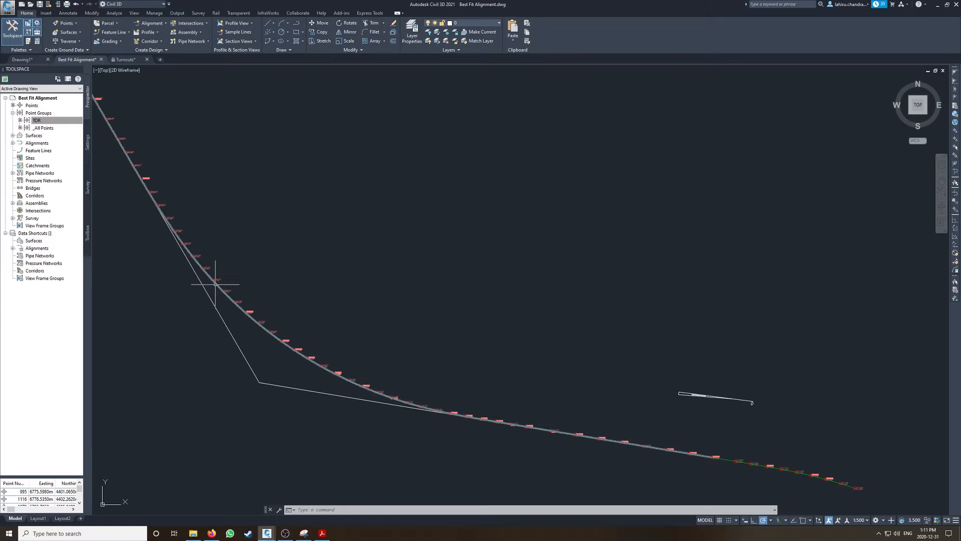
Inspect the best-fit curve against the surveyed points, from the bend along to the straight near the turnout
{"action": "scroll", "coordinate": [216, 284], "scroll_direction": "up", "scroll_amount": 3}
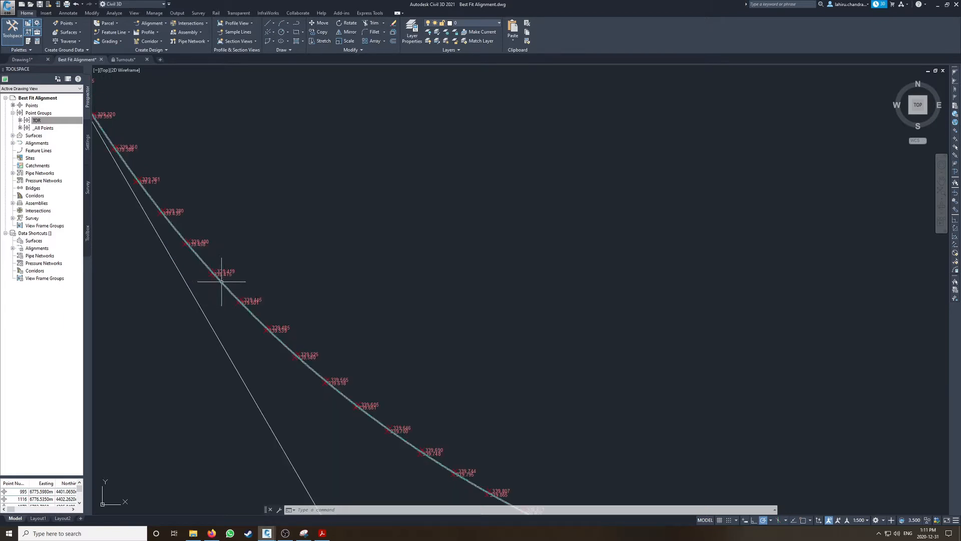
{"action": "middle_click_drag", "start_coordinate": [472, 407], "coordinate": [332, 273]}
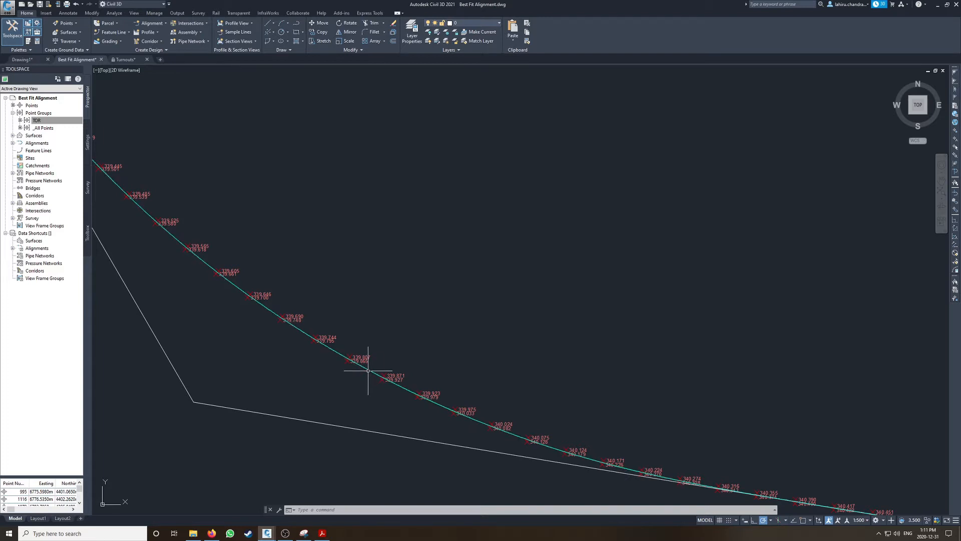
{"action": "scroll", "coordinate": [219, 280], "scroll_direction": "down", "scroll_amount": 3}
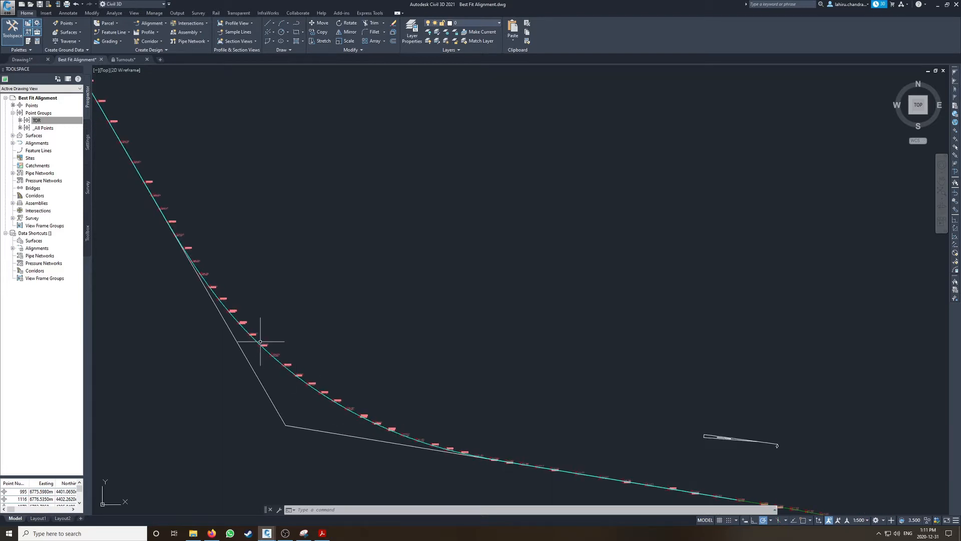
{"action": "scroll", "coordinate": [261, 341], "scroll_direction": "up", "scroll_amount": 5}
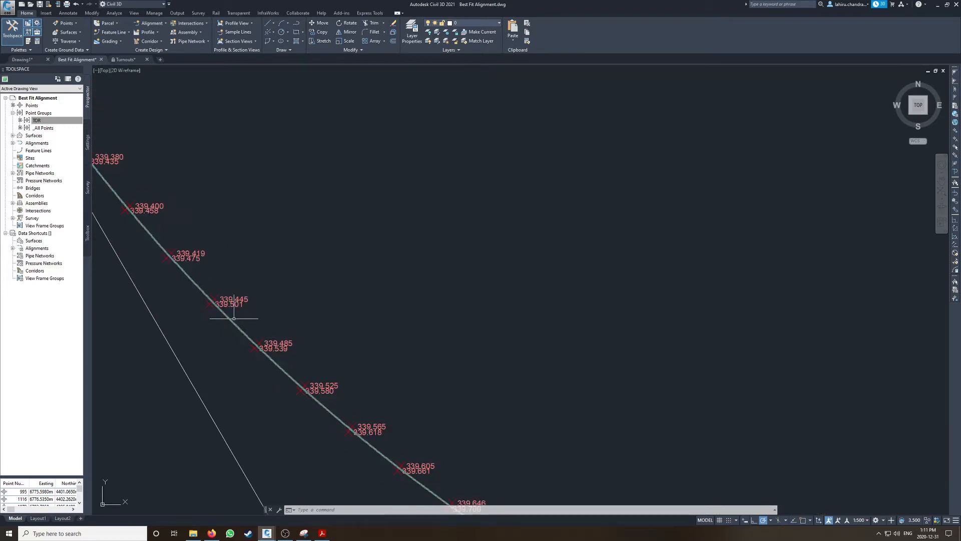
{"action": "mouse_move", "coordinate": [296, 386]}
{"action": "middle_mouse_down"}
{"action": "mouse_move", "coordinate": [294, 344]}
{"action": "mouse_move", "coordinate": [225, 259]}
{"action": "middle_mouse_up"}
{"action": "scroll", "coordinate": [282, 307], "scroll_direction": "down", "scroll_amount": 8}
{"action": "middle_click_drag", "start_coordinate": [594, 405], "coordinate": [250, 287]}
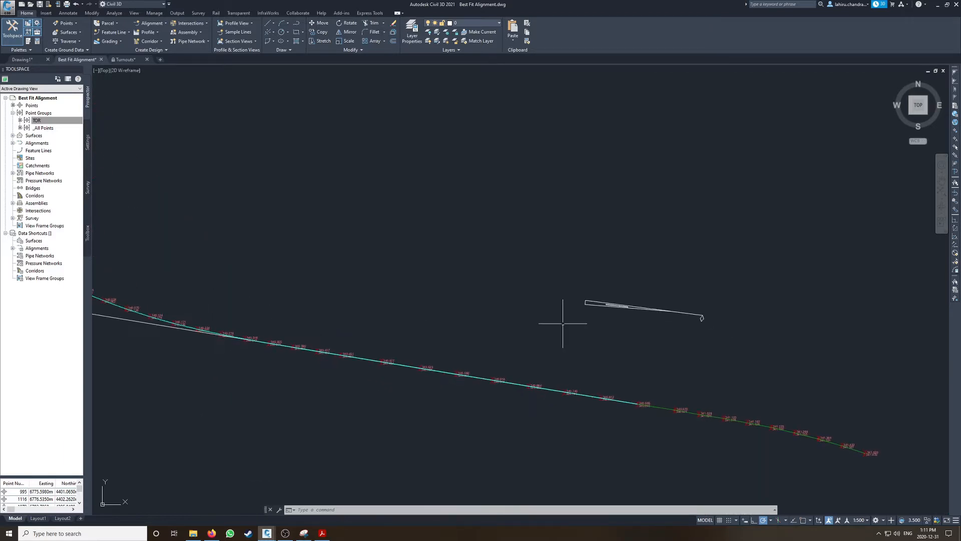
Switch the turnout block's visibility state to RIGHT HBTO
{"action": "left_click", "coordinate": [627, 307]}
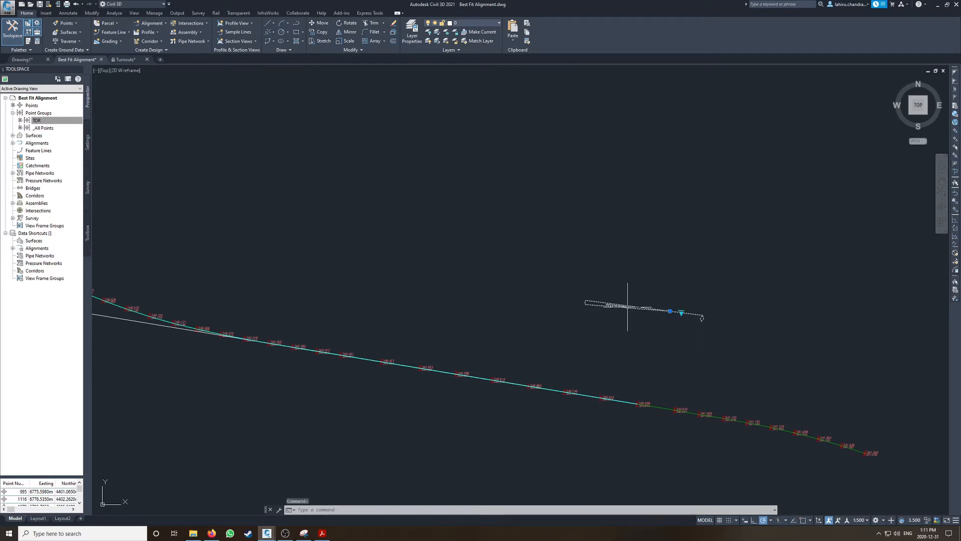
{"action": "scroll", "coordinate": [709, 299], "scroll_direction": "up", "scroll_amount": 2}
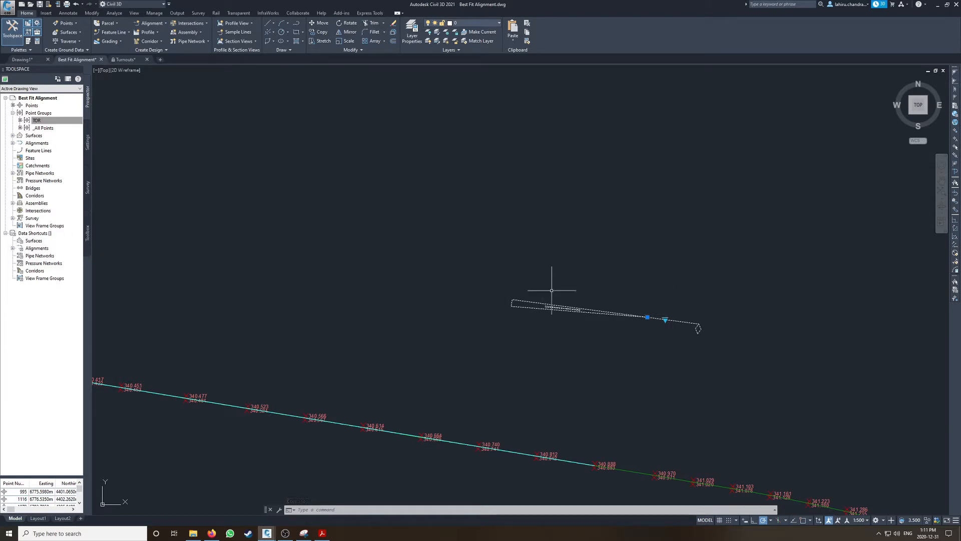
{"action": "scroll", "coordinate": [537, 290], "scroll_direction": "down", "scroll_amount": 2}
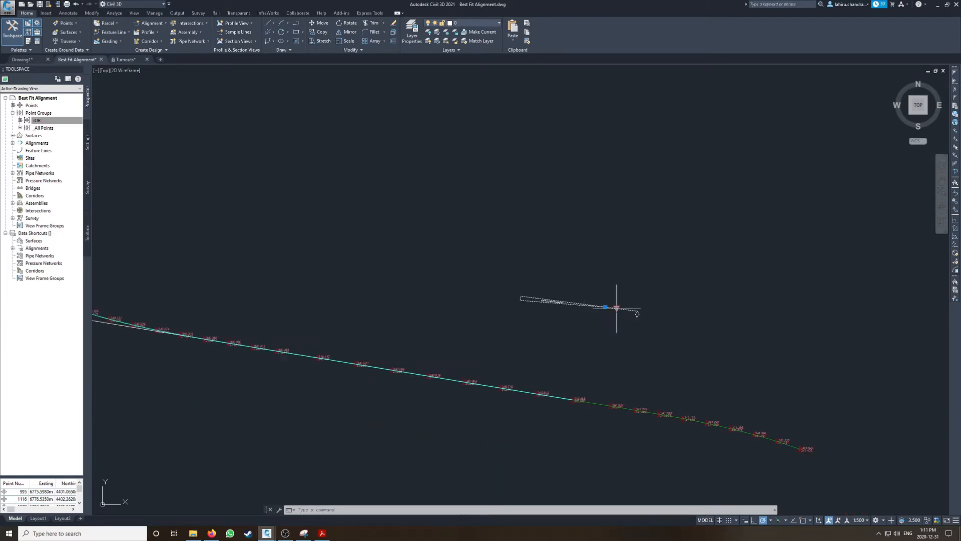
{"action": "left_click", "coordinate": [616, 308]}
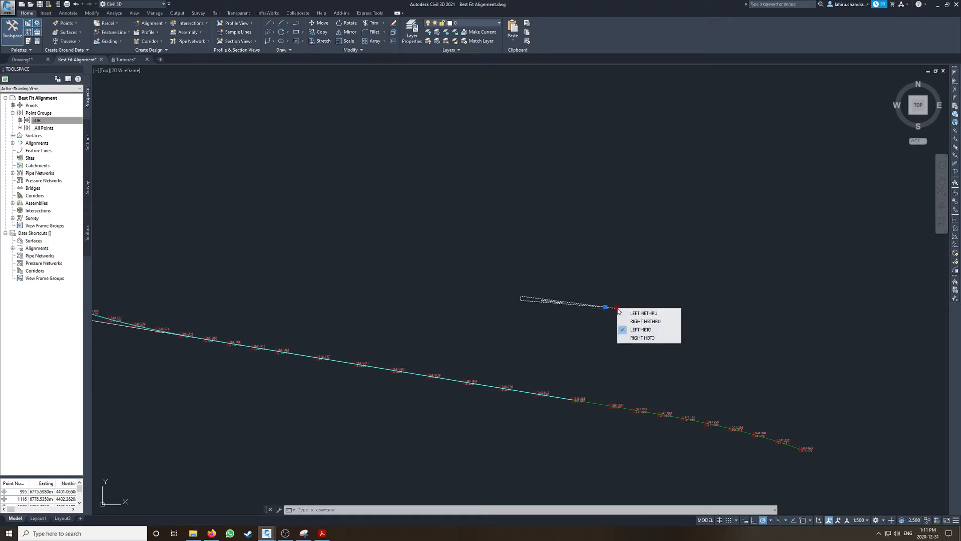
{"action": "left_click", "coordinate": [572, 273]}
{"action": "left_click", "coordinate": [570, 267]}
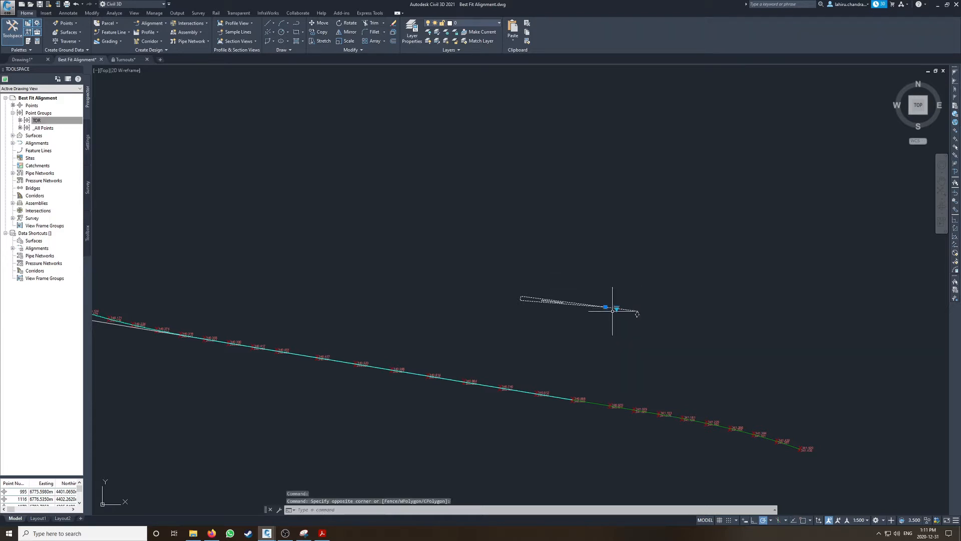
{"action": "left_click", "coordinate": [617, 308]}
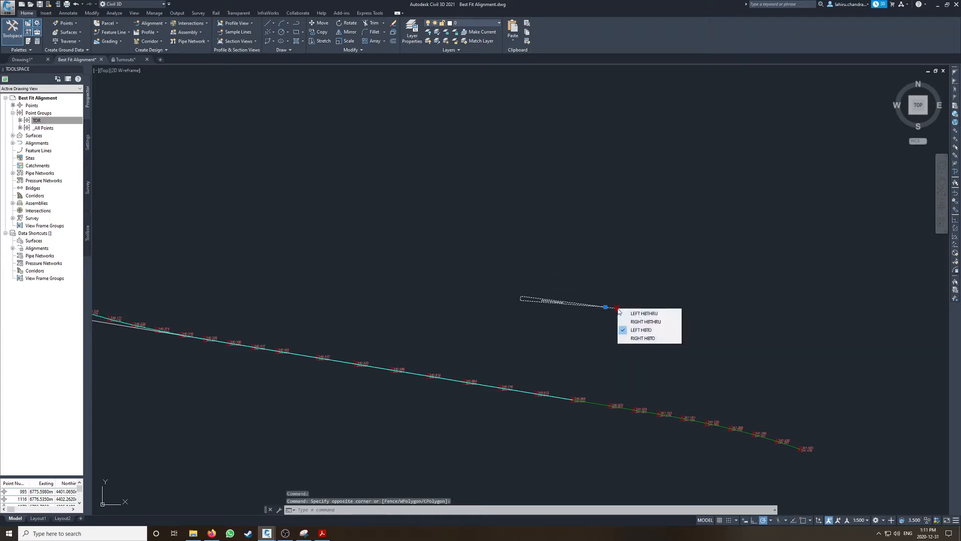
{"action": "left_click", "coordinate": [647, 322]}
{"action": "left_click", "coordinate": [617, 308]}
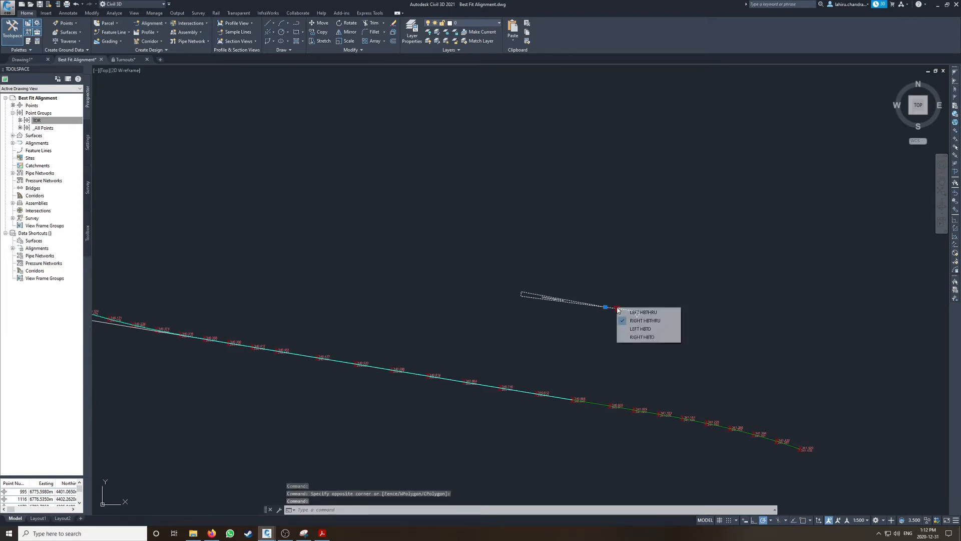
{"action": "left_click", "coordinate": [648, 336]}
Move the turnout block by the endpoint at its diamond's base to the nearest point on the straight track line, between points 340.812 and 340.888
{"action": "middle_click_drag", "start_coordinate": [389, 334], "coordinate": [550, 354]}
{"action": "type", "text": "m"}
{"action": "key", "text": "Return"}
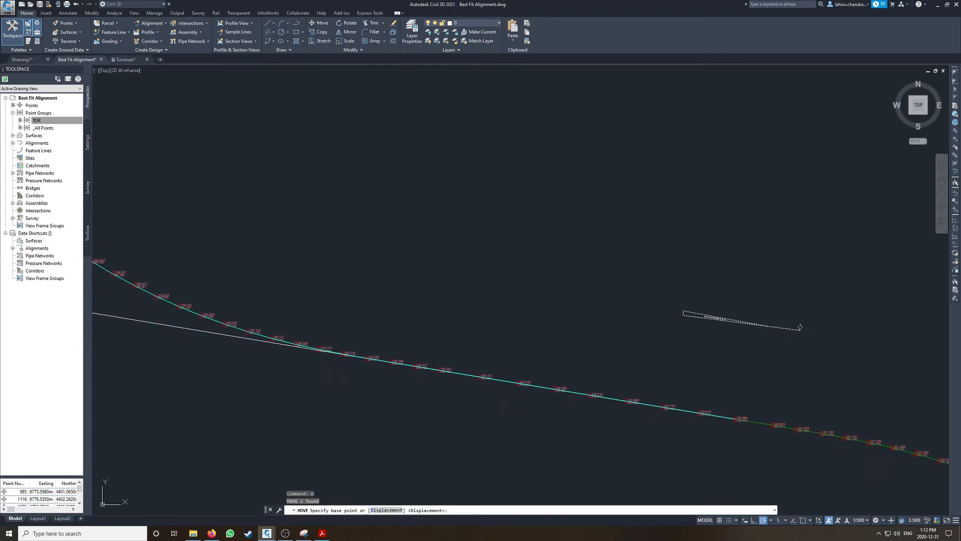
{"action": "scroll", "coordinate": [798, 326], "scroll_direction": "up", "scroll_amount": 2}
{"action": "right_click", "coordinate": [797, 328], "text": "shift"}
{"action": "key", "text": "e"}
{"action": "left_click", "coordinate": [798, 326]}
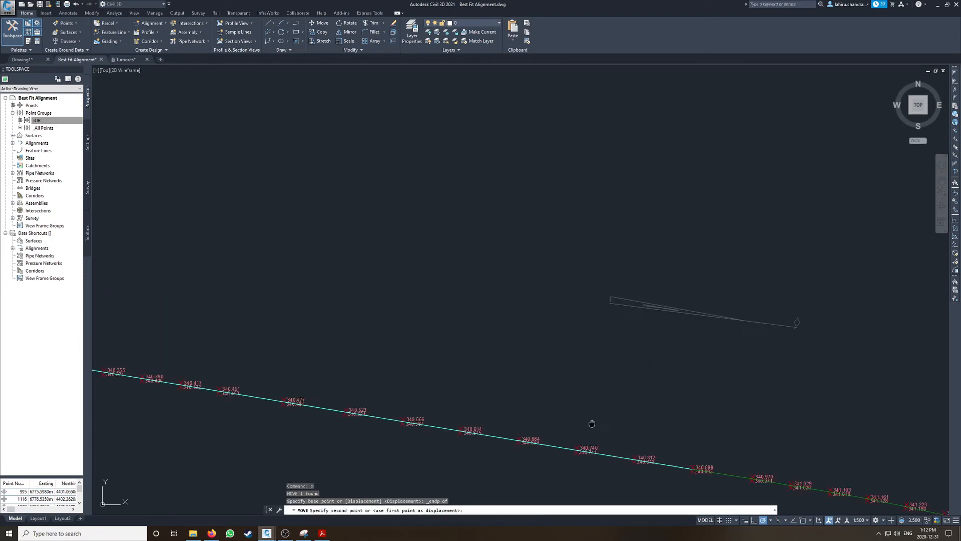
{"action": "scroll", "coordinate": [644, 354], "scroll_direction": "up", "scroll_amount": 4}
{"action": "scroll", "coordinate": [646, 340], "scroll_direction": "up", "scroll_amount": 10}
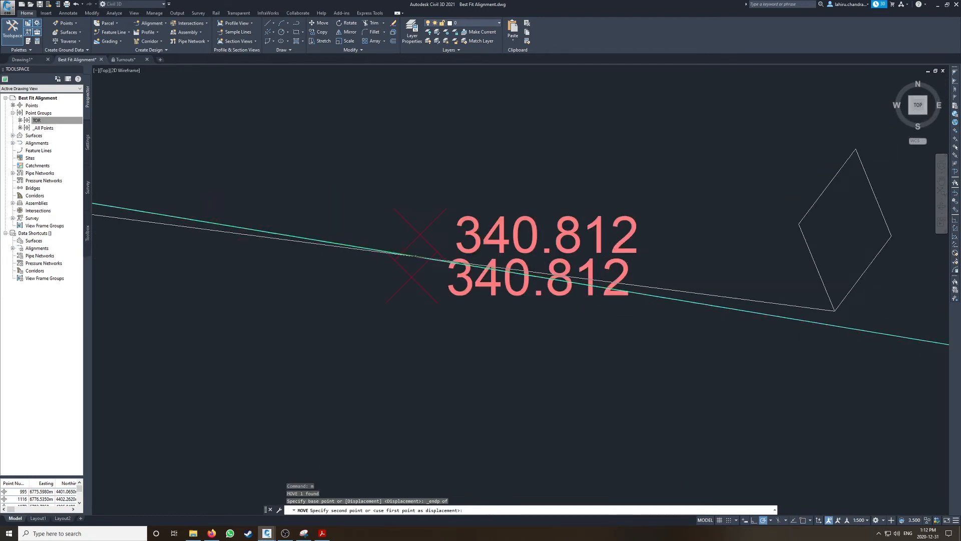
{"action": "scroll", "coordinate": [641, 298], "scroll_direction": "up", "scroll_amount": 3}
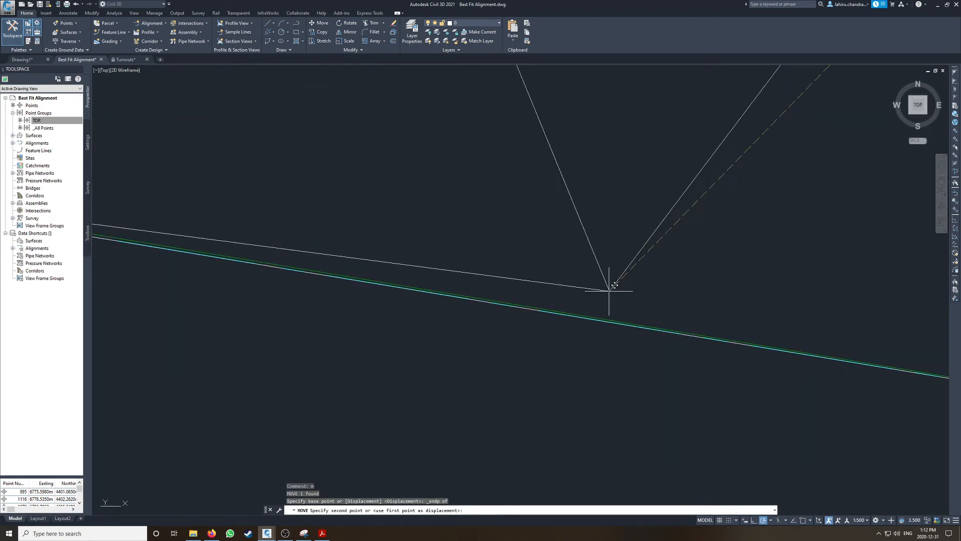
{"action": "scroll", "coordinate": [575, 306], "scroll_direction": "up", "scroll_amount": 2}
{"action": "right_click", "coordinate": [596, 332], "text": "shift"}
{"action": "key", "text": "r"}
{"action": "left_click", "coordinate": [598, 333]}
{"action": "scroll", "coordinate": [601, 326], "scroll_direction": "down", "scroll_amount": 6}
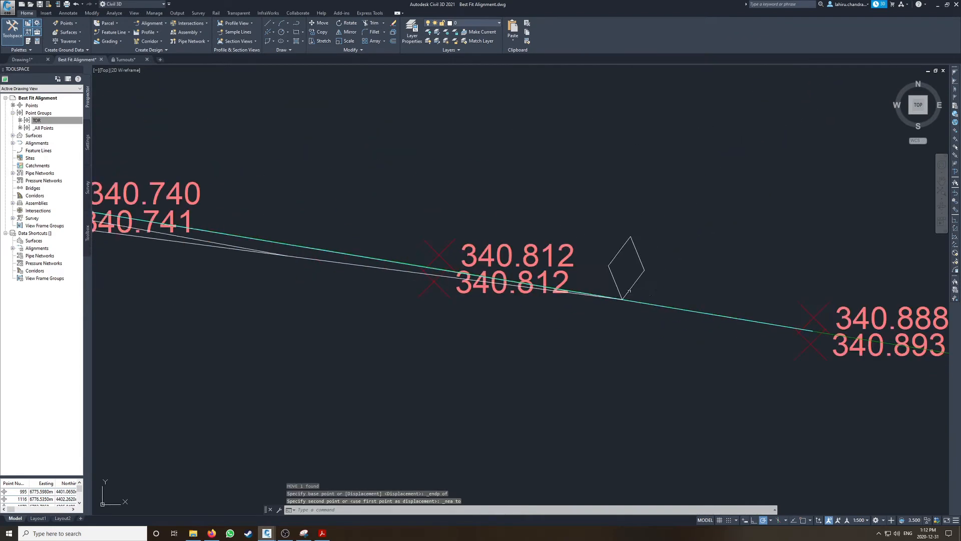
Rotate the turnout block about its diamond-end endpoint by reference, aligning its straight leg with the nearest point on the track line
{"action": "type", "text": "ro"}
{"action": "key", "text": "Return"}
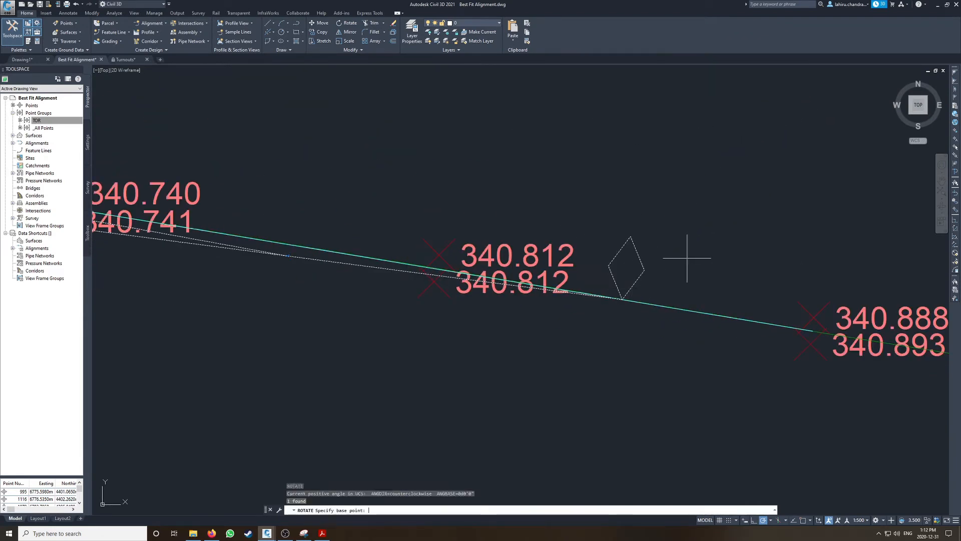
{"action": "scroll", "coordinate": [643, 292], "scroll_direction": "up", "scroll_amount": 3}
{"action": "right_click", "coordinate": [607, 300], "text": "shift"}
{"action": "key", "text": "e"}
{"action": "left_click", "coordinate": [590, 313]}
{"action": "type", "text": "r"}
{"action": "key", "text": "Return"}
{"action": "scroll", "coordinate": [605, 293], "scroll_direction": "down", "scroll_amount": 2}
{"action": "right_click", "coordinate": [607, 294], "text": "shift"}
{"action": "key", "text": "e"}
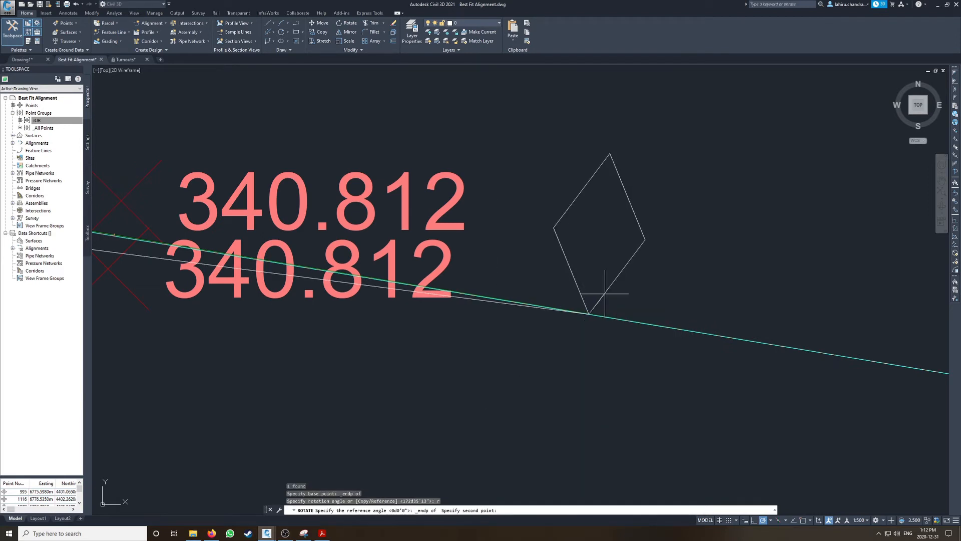
{"action": "left_click", "coordinate": [556, 299]}
{"action": "scroll", "coordinate": [493, 299], "scroll_direction": "down", "scroll_amount": 3}
{"action": "middle_click_drag", "start_coordinate": [446, 296], "coordinate": [662, 333]}
{"action": "right_click", "coordinate": [523, 300], "text": "shift"}
{"action": "key", "text": "e"}
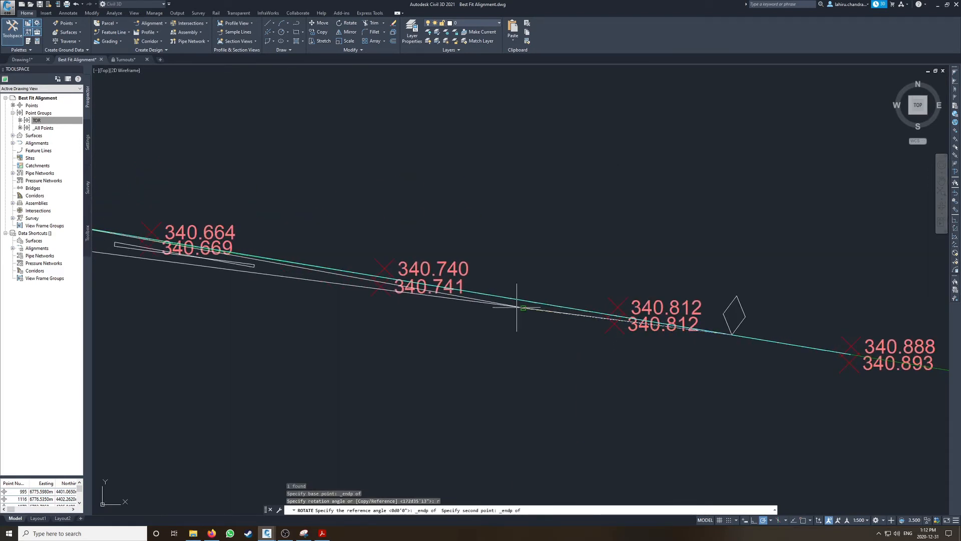
{"action": "left_click", "coordinate": [519, 307]}
{"action": "scroll", "coordinate": [539, 299], "scroll_direction": "up", "scroll_amount": 4}
{"action": "right_click", "coordinate": [504, 354], "text": "shift"}
{"action": "key", "text": "r"}
{"action": "left_click", "coordinate": [503, 356]}
{"action": "scroll", "coordinate": [500, 336], "scroll_direction": "down", "scroll_amount": 2}
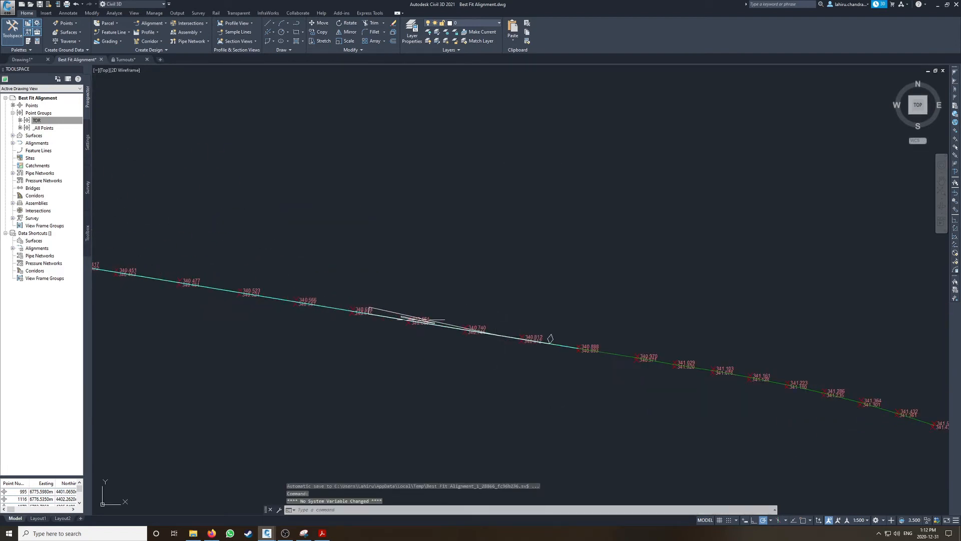
Check the aligned turnout along the track and select the straight tangent line running beneath it to the bend
{"action": "left_click", "coordinate": [401, 314]}
{"action": "mouse_move", "coordinate": [385, 310]}
{"action": "middle_mouse_down"}
{"action": "mouse_move", "coordinate": [743, 361]}
{"action": "mouse_move", "coordinate": [630, 343]}
{"action": "middle_mouse_up"}
{"action": "key", "text": "Escape"}
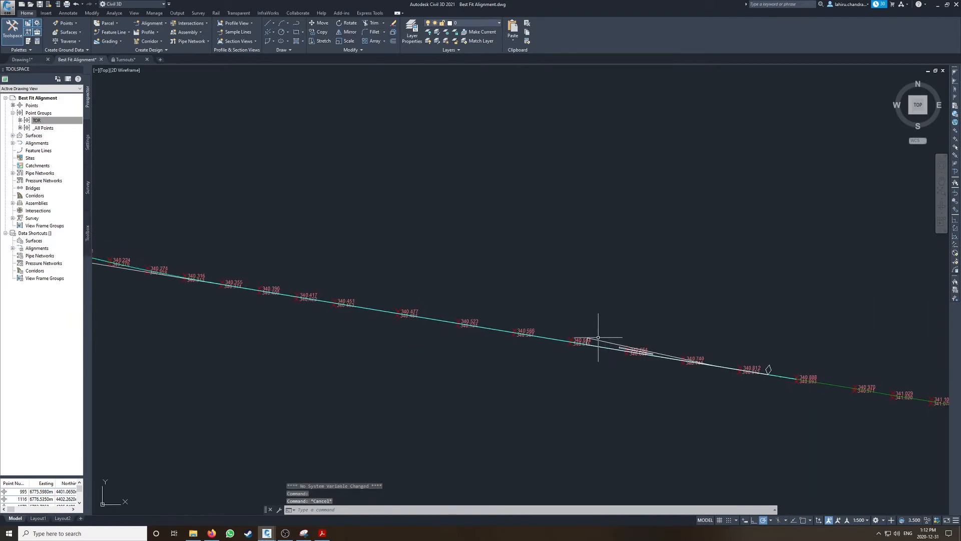
{"action": "scroll", "coordinate": [599, 337], "scroll_direction": "down", "scroll_amount": 3}
{"action": "middle_click_drag", "start_coordinate": [472, 317], "coordinate": [644, 332]}
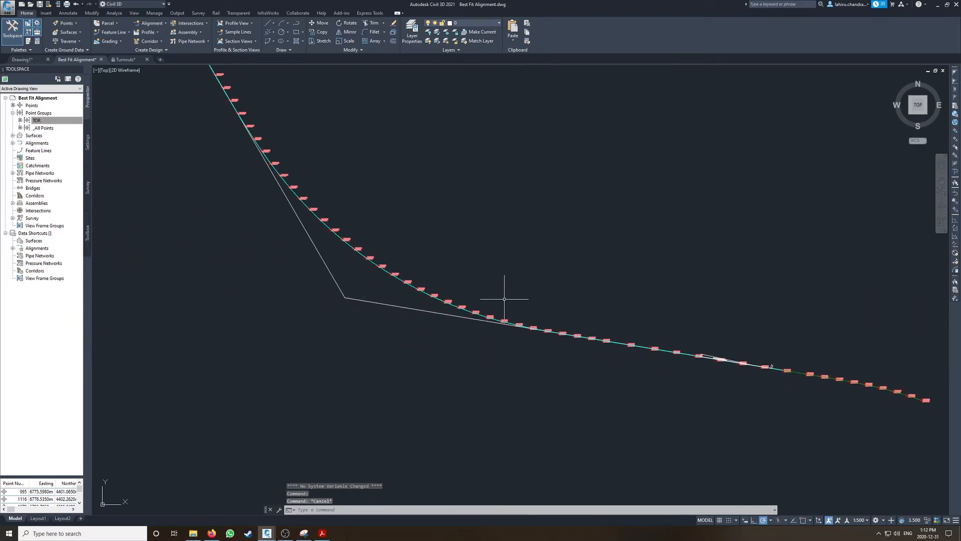
{"action": "left_click", "coordinate": [420, 308]}
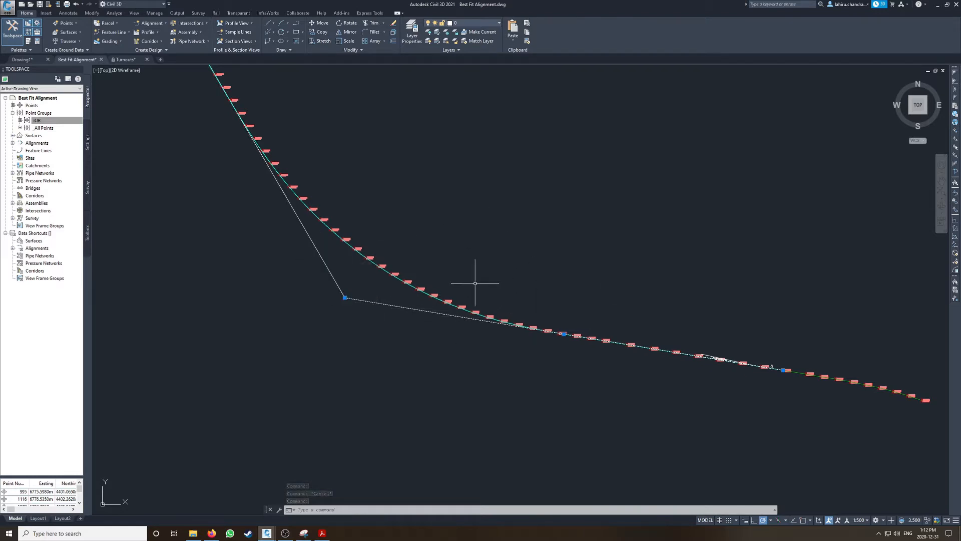
Switch to the Transport Canada railway clearances PDF and look up the minimum main and siding track centres and the curvature allowances
{"action": "left_click", "coordinate": [322, 533]}
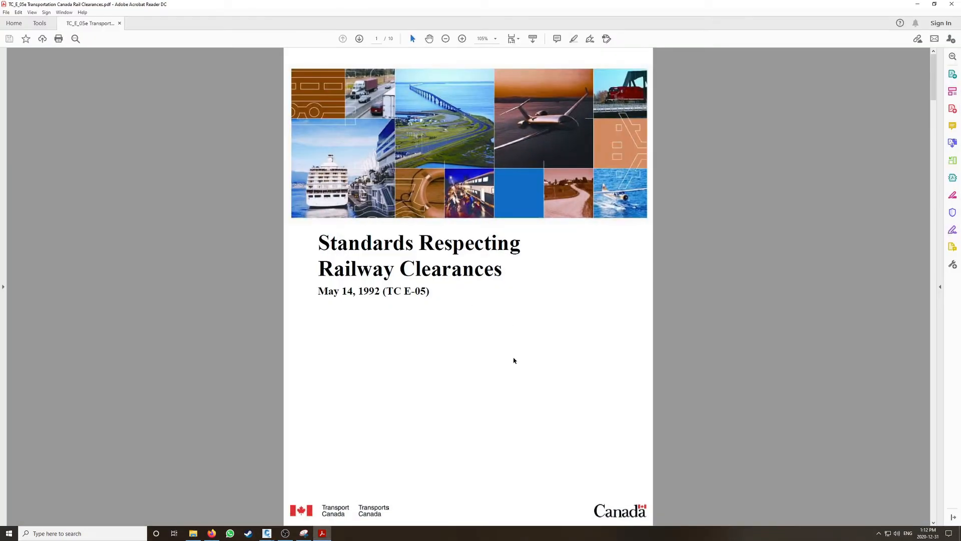
{"action": "scroll", "coordinate": [506, 313], "scroll_direction": "down", "scroll_amount": 10}
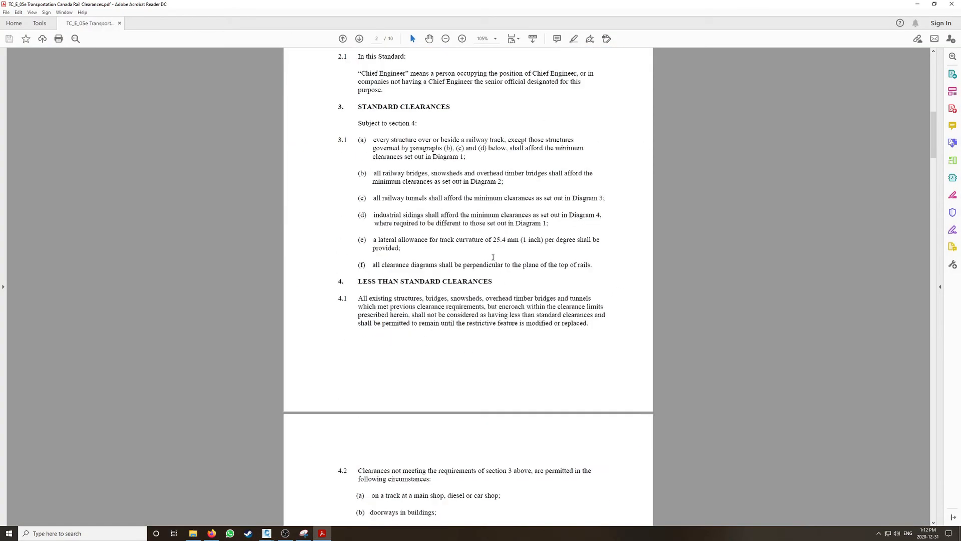
{"action": "scroll", "coordinate": [495, 264], "scroll_direction": "down", "scroll_amount": 20}
{"action": "scroll", "coordinate": [821, 278], "scroll_direction": "up", "scroll_amount": 2}
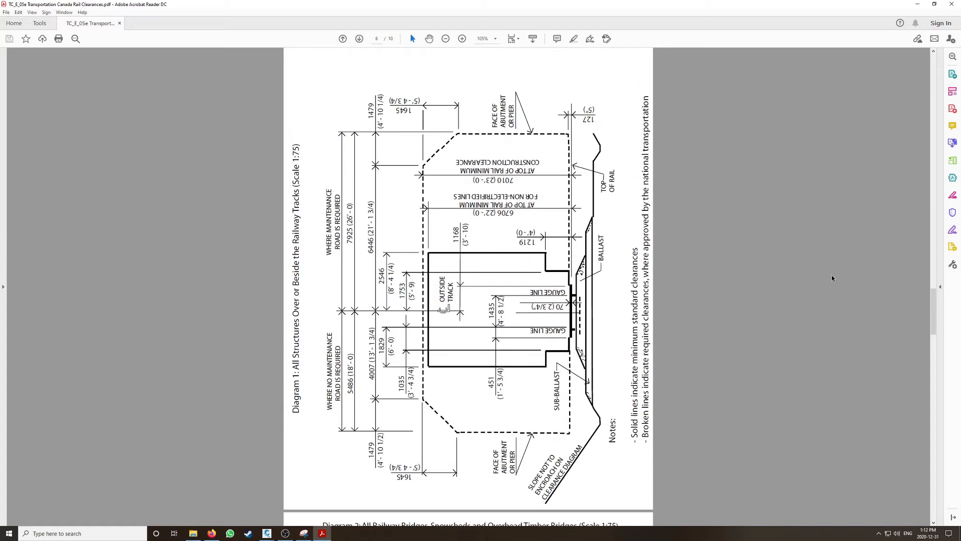
{"action": "left_click_drag", "start_coordinate": [933, 314], "coordinate": [930, 220]}
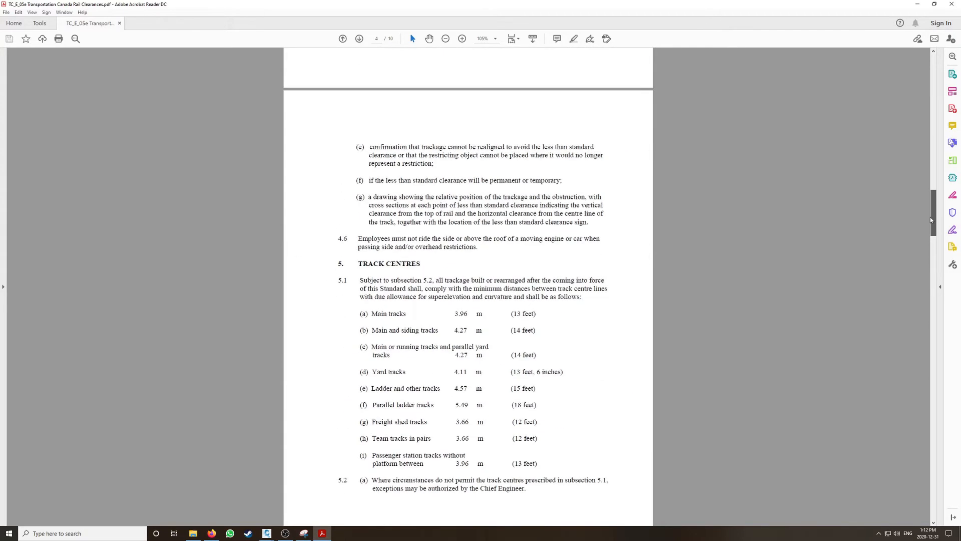
{"action": "left_click_drag", "start_coordinate": [386, 330], "coordinate": [483, 330]}
{"action": "left_click", "coordinate": [522, 330]}
{"action": "left_click", "coordinate": [461, 331]}
{"action": "scroll", "coordinate": [445, 326], "scroll_direction": "down", "scroll_amount": 4}
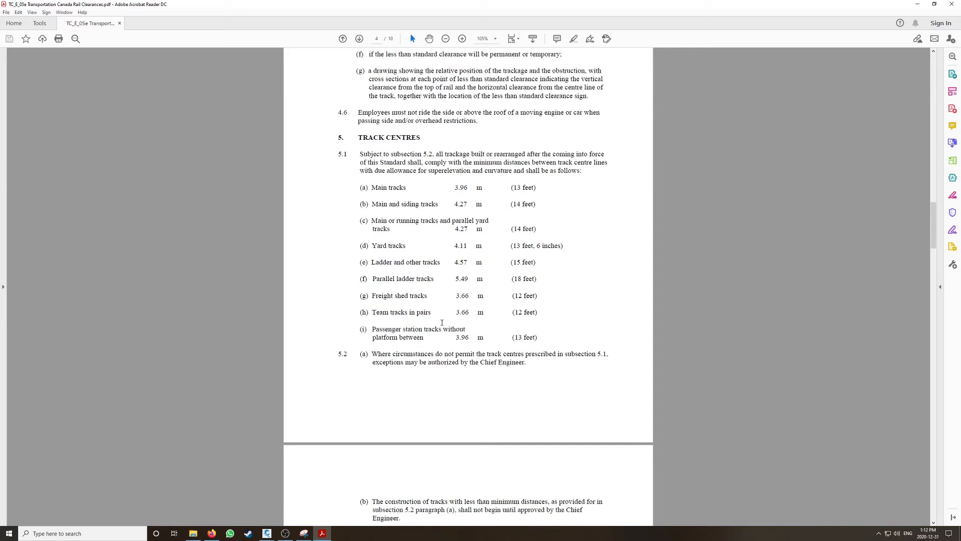
{"action": "scroll", "coordinate": [435, 327], "scroll_direction": "down", "scroll_amount": 2}
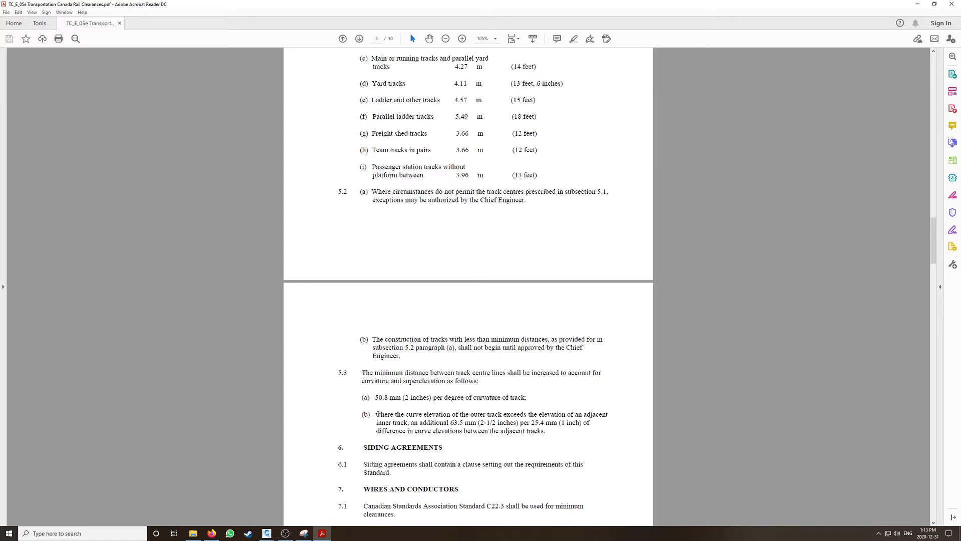
Review the curvature and superelevation allowances in section 5.3 and the main and siding track centre distance in section 5.1
{"action": "left_click_drag", "start_coordinate": [550, 429], "coordinate": [381, 414]}
{"action": "left_click", "coordinate": [381, 414]}
{"action": "left_click_drag", "start_coordinate": [375, 397], "coordinate": [527, 398]}
{"action": "left_click", "coordinate": [385, 402]}
{"action": "scroll", "coordinate": [494, 172], "scroll_direction": "up", "scroll_amount": 3}
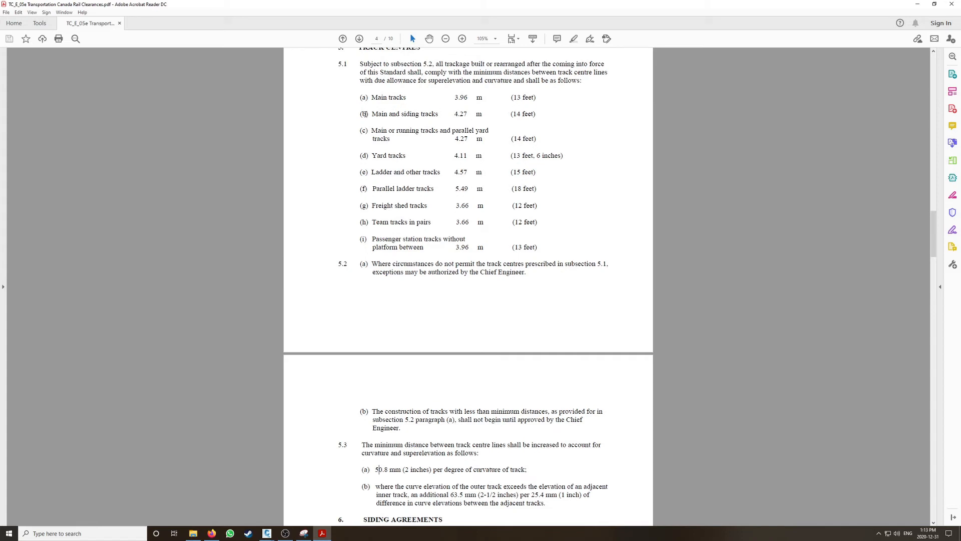
{"action": "left_click_drag", "start_coordinate": [372, 113], "coordinate": [537, 115]}
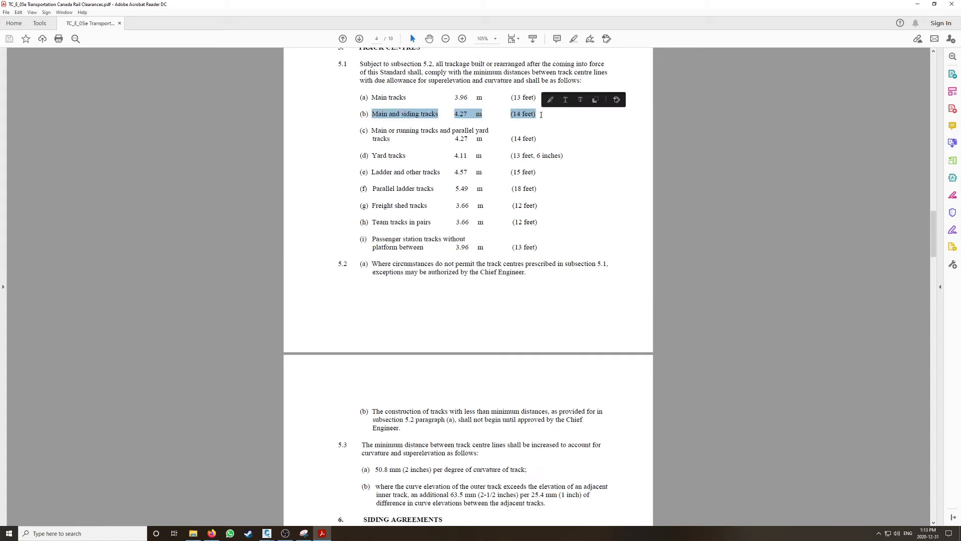
{"action": "left_click", "coordinate": [538, 114]}
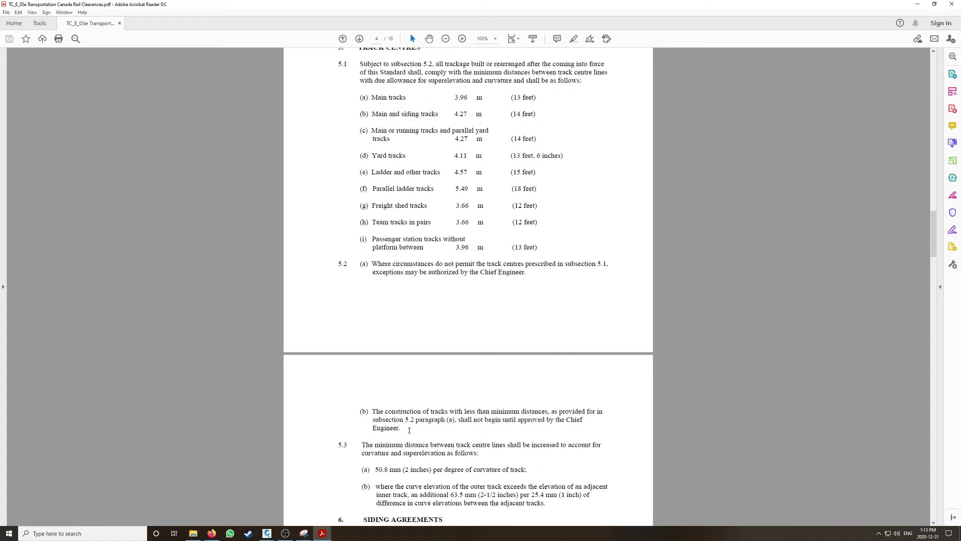
Switch back to Civil 3D and offset both tangent lines at the bend beside the turnout towards the inside of the curve
{"action": "left_click", "coordinate": [917, 4]}
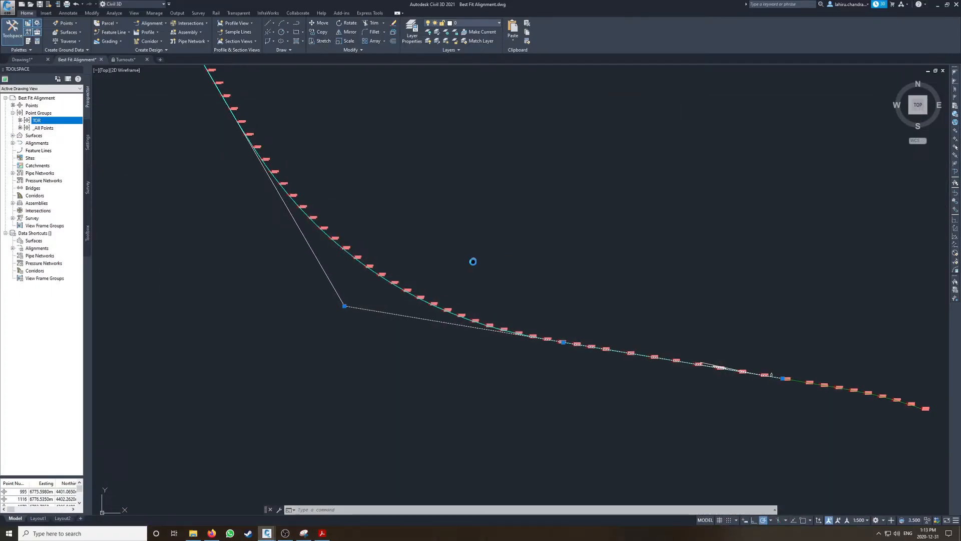
{"action": "type", "text": "o"}
{"action": "key", "text": "Return"}
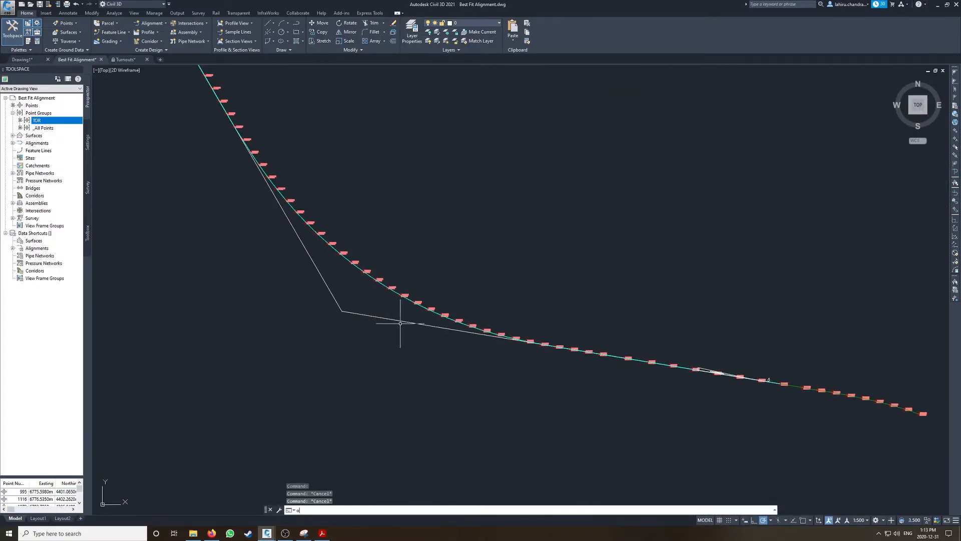
{"action": "key", "text": "Escape"}
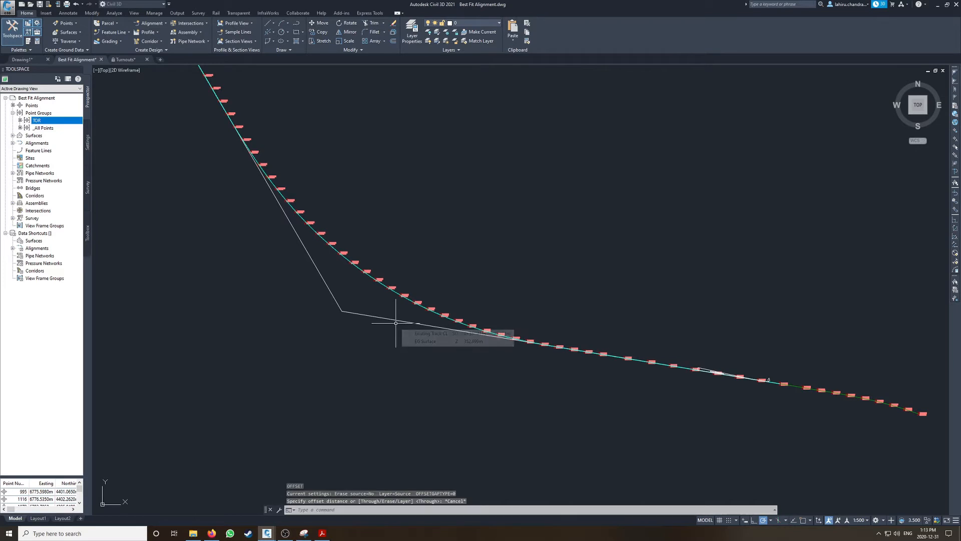
{"action": "key", "text": "Return"}
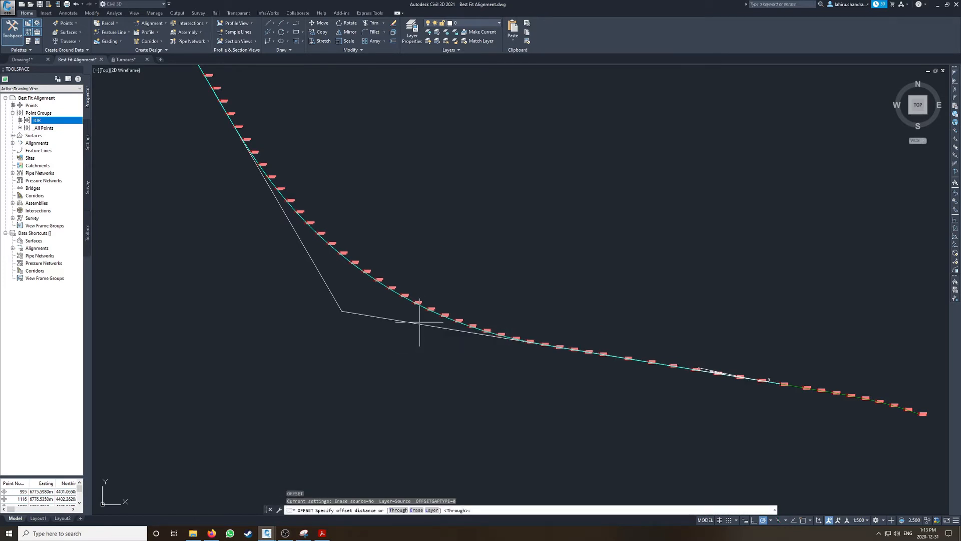
{"action": "key", "text": "Return"}
{"action": "left_click", "coordinate": [420, 322]}
{"action": "left_click", "coordinate": [485, 265]}
{"action": "left_click", "coordinate": [321, 265]}
{"action": "left_click", "coordinate": [450, 228]}
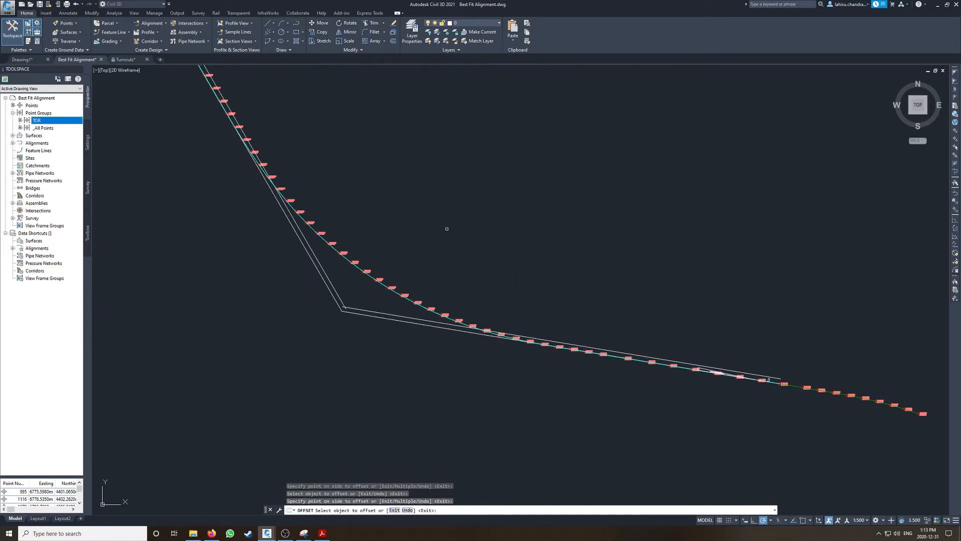
Continue the parallel siding by offsetting the diagonal tangent and the steep tangent of the next curve to their right-hand side
{"action": "middle_click_drag", "start_coordinate": [347, 174], "coordinate": [423, 410]}
{"action": "middle_click_drag", "start_coordinate": [274, 175], "coordinate": [411, 397]}
{"action": "scroll", "coordinate": [307, 241], "scroll_direction": "down", "scroll_amount": 4}
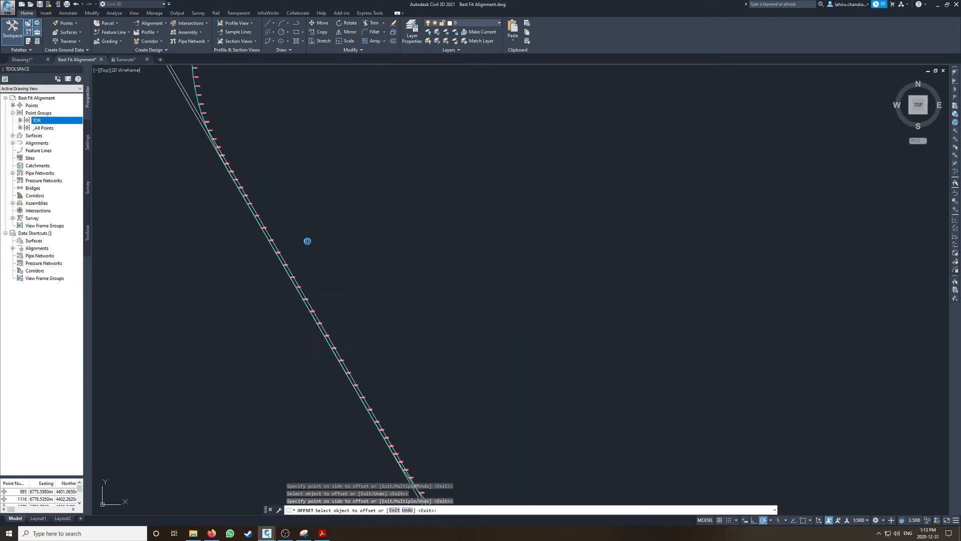
{"action": "left_click", "coordinate": [533, 461]}
{"action": "middle_click_drag", "start_coordinate": [281, 171], "coordinate": [349, 319]}
{"action": "scroll", "coordinate": [312, 259], "scroll_direction": "up", "scroll_amount": 4}
{"action": "left_click", "coordinate": [248, 137]}
{"action": "left_click", "coordinate": [248, 137]}
{"action": "middle_click_drag", "start_coordinate": [471, 117], "coordinate": [459, 352]}
{"action": "mouse_move", "coordinate": [655, 157]}
{"action": "middle_mouse_down"}
{"action": "mouse_move", "coordinate": [620, 254]}
{"action": "mouse_move", "coordinate": [524, 399]}
{"action": "middle_mouse_up"}
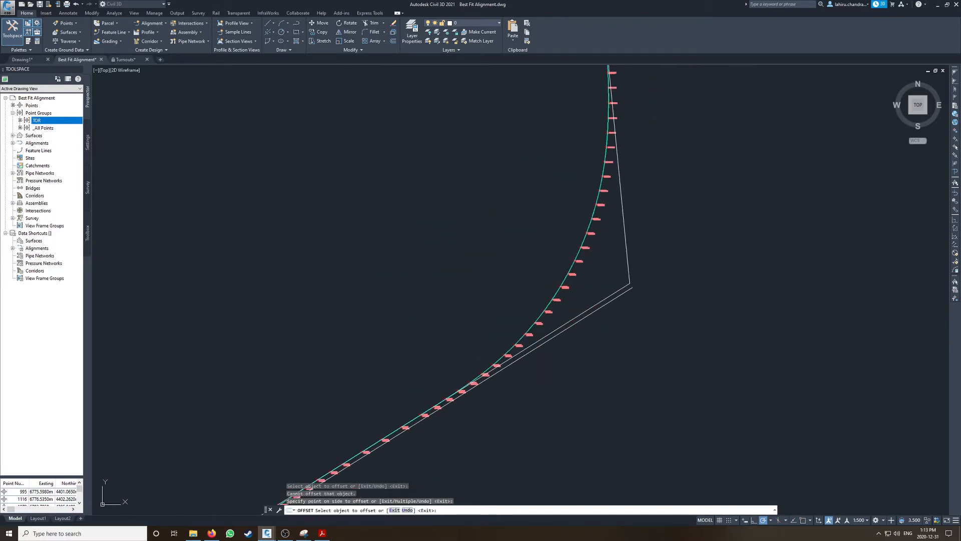
{"action": "left_click", "coordinate": [623, 215]}
{"action": "left_click", "coordinate": [648, 219]}
Offset the next tangent further up the alignment to its right-hand side
{"action": "middle_click_drag", "start_coordinate": [654, 111], "coordinate": [641, 337]}
{"action": "scroll", "coordinate": [642, 337], "scroll_direction": "down", "scroll_amount": 1}
{"action": "middle_click_drag", "start_coordinate": [652, 188], "coordinate": [640, 237]}
{"action": "scroll", "coordinate": [640, 237], "scroll_direction": "up", "scroll_amount": 3}
{"action": "left_click", "coordinate": [541, 279]}
{"action": "left_click", "coordinate": [604, 283]}
Check the offset tangent lines along the alignment back towards the turnout and finish offsetting
{"action": "scroll", "coordinate": [643, 185], "scroll_direction": "down", "scroll_amount": 3}
{"action": "scroll", "coordinate": [634, 180], "scroll_direction": "up", "scroll_amount": 3}
{"action": "scroll", "coordinate": [595, 391], "scroll_direction": "up", "scroll_amount": 3}
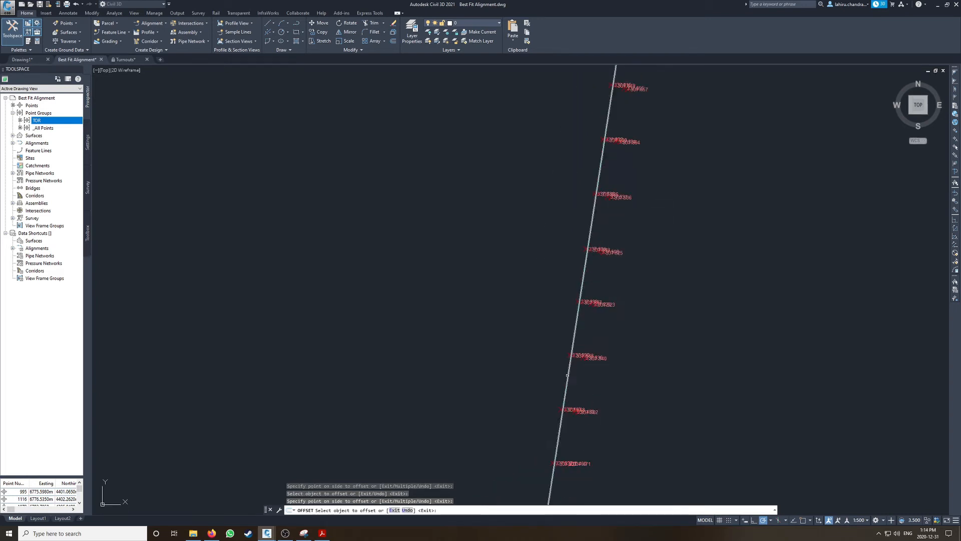
{"action": "scroll", "coordinate": [569, 375], "scroll_direction": "down", "scroll_amount": 8}
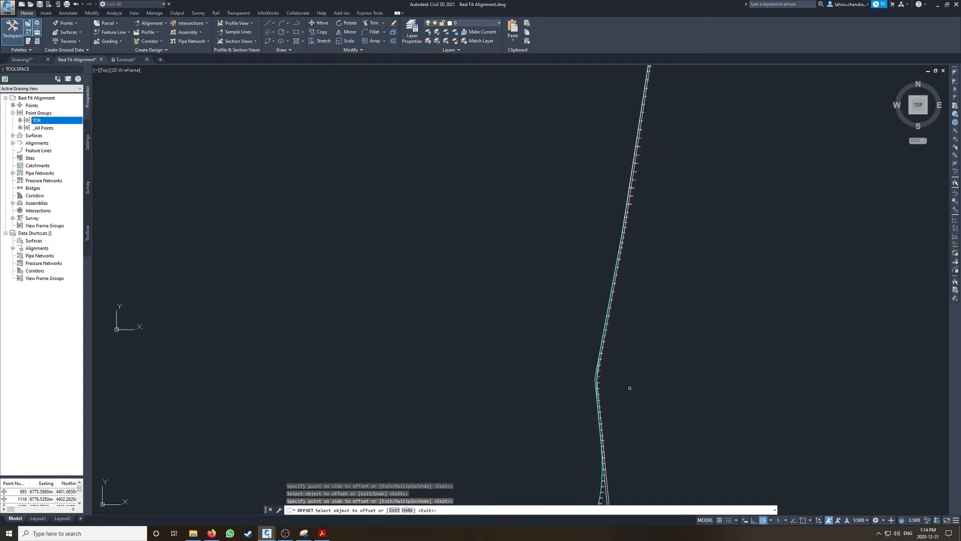
{"action": "middle_click_drag", "start_coordinate": [624, 391], "coordinate": [633, 237]}
{"action": "middle_click_drag", "start_coordinate": [509, 455], "coordinate": [509, 315]}
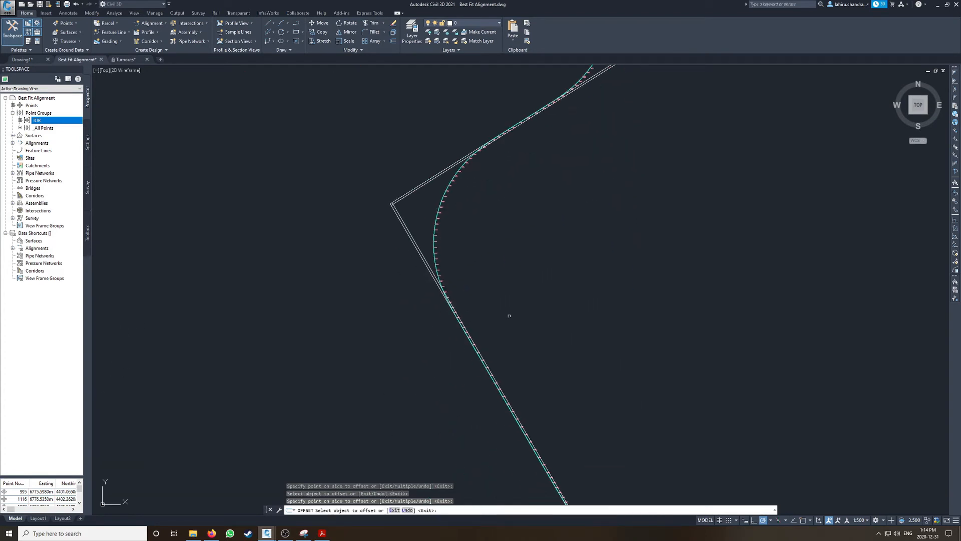
{"action": "middle_click_drag", "start_coordinate": [556, 446], "coordinate": [522, 321]}
{"action": "scroll", "coordinate": [572, 447], "scroll_direction": "up", "scroll_amount": 2}
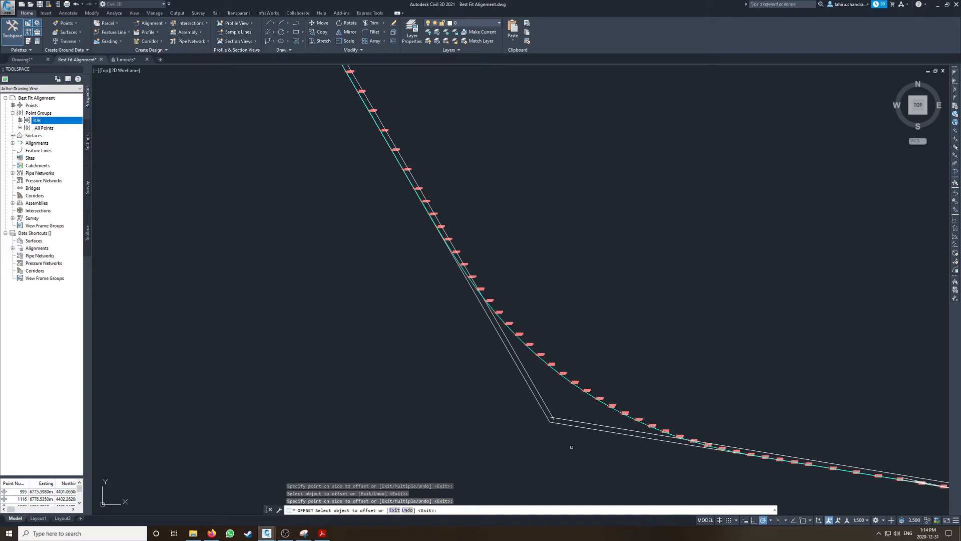
{"action": "key", "text": "Return"}
Draw a line over the turnout's diverging leg, from its far endpoint near 340.614 to its junction with the main track beyond 340.741
{"action": "middle_click_drag", "start_coordinate": [682, 409], "coordinate": [479, 319]}
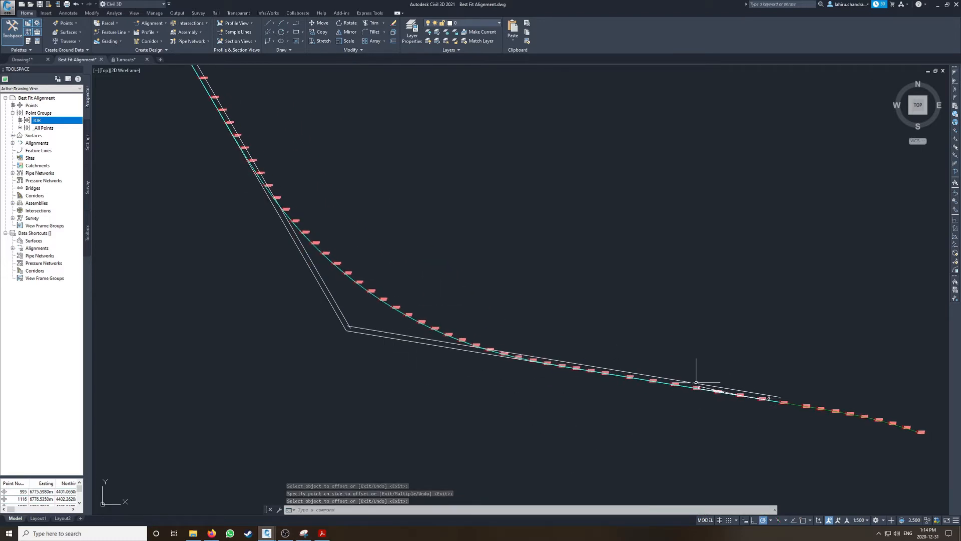
{"action": "scroll", "coordinate": [701, 388], "scroll_direction": "up", "scroll_amount": 6}
{"action": "type", "text": "l"}
{"action": "key", "text": "Return"}
{"action": "scroll", "coordinate": [686, 387], "scroll_direction": "up", "scroll_amount": 2}
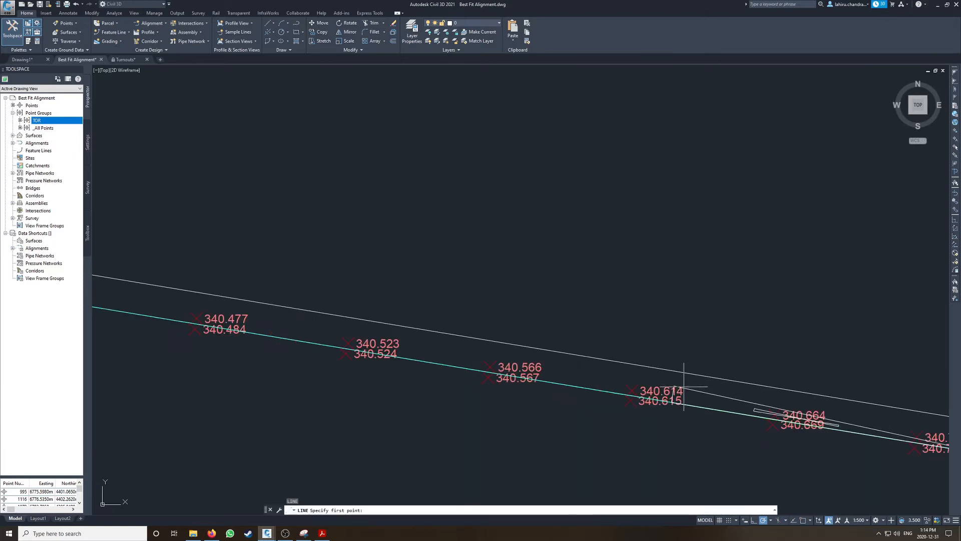
{"action": "right_click", "coordinate": [681, 388], "text": "shift"}
{"action": "key", "text": "e"}
{"action": "left_click", "coordinate": [677, 388]}
{"action": "middle_click_drag", "start_coordinate": [846, 395], "coordinate": [576, 333]}
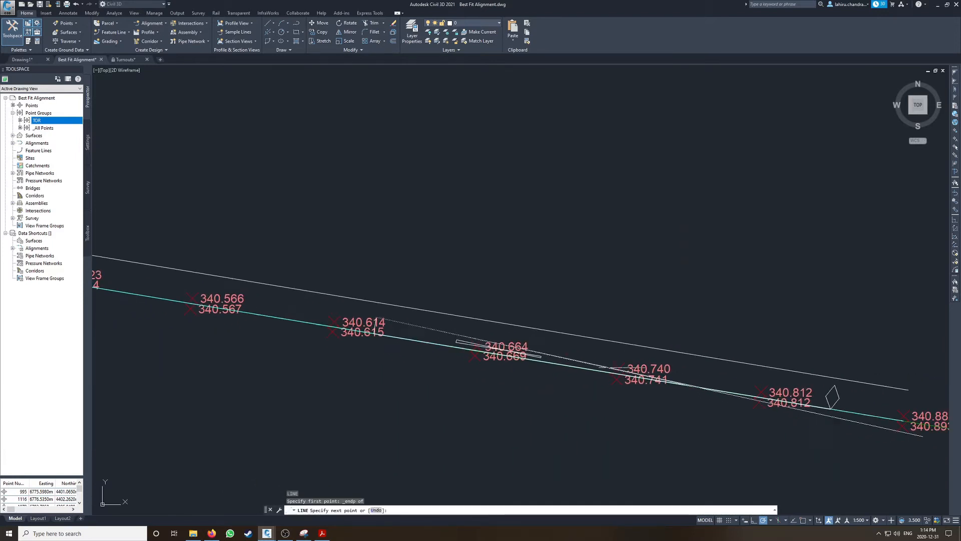
{"action": "scroll", "coordinate": [726, 396], "scroll_direction": "up", "scroll_amount": 4}
{"action": "right_click", "coordinate": [713, 369], "text": "shift"}
{"action": "key", "text": "e"}
{"action": "left_click", "coordinate": [714, 368]}
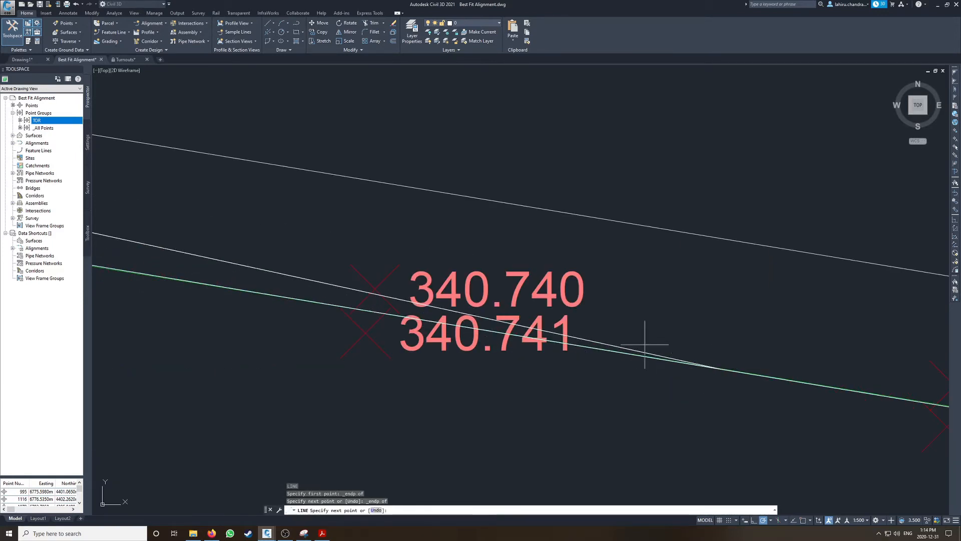
{"action": "key", "text": "Escape"}
Try to fillet the offset siding line with the diverging-leg line at zero radius, then undo the fillet
{"action": "scroll", "coordinate": [415, 316], "scroll_direction": "down", "scroll_amount": 4}
{"action": "middle_click_drag", "start_coordinate": [415, 315], "coordinate": [800, 373]}
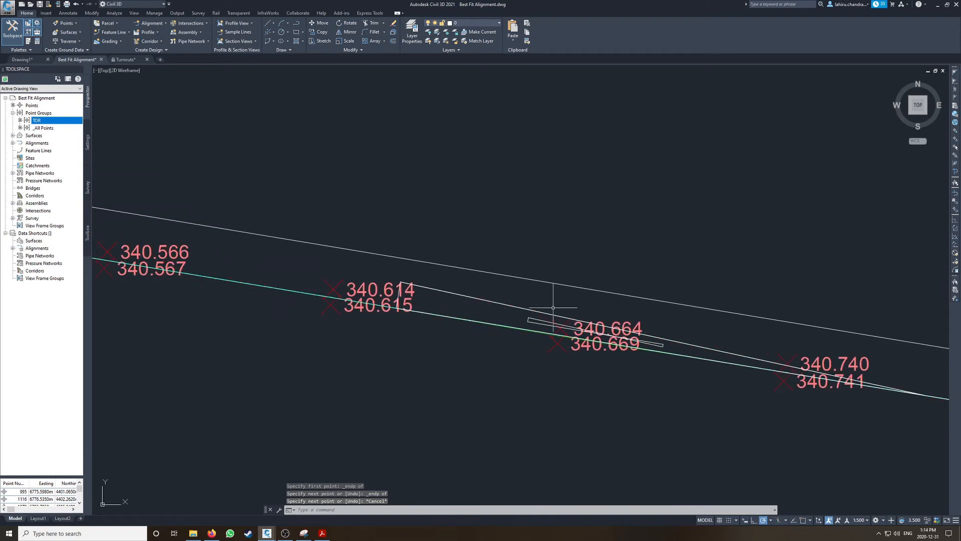
{"action": "type", "text": "f"}
{"action": "key", "text": "Return"}
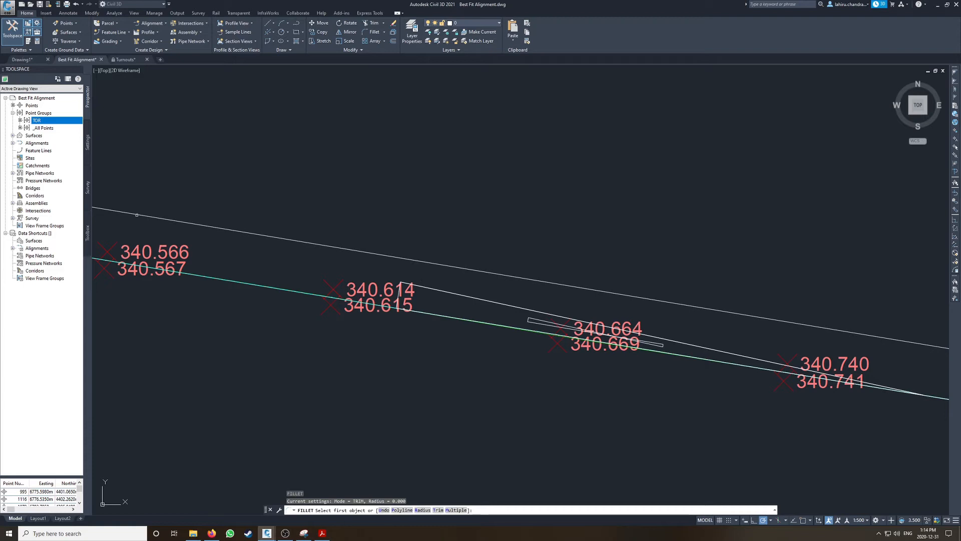
{"action": "left_click", "coordinate": [137, 215]}
{"action": "left_click", "coordinate": [440, 288]}
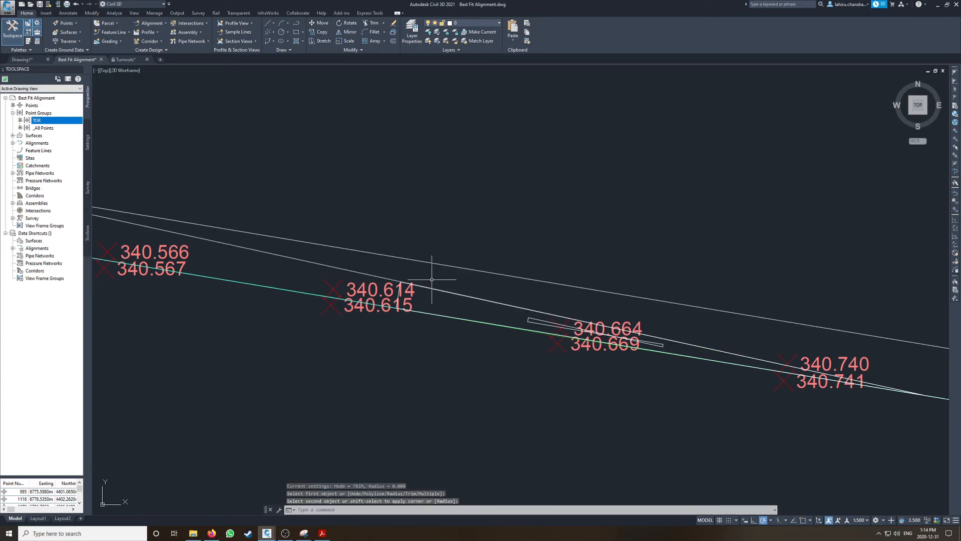
{"action": "scroll", "coordinate": [303, 221], "scroll_direction": "down", "scroll_amount": 3}
{"action": "key", "text": "ctrl+z"}
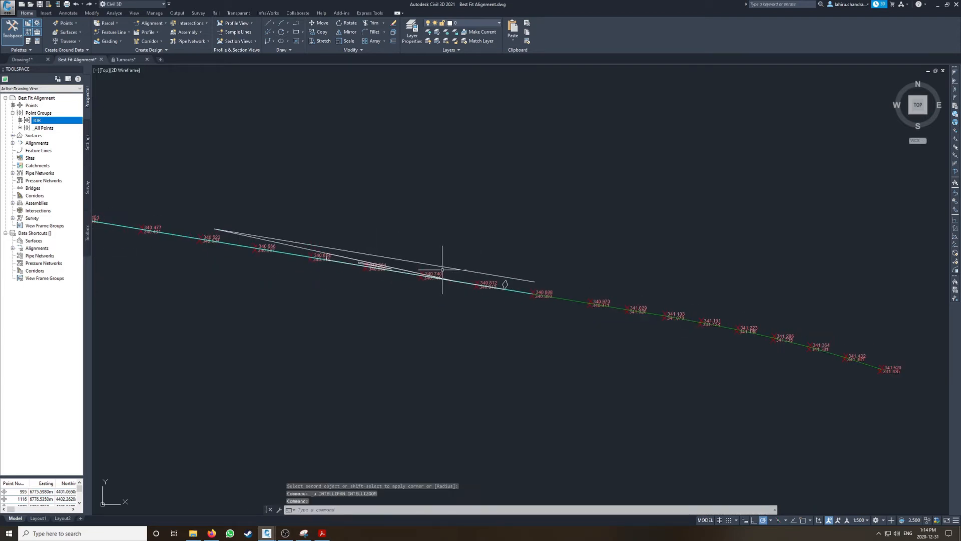
Fillet the siding line's portion beyond the intersection, away from the turnout, with the diverging-leg line at zero radius
{"action": "scroll", "coordinate": [415, 265], "scroll_direction": "up", "scroll_amount": 6}
{"action": "scroll", "coordinate": [306, 232], "scroll_direction": "down", "scroll_amount": 4}
{"action": "middle_click_drag", "start_coordinate": [305, 232], "coordinate": [626, 284]}
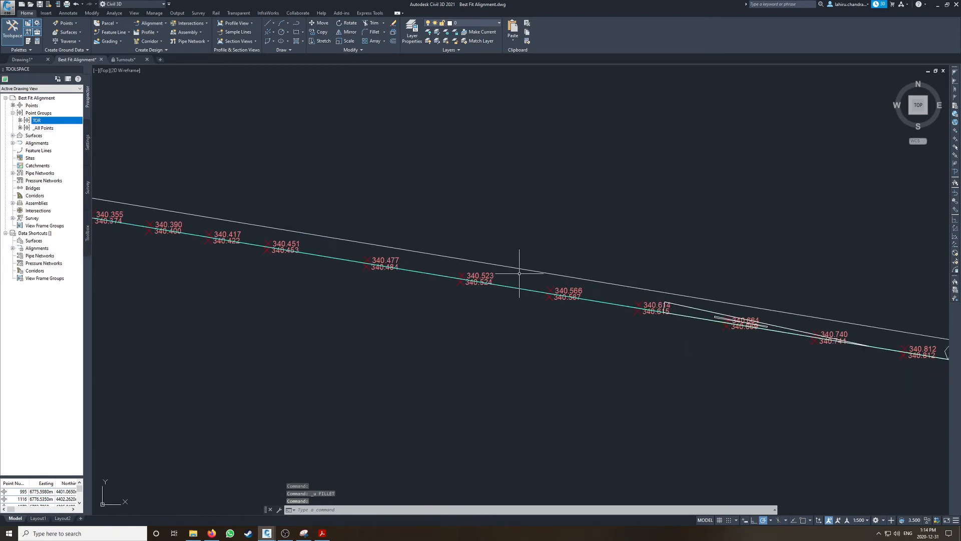
{"action": "type", "text": "f"}
{"action": "key", "text": "Return"}
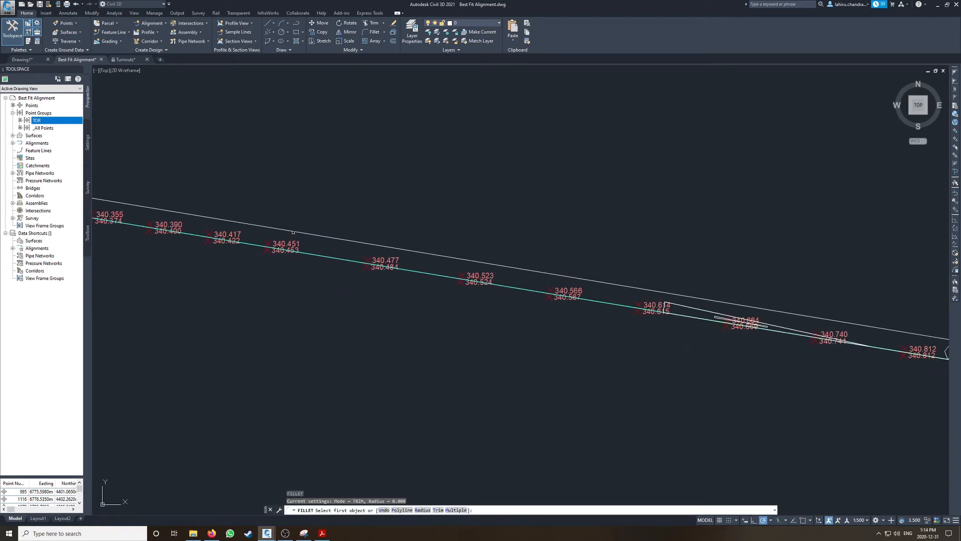
{"action": "left_click", "coordinate": [293, 232]}
{"action": "left_click", "coordinate": [701, 310]}
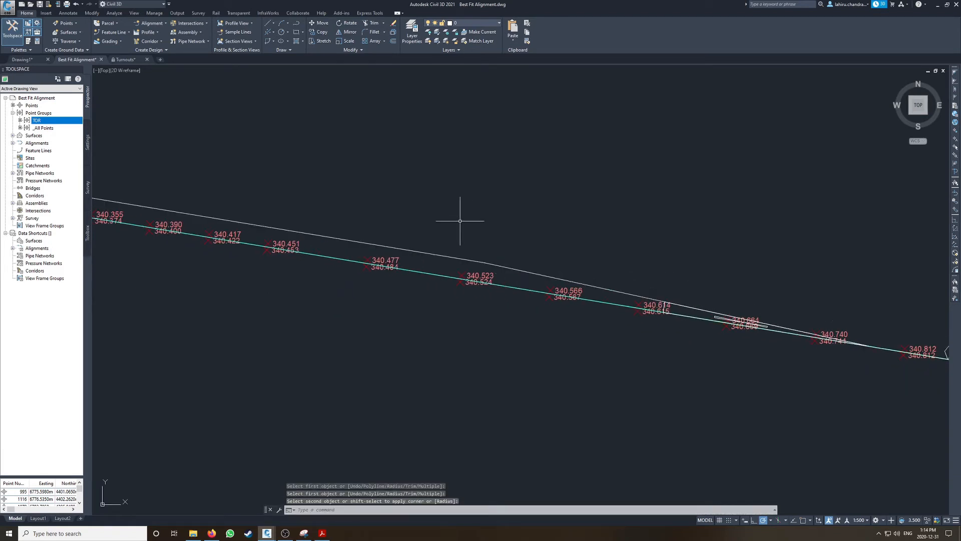
Open the station label settings of the Existing Track CL alignment and choose Geometry Points with the Perpendicular with Tick and Line style
{"action": "scroll", "coordinate": [707, 292], "scroll_direction": "down", "scroll_amount": 5}
{"action": "middle_click_drag", "start_coordinate": [707, 292], "coordinate": [608, 272]}
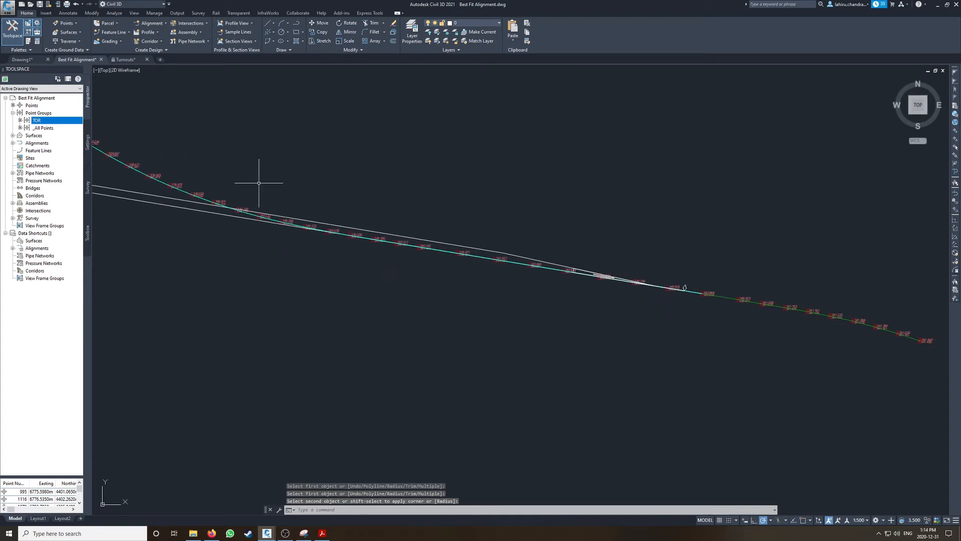
{"action": "middle_click_drag", "start_coordinate": [257, 186], "coordinate": [597, 275]}
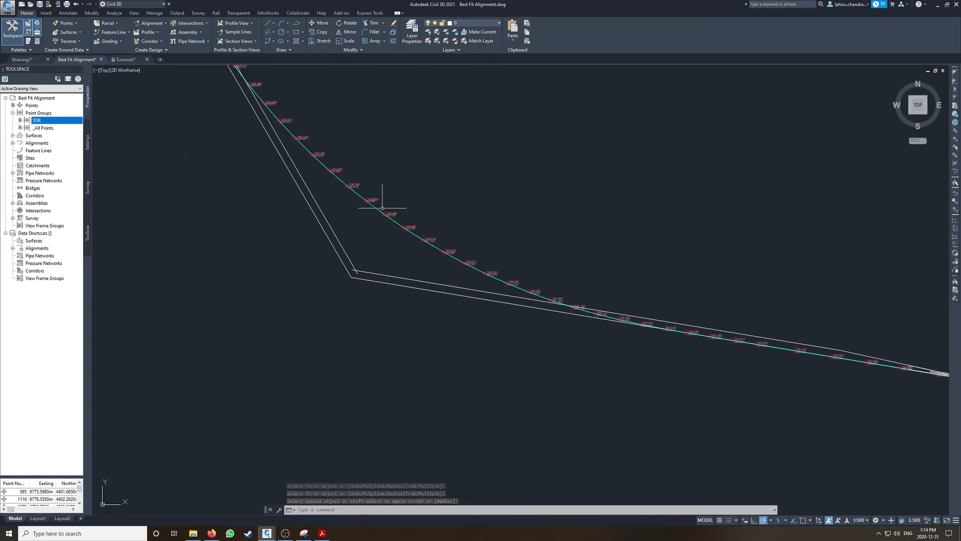
{"action": "scroll", "coordinate": [375, 206], "scroll_direction": "up", "scroll_amount": 5}
{"action": "scroll", "coordinate": [401, 213], "scroll_direction": "down", "scroll_amount": 4}
{"action": "middle_click_drag", "start_coordinate": [569, 257], "coordinate": [405, 220]}
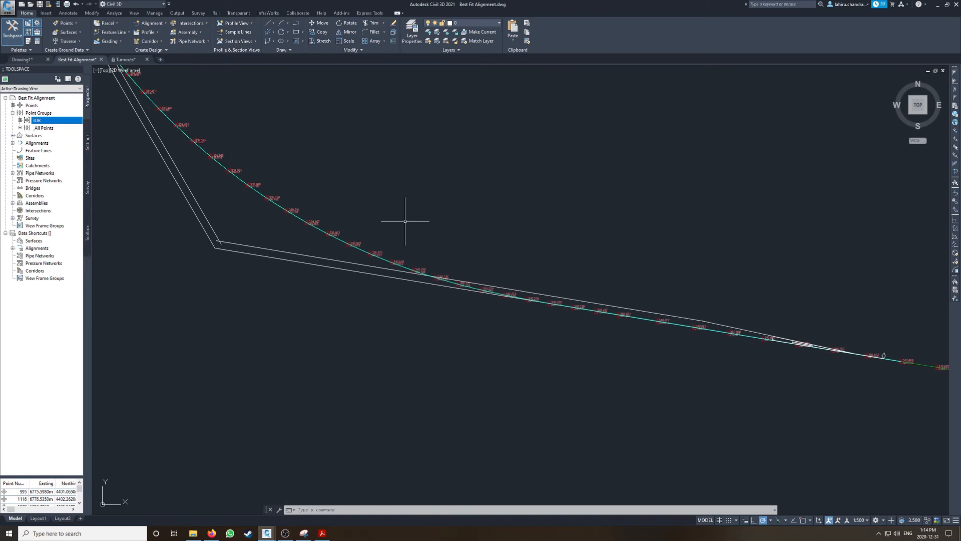
{"action": "left_click", "coordinate": [281, 205]}
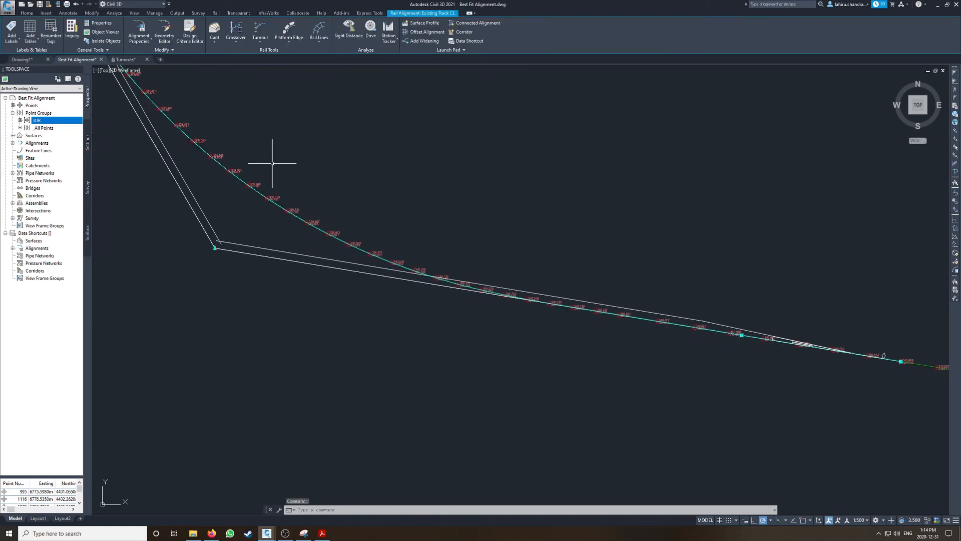
{"action": "left_click", "coordinate": [11, 39]}
{"action": "left_click", "coordinate": [30, 55]}
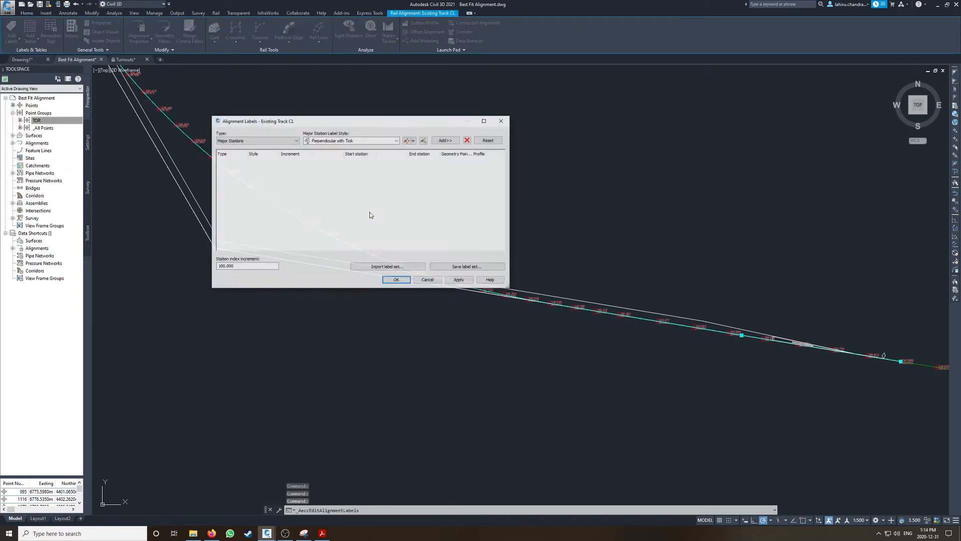
{"action": "left_click", "coordinate": [256, 140]}
{"action": "left_click", "coordinate": [236, 156]}
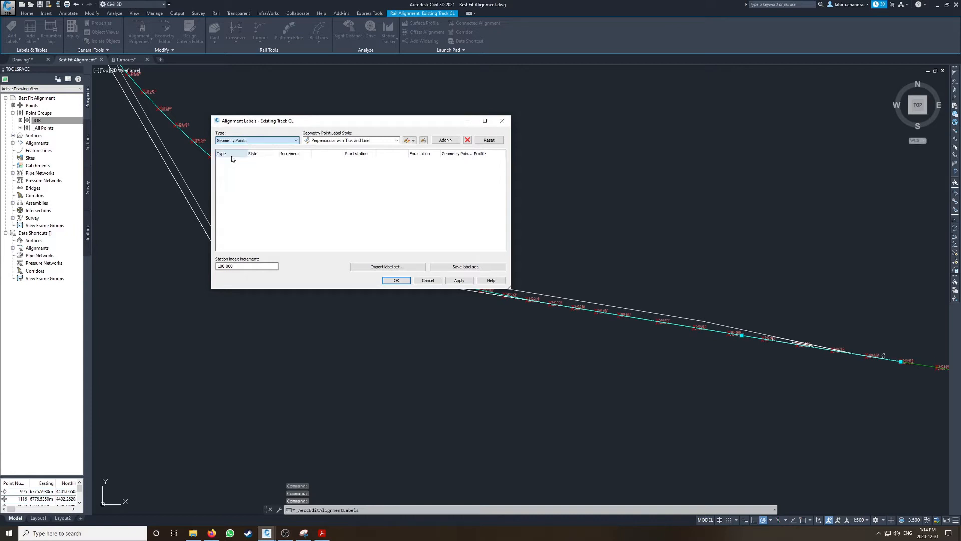
{"action": "left_click", "coordinate": [339, 141]}
{"action": "left_click", "coordinate": [350, 147]}
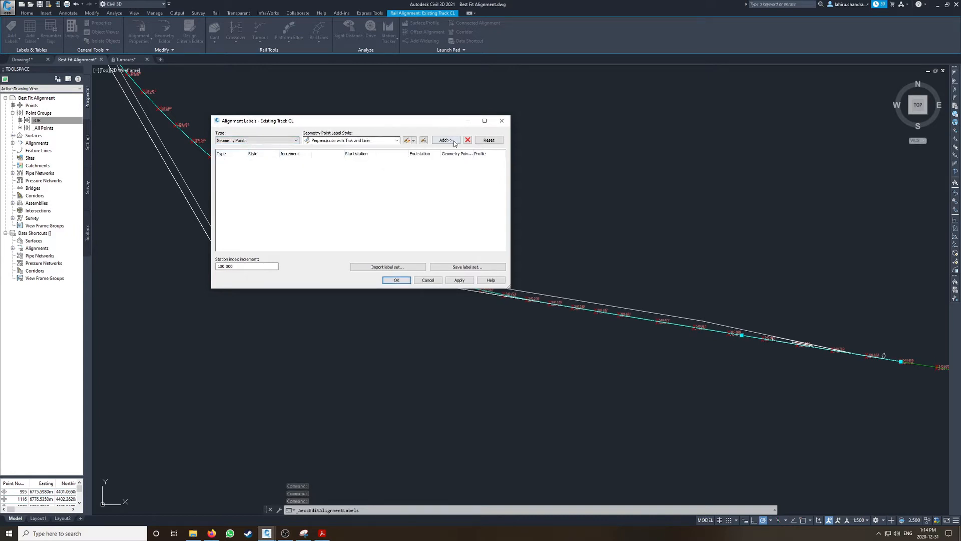
Add geometry point labels to the alignment for all point types except Curve Mid Point
{"action": "left_click", "coordinate": [445, 140]}
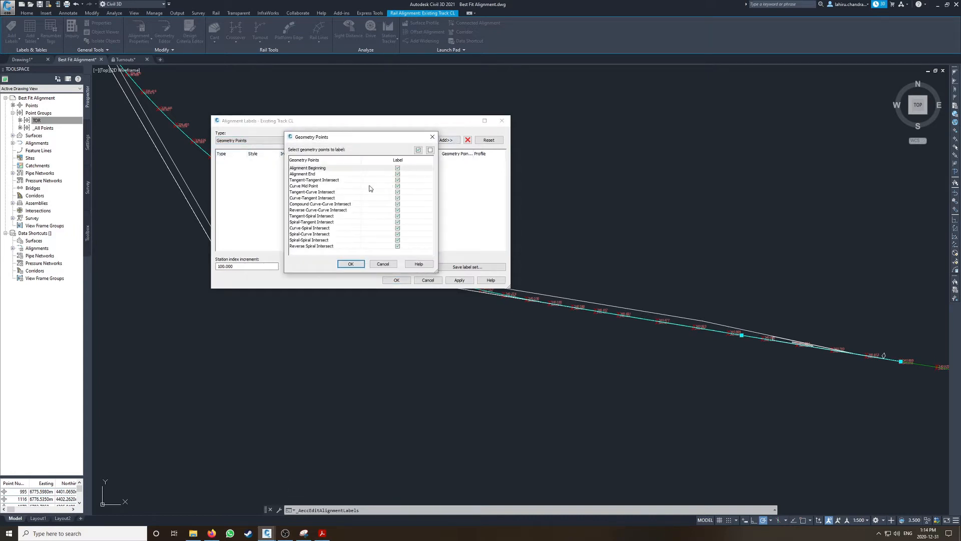
{"action": "left_click", "coordinate": [397, 187]}
{"action": "left_click", "coordinate": [350, 264]}
{"action": "left_click", "coordinate": [397, 280]}
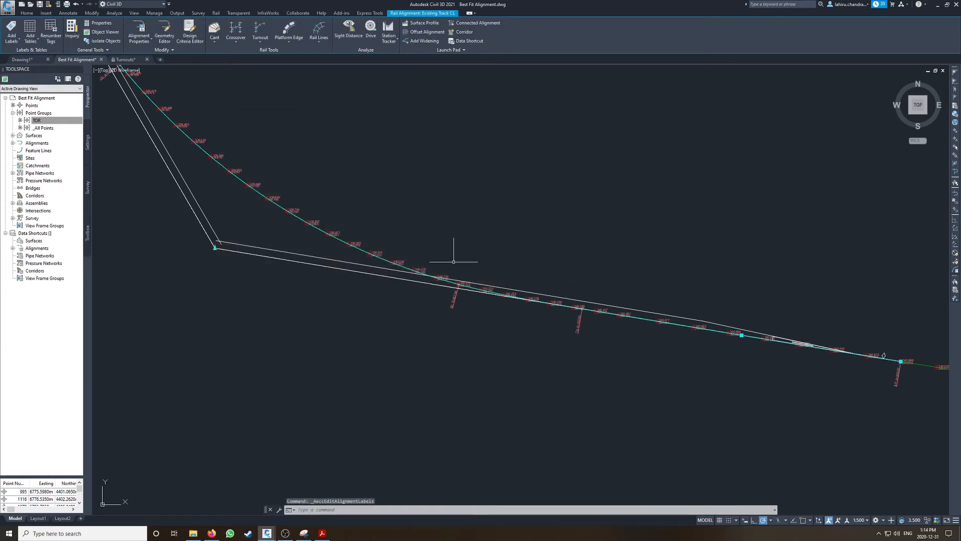
{"action": "key", "text": "Escape"}
{"action": "middle_click_drag", "start_coordinate": [375, 214], "coordinate": [508, 317]}
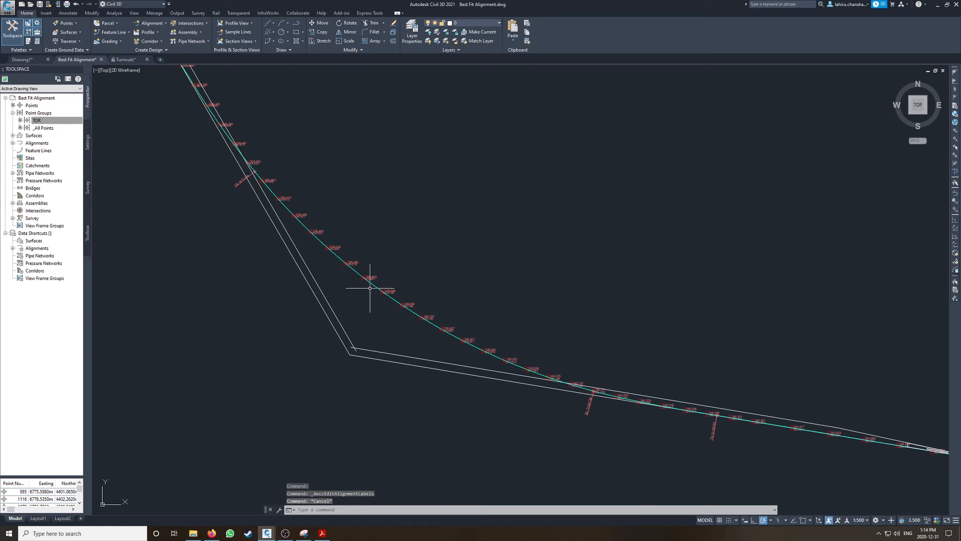
Create a new rail alignment by layout named Proposed Siding CL, keeping the Proposed style and no labels
{"action": "middle_click_drag", "start_coordinate": [644, 331], "coordinate": [346, 234]}
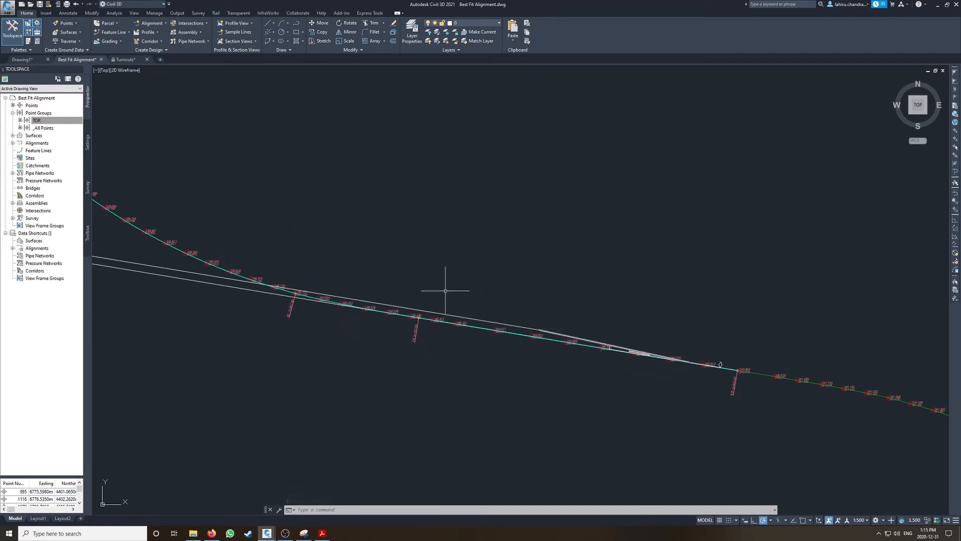
{"action": "left_click", "coordinate": [155, 23]}
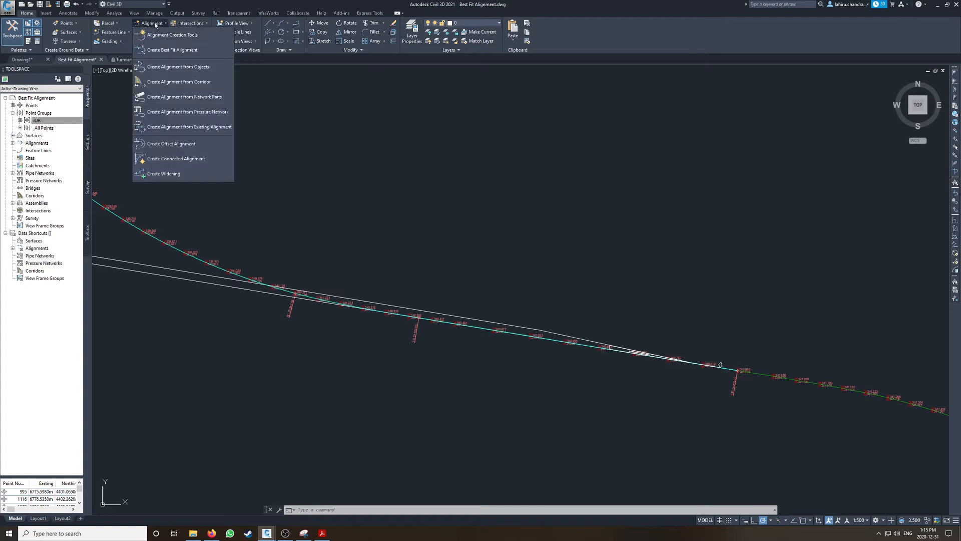
{"action": "left_click", "coordinate": [164, 35]}
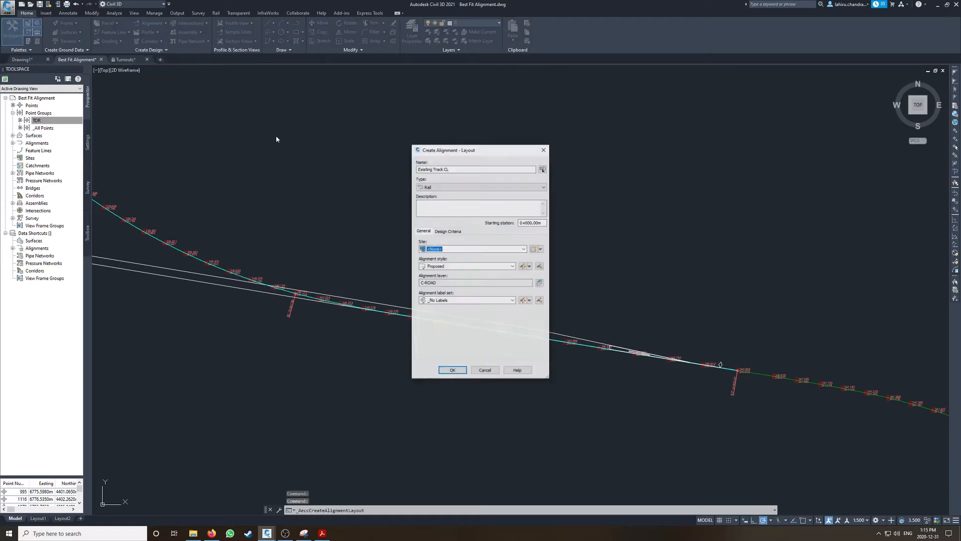
{"action": "left_click", "coordinate": [444, 169]}
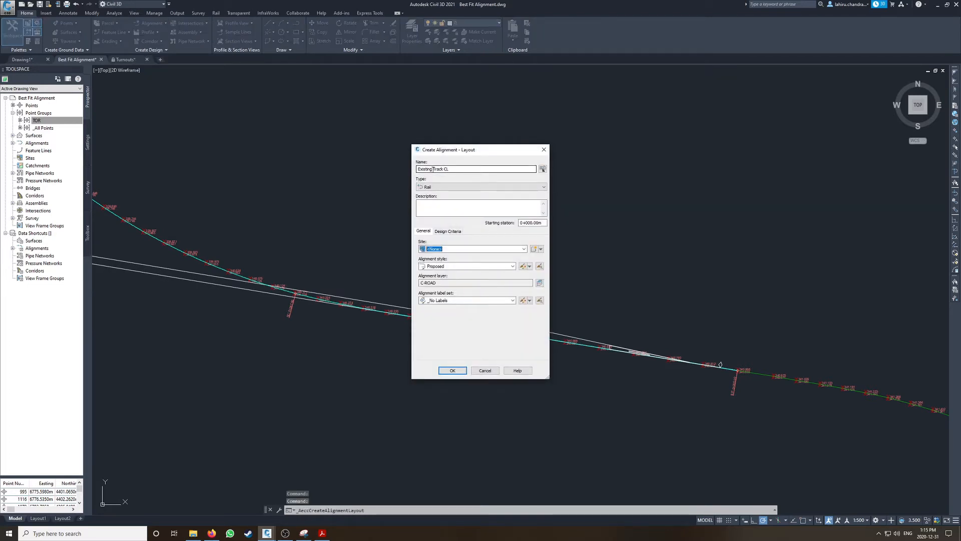
{"action": "left_click", "coordinate": [433, 170]}
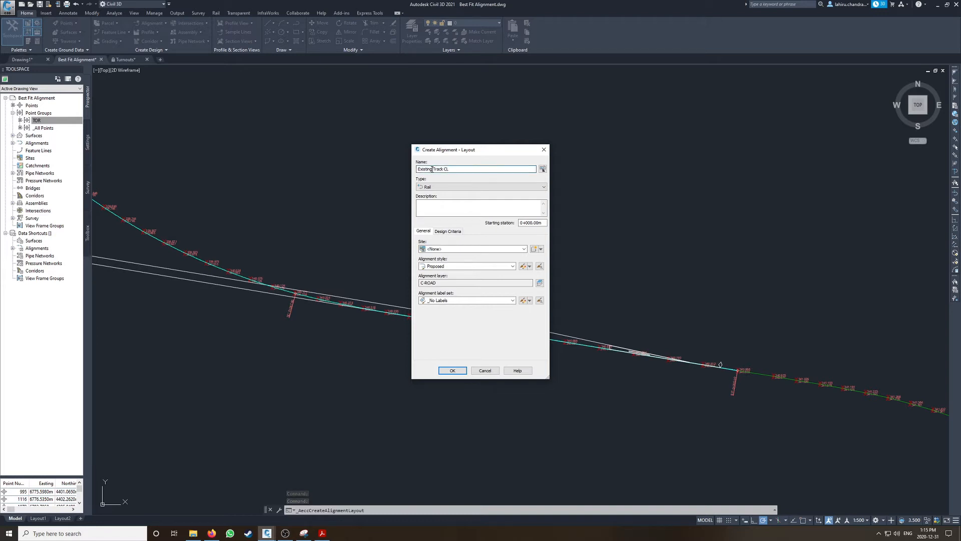
{"action": "type", "text": "Proposed Siding"}
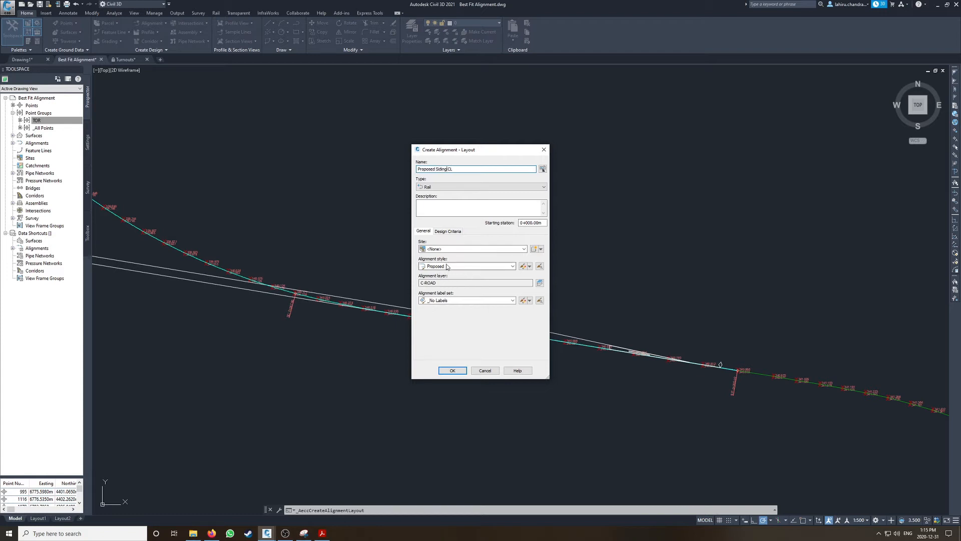
{"action": "left_click", "coordinate": [452, 371]}
Start laying out the siding with tangents without curves, from the endpoint at the existing alignment's beginning (BP 0+000.00)
{"action": "left_click", "coordinate": [571, 137]}
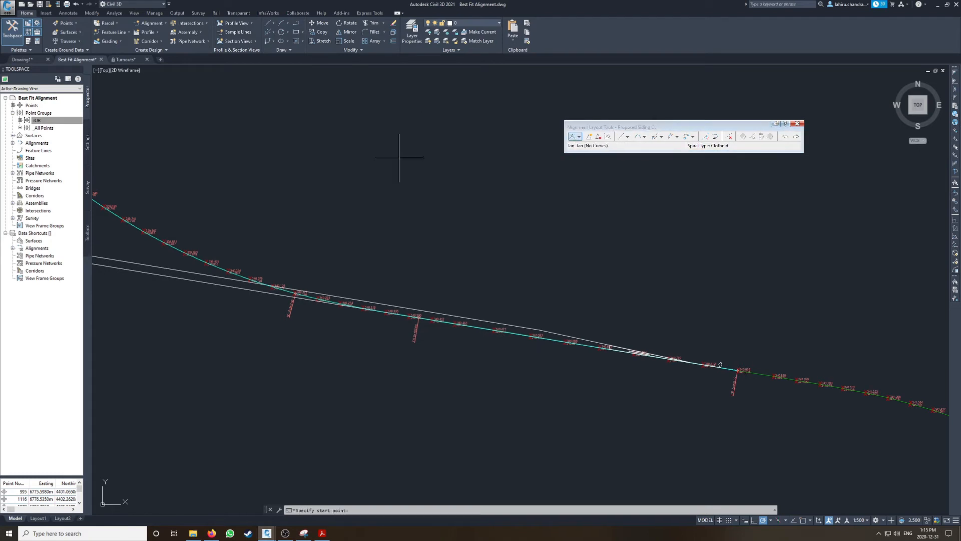
{"action": "scroll", "coordinate": [709, 365], "scroll_direction": "up", "scroll_amount": 3}
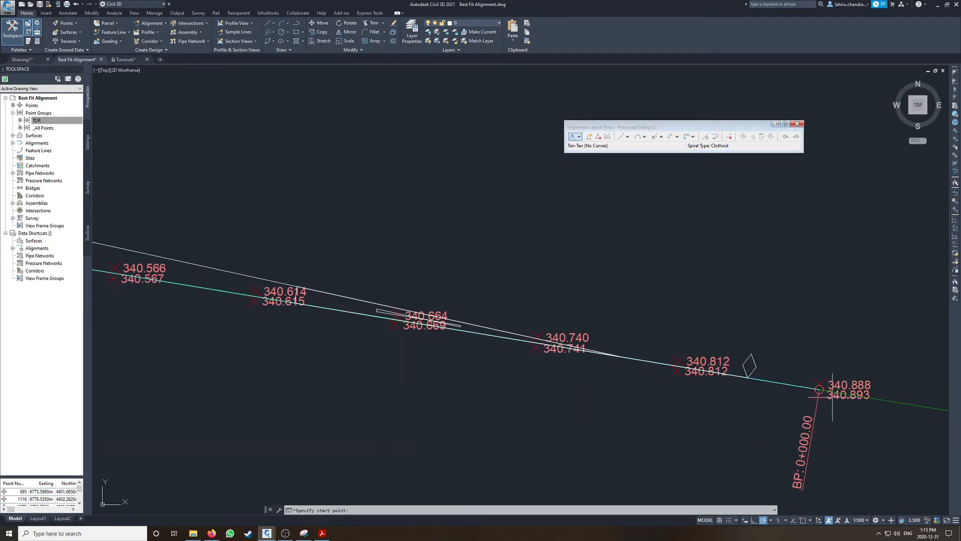
{"action": "scroll", "coordinate": [821, 391], "scroll_direction": "up", "scroll_amount": 3}
{"action": "scroll", "coordinate": [831, 399], "scroll_direction": "up", "scroll_amount": 4}
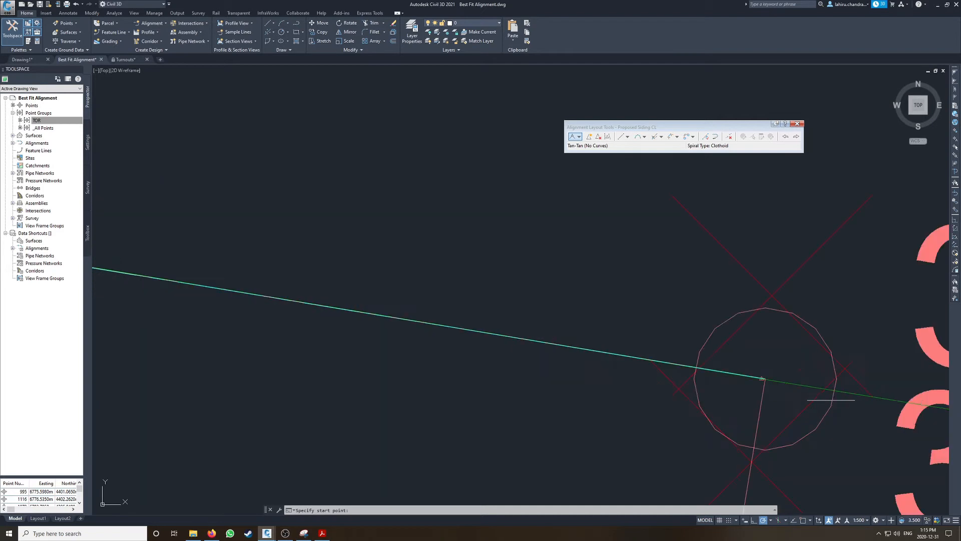
{"action": "scroll", "coordinate": [777, 381], "scroll_direction": "up", "scroll_amount": 4}
{"action": "right_click", "coordinate": [747, 371], "text": "shift"}
{"action": "left_click", "coordinate": [773, 232]}
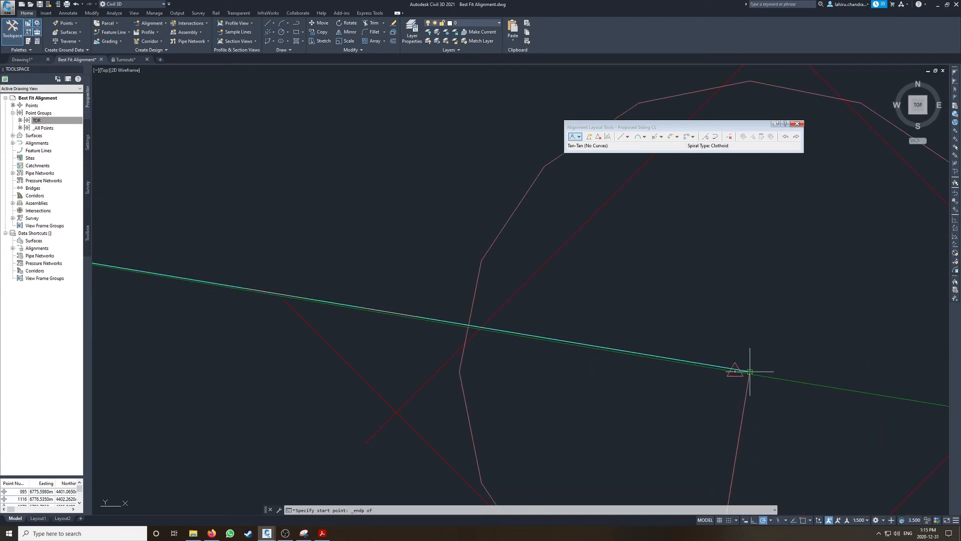
{"action": "left_click", "coordinate": [742, 370]}
Add siding vertices at the turnout's diverging point and at the endpoint where the diverging leg meets the offset siding line
{"action": "scroll", "coordinate": [516, 288], "scroll_direction": "down", "scroll_amount": 5}
{"action": "scroll", "coordinate": [241, 195], "scroll_direction": "down", "scroll_amount": 3}
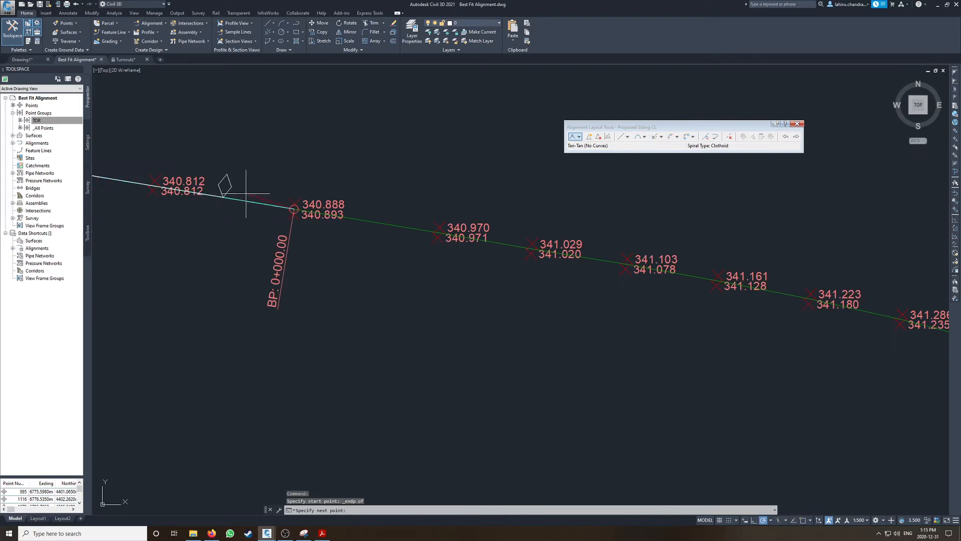
{"action": "scroll", "coordinate": [425, 244], "scroll_direction": "down", "scroll_amount": 5}
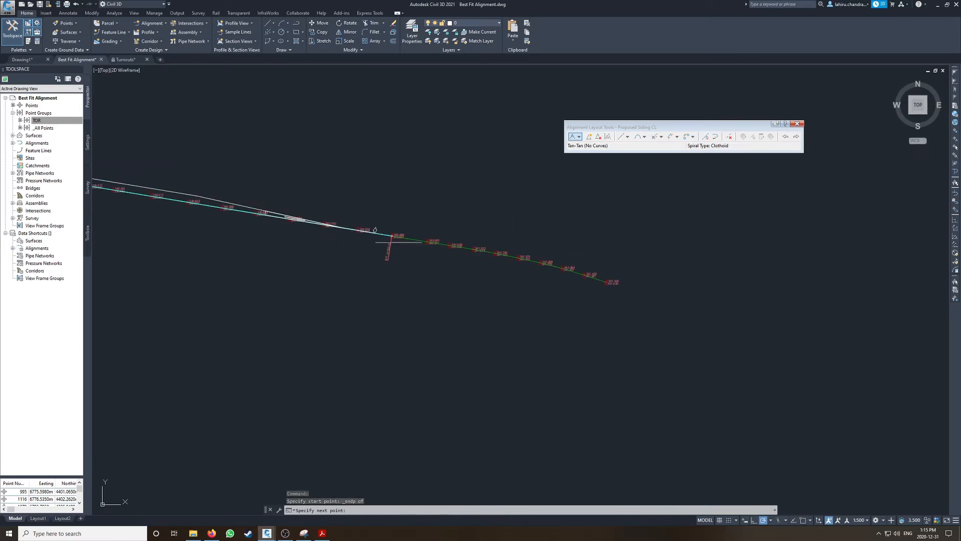
{"action": "scroll", "coordinate": [554, 279], "scroll_direction": "up", "scroll_amount": 6}
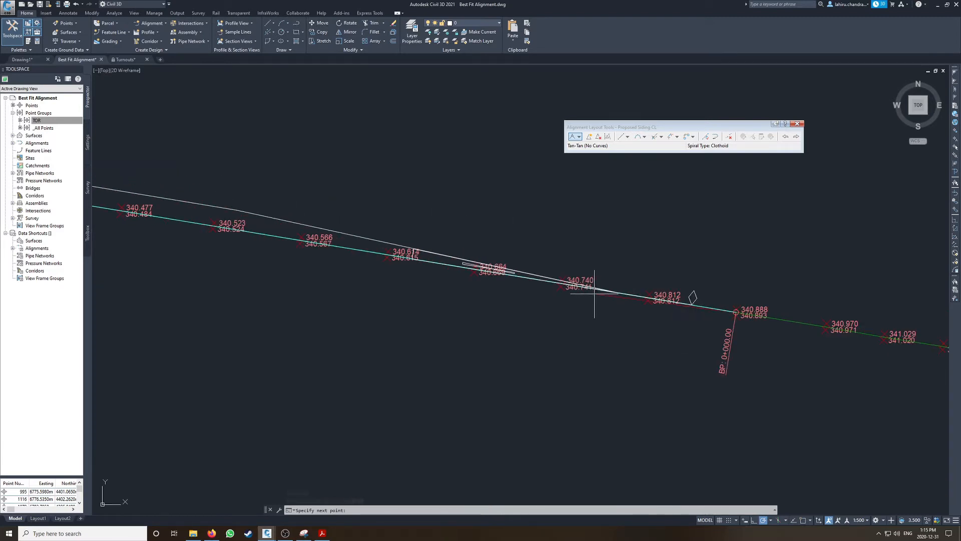
{"action": "scroll", "coordinate": [301, 257], "scroll_direction": "up", "scroll_amount": 7}
{"action": "right_click", "coordinate": [333, 247], "text": "shift"}
{"action": "key", "text": "e"}
{"action": "left_click", "coordinate": [318, 242]}
{"action": "scroll", "coordinate": [208, 205], "scroll_direction": "up", "scroll_amount": 3}
{"action": "scroll", "coordinate": [225, 216], "scroll_direction": "down", "scroll_amount": 3}
{"action": "scroll", "coordinate": [369, 255], "scroll_direction": "down", "scroll_amount": 5}
{"action": "middle_click_drag", "start_coordinate": [402, 258], "coordinate": [638, 300]}
{"action": "right_click", "coordinate": [495, 277], "text": "shift"}
{"action": "key", "text": "e"}
{"action": "left_click", "coordinate": [475, 273]}
Add siding vertices at the intersections of the offset lines at the next two bends and end the tangent layout
{"action": "scroll", "coordinate": [466, 260], "scroll_direction": "down", "scroll_amount": 5}
{"action": "middle_click_drag", "start_coordinate": [208, 208], "coordinate": [468, 279]}
{"action": "scroll", "coordinate": [431, 278], "scroll_direction": "up", "scroll_amount": 5}
{"action": "right_click", "coordinate": [315, 262], "text": "shift"}
{"action": "key", "text": "x"}
{"action": "left_click", "coordinate": [311, 265]}
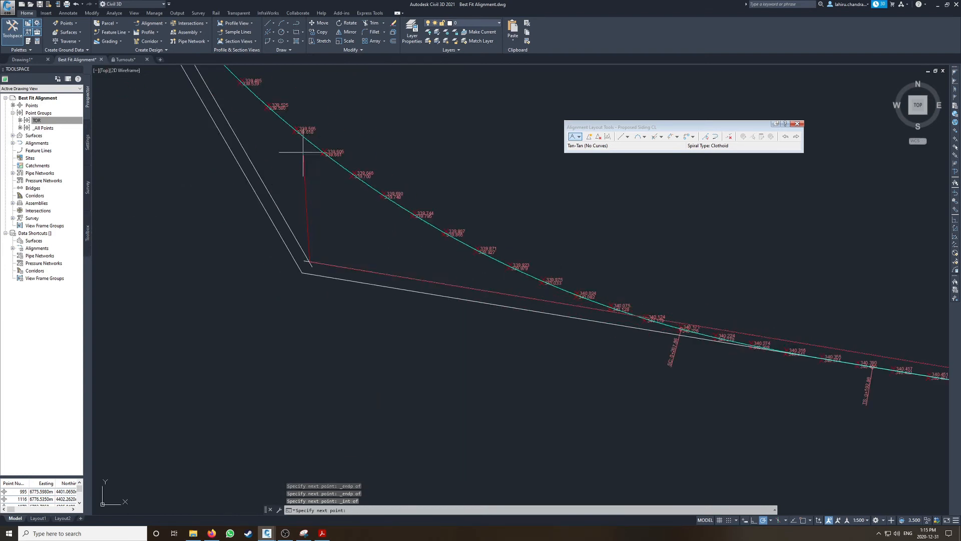
{"action": "scroll", "coordinate": [301, 170], "scroll_direction": "down", "scroll_amount": 5}
{"action": "scroll", "coordinate": [289, 180], "scroll_direction": "up", "scroll_amount": 2}
{"action": "scroll", "coordinate": [289, 181], "scroll_direction": "up", "scroll_amount": 2}
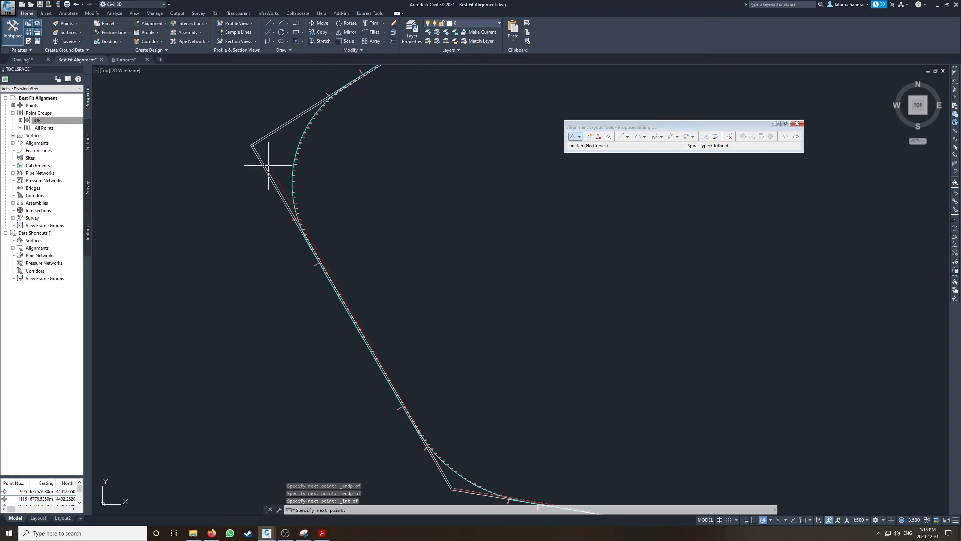
{"action": "scroll", "coordinate": [252, 149], "scroll_direction": "up", "scroll_amount": 4}
{"action": "right_click", "coordinate": [254, 137], "text": "shift"}
{"action": "key", "text": "i"}
{"action": "left_click", "coordinate": [255, 137]}
{"action": "key", "text": "Return"}
Examine the siding tangents from the first bend to the turnout, selecting the Proposed Siding CL alignment
{"action": "scroll", "coordinate": [292, 192], "scroll_direction": "down", "scroll_amount": 6}
{"action": "middle_click_drag", "start_coordinate": [491, 396], "coordinate": [349, 217]}
{"action": "scroll", "coordinate": [455, 347], "scroll_direction": "up", "scroll_amount": 4}
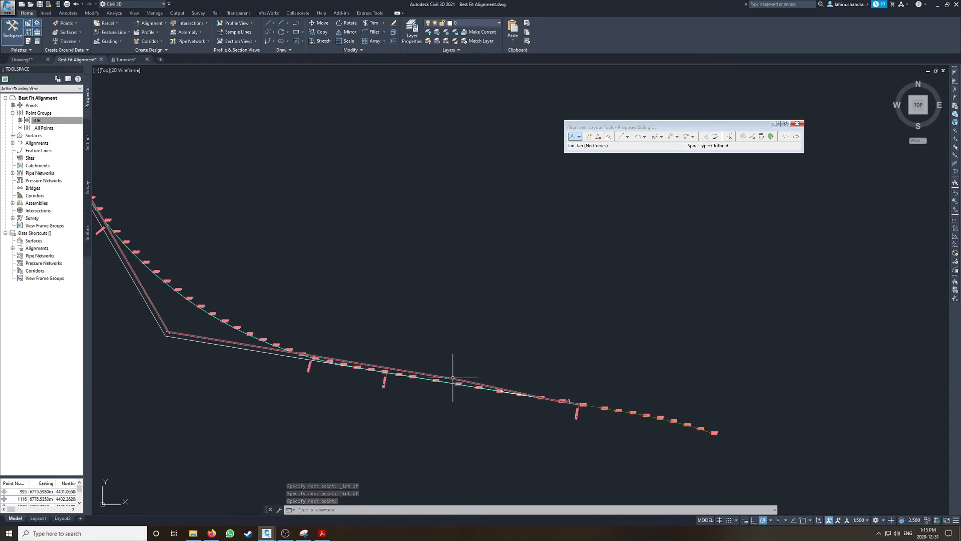
{"action": "scroll", "coordinate": [455, 382], "scroll_direction": "up", "scroll_amount": 4}
{"action": "scroll", "coordinate": [563, 388], "scroll_direction": "down", "scroll_amount": 4}
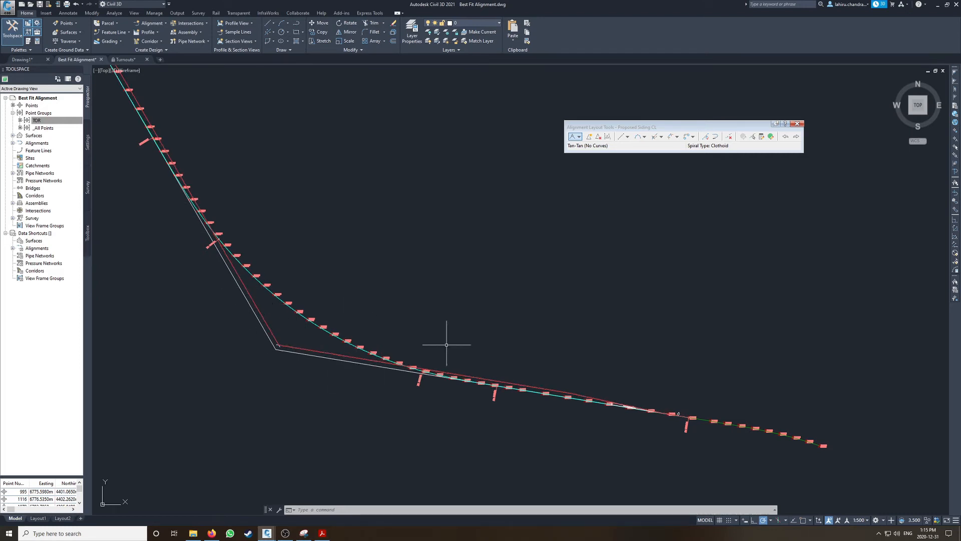
{"action": "scroll", "coordinate": [596, 391], "scroll_direction": "up", "scroll_amount": 4}
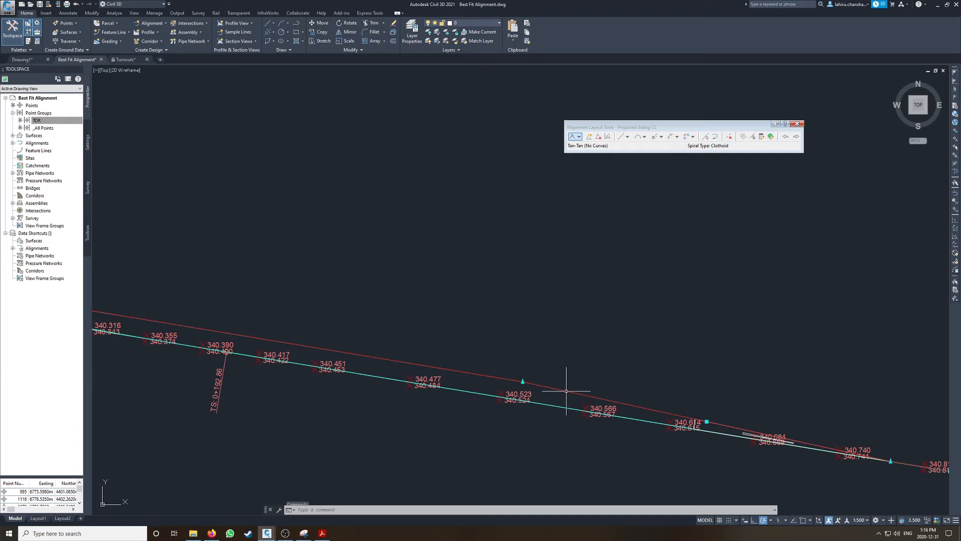
{"action": "left_click", "coordinate": [569, 399]}
{"action": "scroll", "coordinate": [511, 376], "scroll_direction": "down", "scroll_amount": 3}
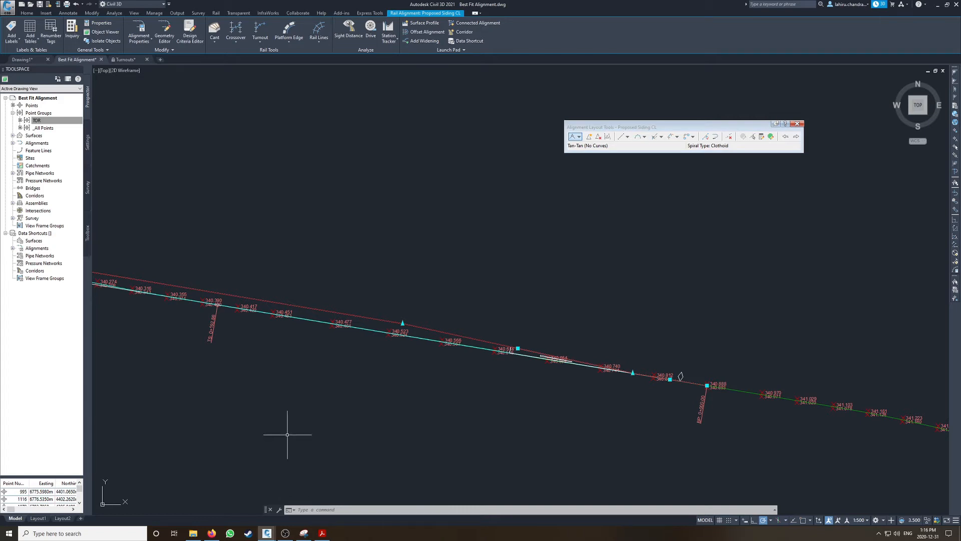
Open the Curve Radius workbook in Excel and show its Calculat R sheet
{"action": "left_click", "coordinate": [100, 532]}
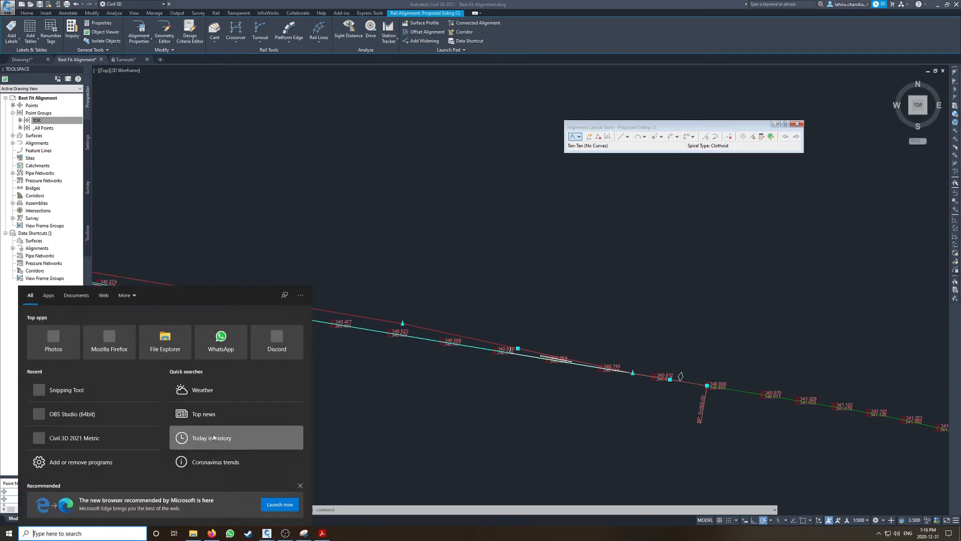
{"action": "type", "text": "curve"}
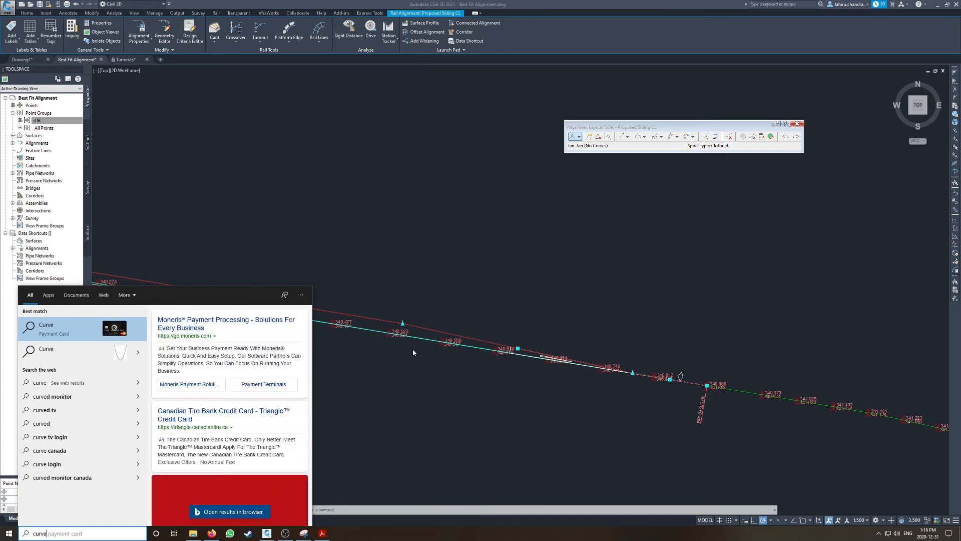
{"action": "left_click", "coordinate": [412, 349]}
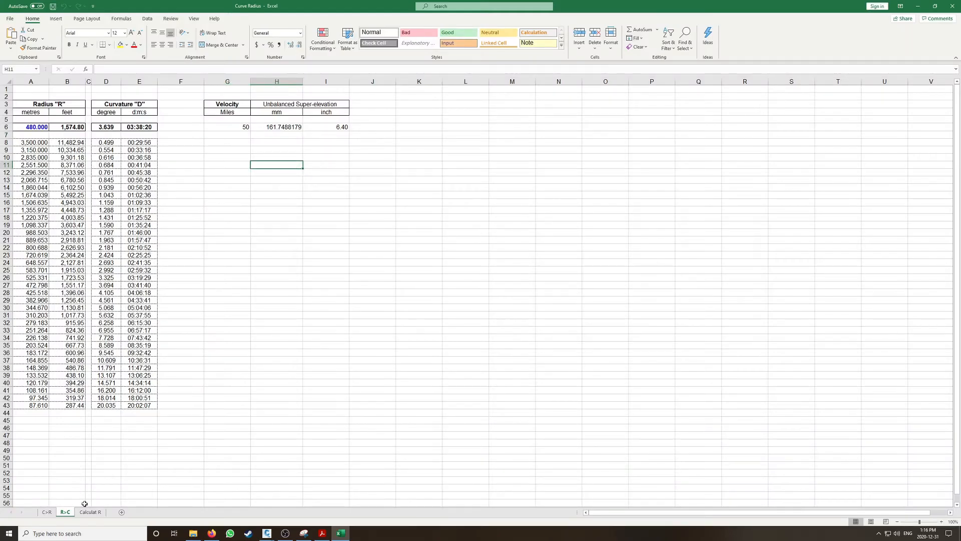
{"action": "left_click", "coordinate": [89, 511]}
Set the curvature to 1 degree 30 minutes to calculate the railway curve radius
{"action": "left_click", "coordinate": [86, 108]}
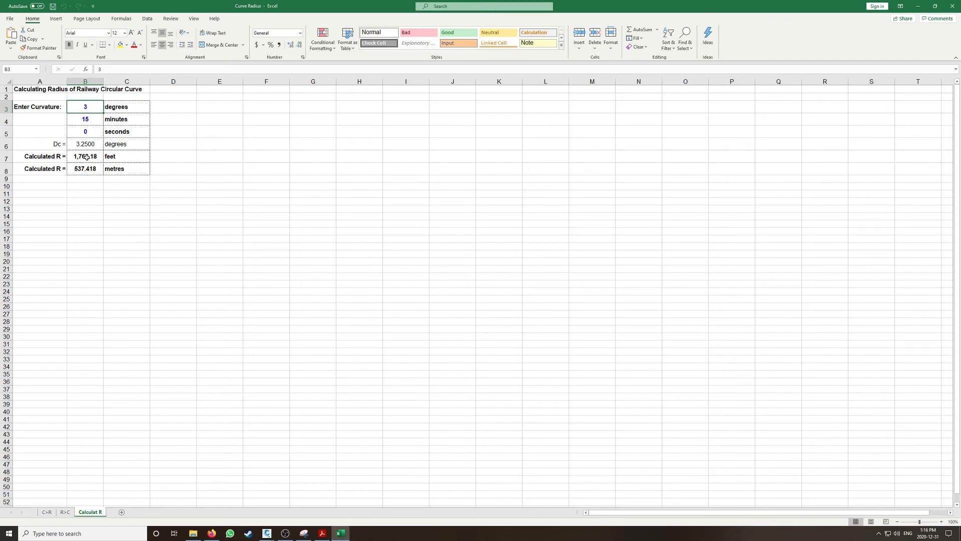
{"action": "type", "text": "1"}
{"action": "key", "text": "Return"}
{"action": "type", "text": "30"}
{"action": "key", "text": "Return"}
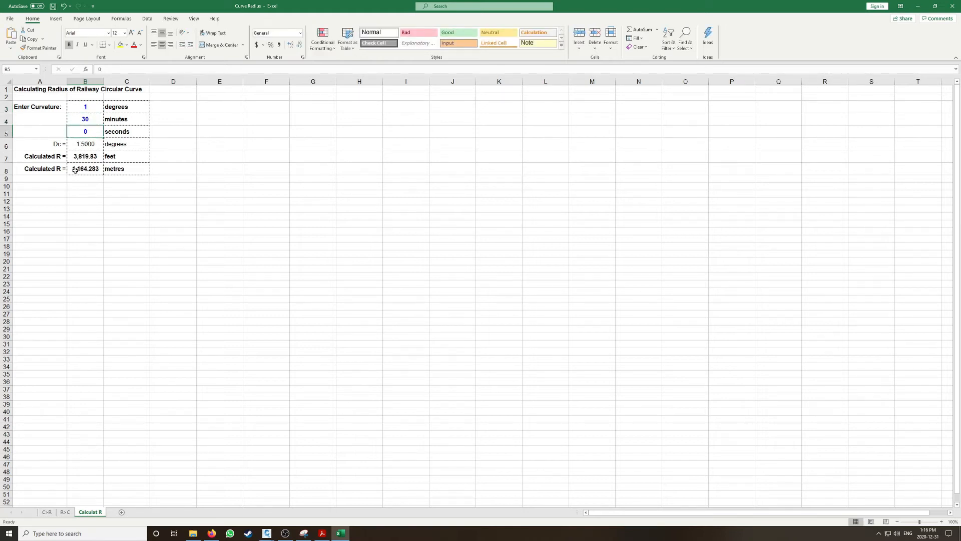
Return to Civil 3D and add a free curve fillet of radius 1164.283 m, less than 180°, between the tangents where the siding turns parallel
{"action": "left_click", "coordinate": [920, 8]}
{"action": "left_click", "coordinate": [645, 138]}
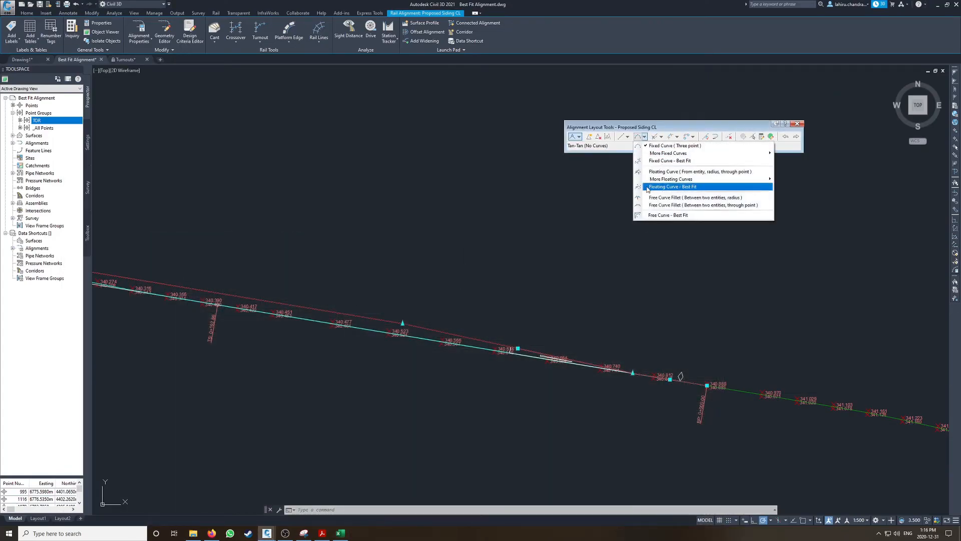
{"action": "left_click", "coordinate": [659, 198]}
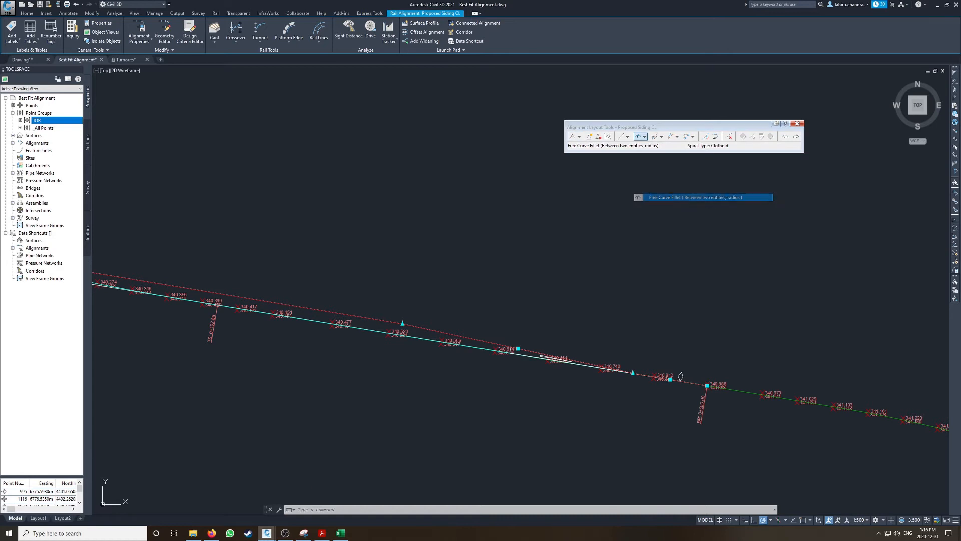
{"action": "left_click", "coordinate": [385, 321]}
{"action": "left_click", "coordinate": [384, 328]}
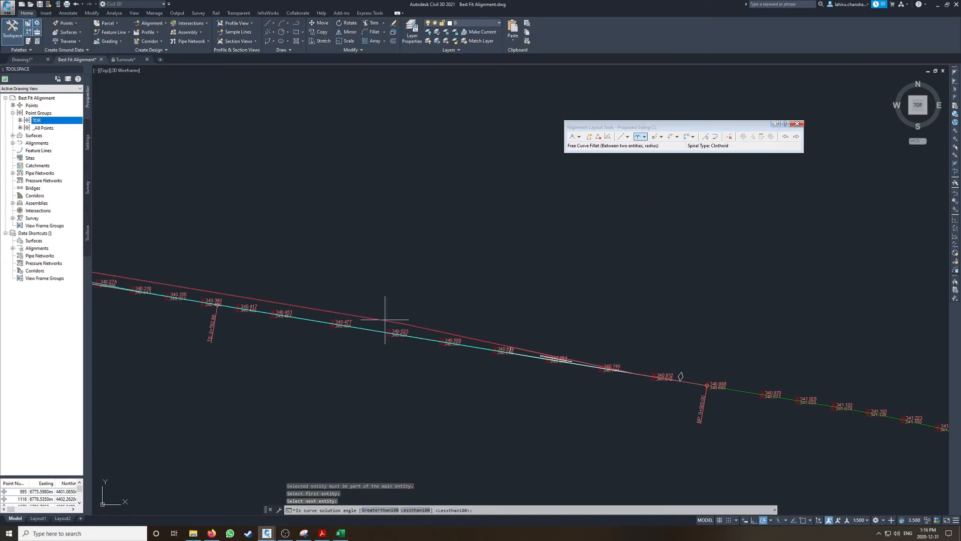
{"action": "key", "text": "Return"}
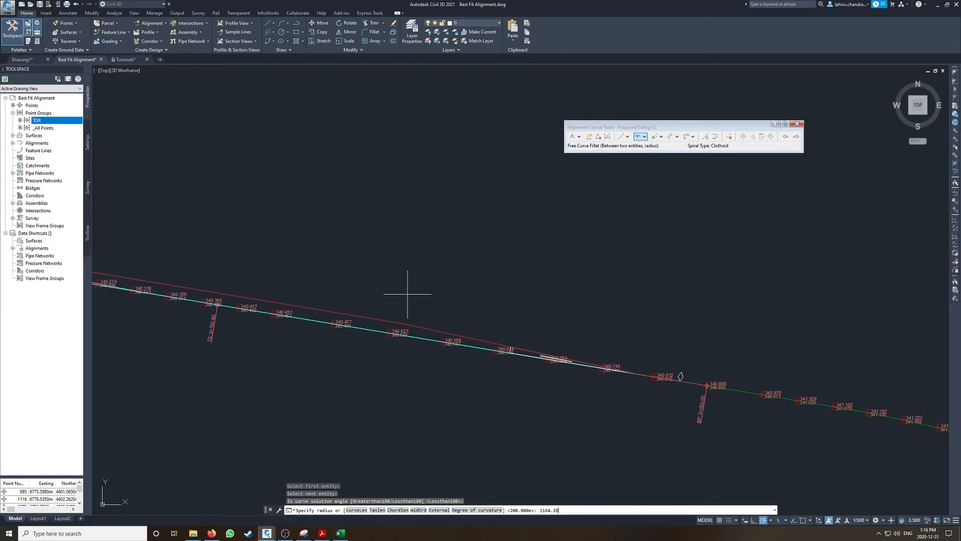
{"action": "type", "text": "1164.283"}
{"action": "key", "text": "Return"}
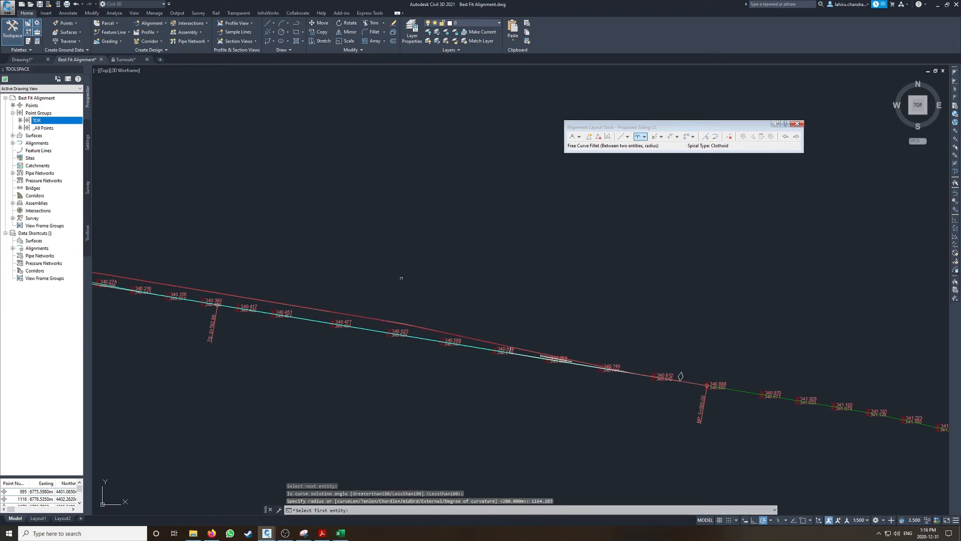
{"action": "key", "text": "Return"}
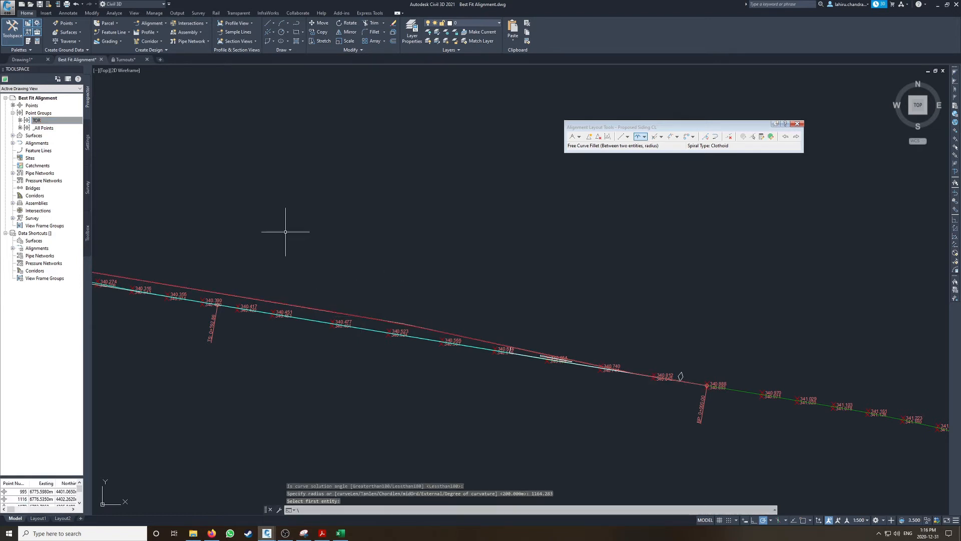
{"action": "key", "text": "Escape"}
Open the station label settings of the Proposed Siding CL alignment and choose Geometry Points as the label type
{"action": "left_click", "coordinate": [354, 324]}
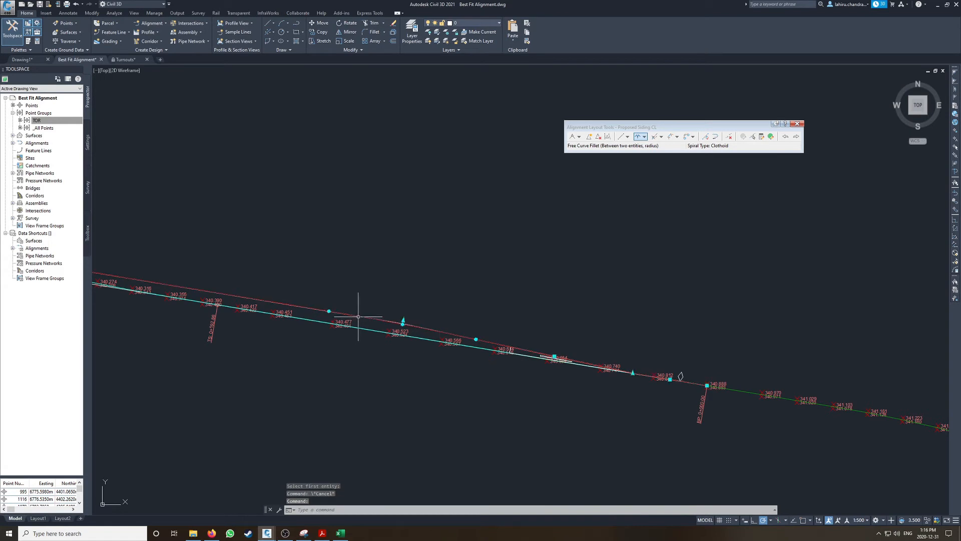
{"action": "left_click", "coordinate": [11, 37]}
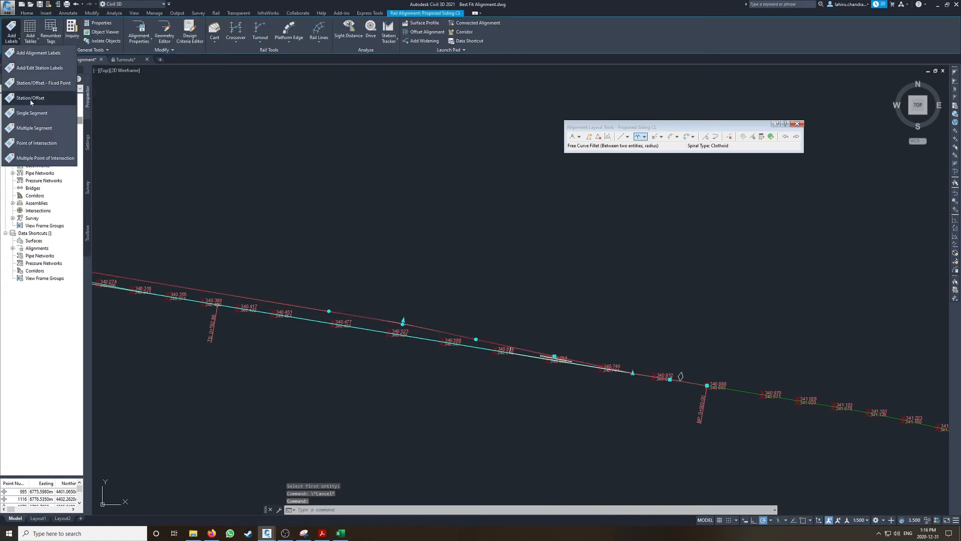
{"action": "left_click", "coordinate": [11, 38]}
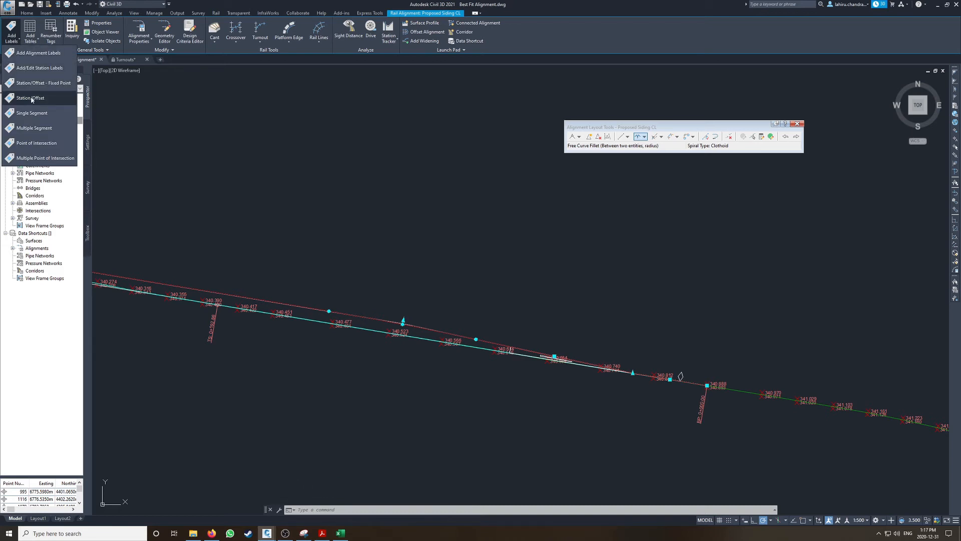
{"action": "left_click", "coordinate": [31, 67]}
{"action": "left_click", "coordinate": [248, 141]}
{"action": "left_click", "coordinate": [231, 156]}
{"action": "left_click", "coordinate": [351, 140]}
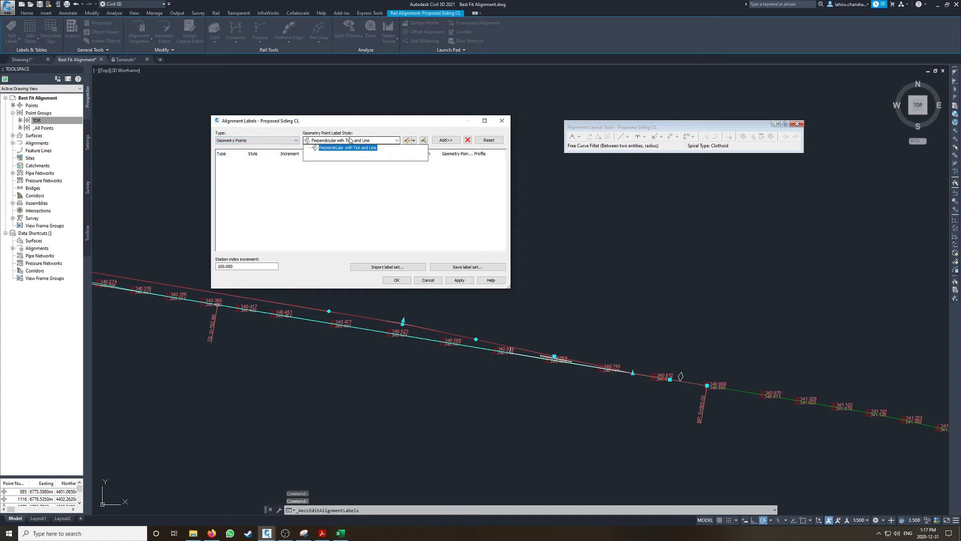
Copy the Perpendicular with Tick and Line geometry point label style and name the copy Perpendicular with Tick and Line [Flipped]
{"action": "left_click", "coordinate": [357, 141]}
{"action": "left_click", "coordinate": [379, 140]}
{"action": "left_click", "coordinate": [406, 135]}
{"action": "left_click", "coordinate": [414, 141]}
{"action": "left_click", "coordinate": [424, 157]}
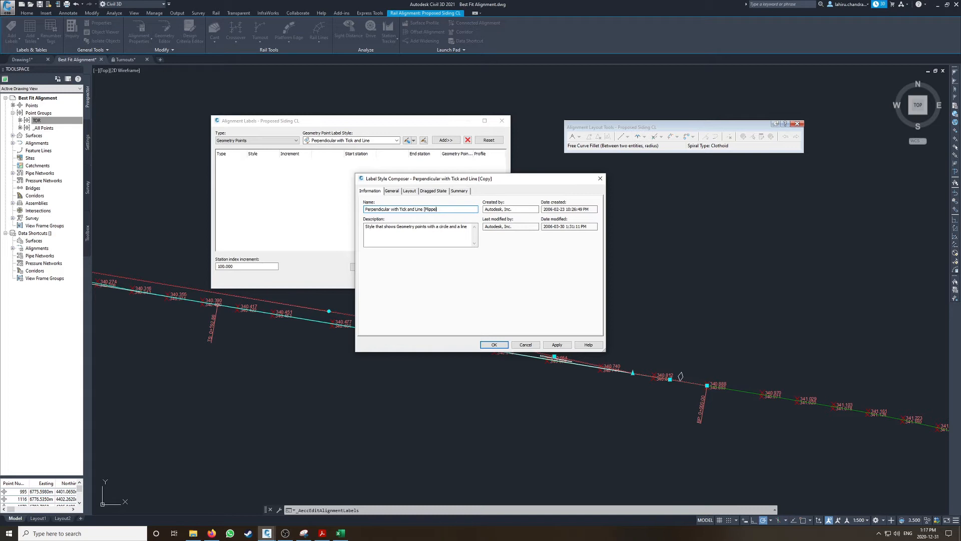
Set the angle of the Line component in the flipped label style to 270 degrees and save the style
{"action": "left_click", "coordinate": [409, 191]}
{"action": "left_click", "coordinate": [403, 209]}
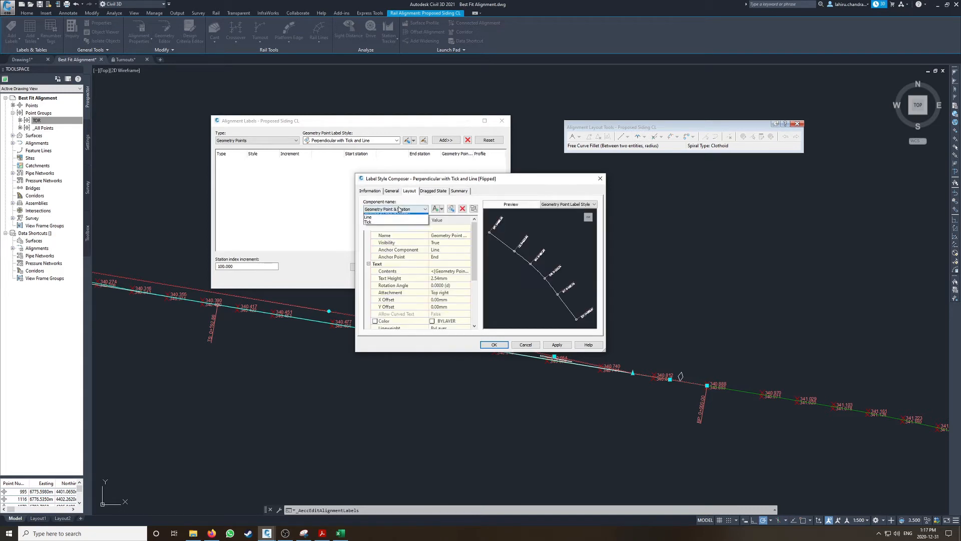
{"action": "left_click", "coordinate": [371, 221]}
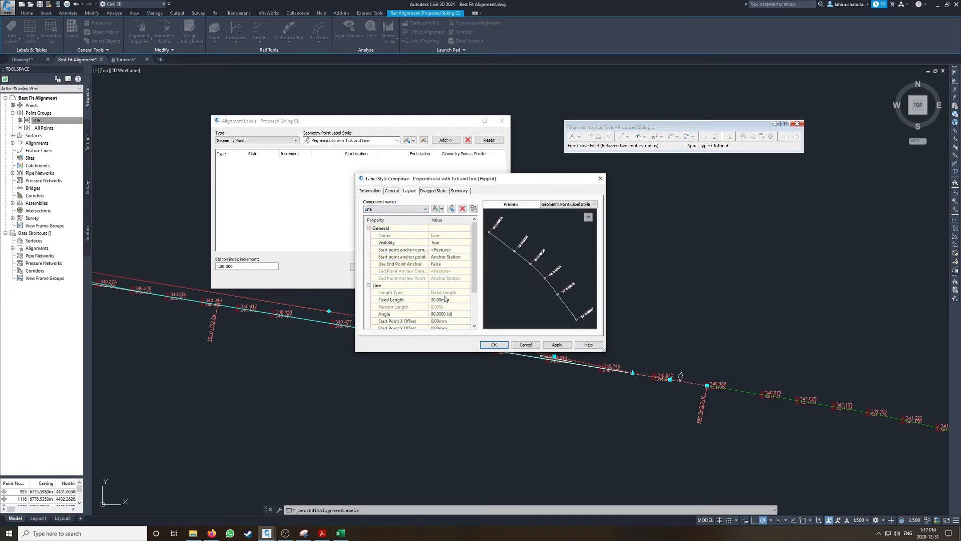
{"action": "scroll", "coordinate": [467, 295], "scroll_direction": "down", "scroll_amount": 1}
{"action": "left_click", "coordinate": [461, 292]}
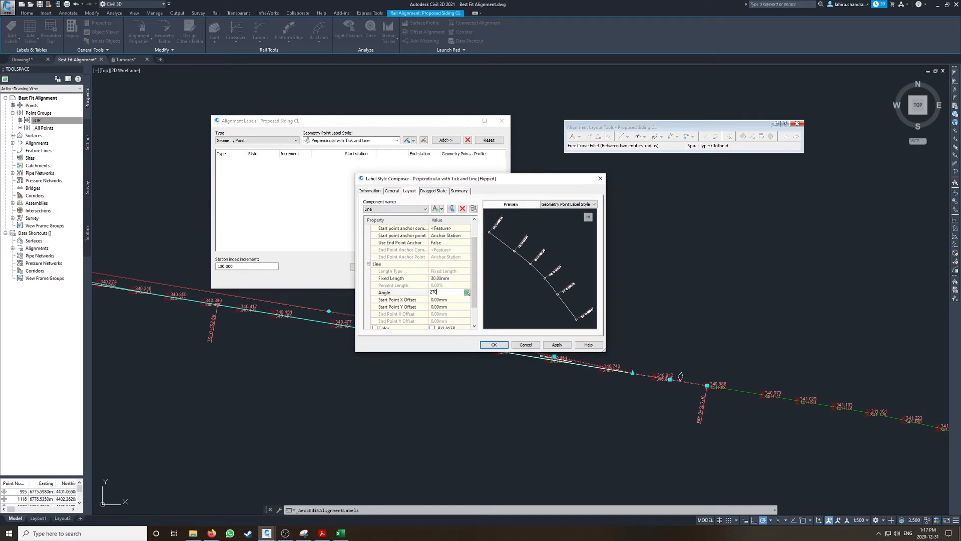
{"action": "left_click", "coordinate": [493, 345]}
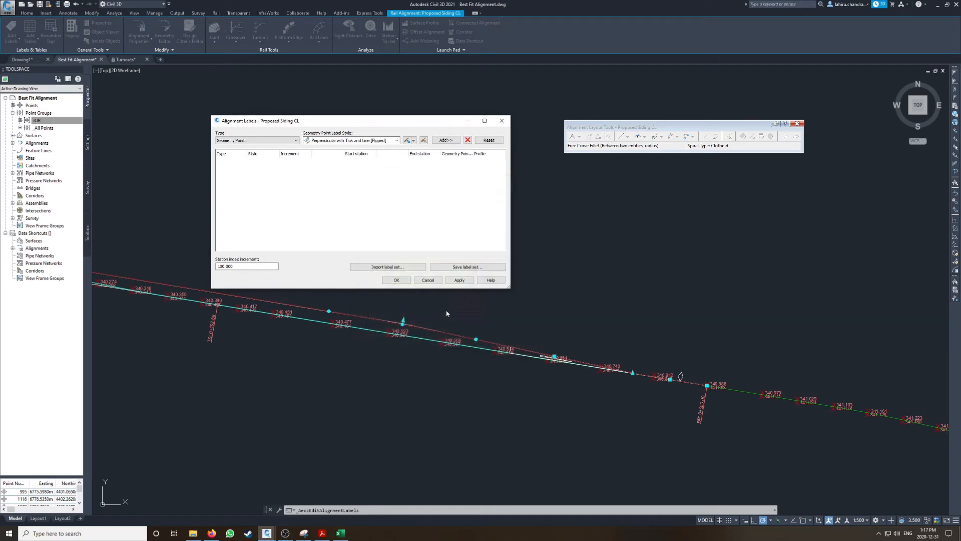
Add geometry point labels in the Perpendicular with Tick and Line [Flipped] style to Proposed Siding CL, excluding Curve Mid Point
{"action": "left_click", "coordinate": [396, 282]}
{"action": "key", "text": "Return"}
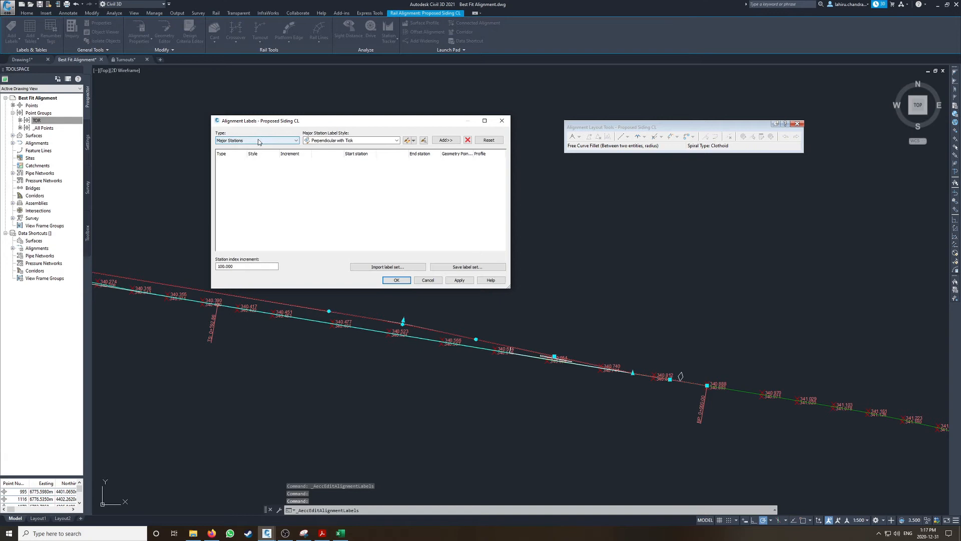
{"action": "left_click", "coordinate": [259, 142]}
{"action": "left_click", "coordinate": [231, 156]}
{"action": "left_click", "coordinate": [346, 141]}
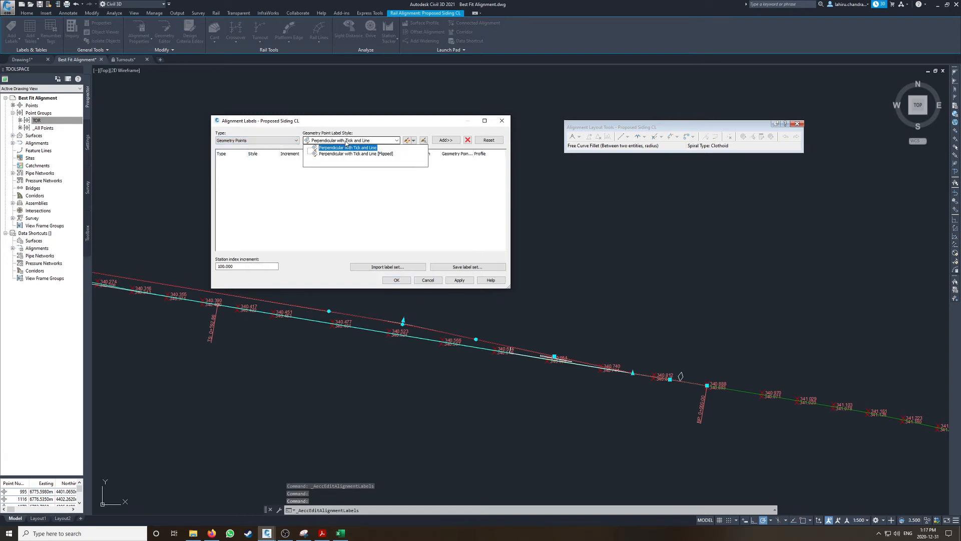
{"action": "left_click", "coordinate": [354, 154]}
{"action": "left_click", "coordinate": [446, 140]}
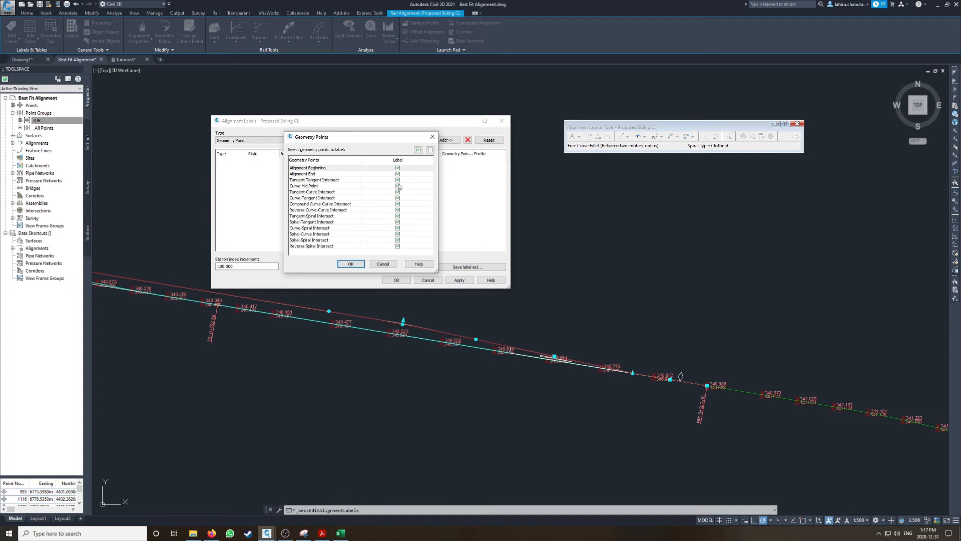
{"action": "left_click", "coordinate": [398, 187]}
{"action": "left_click", "coordinate": [350, 263]}
{"action": "left_click", "coordinate": [402, 282]}
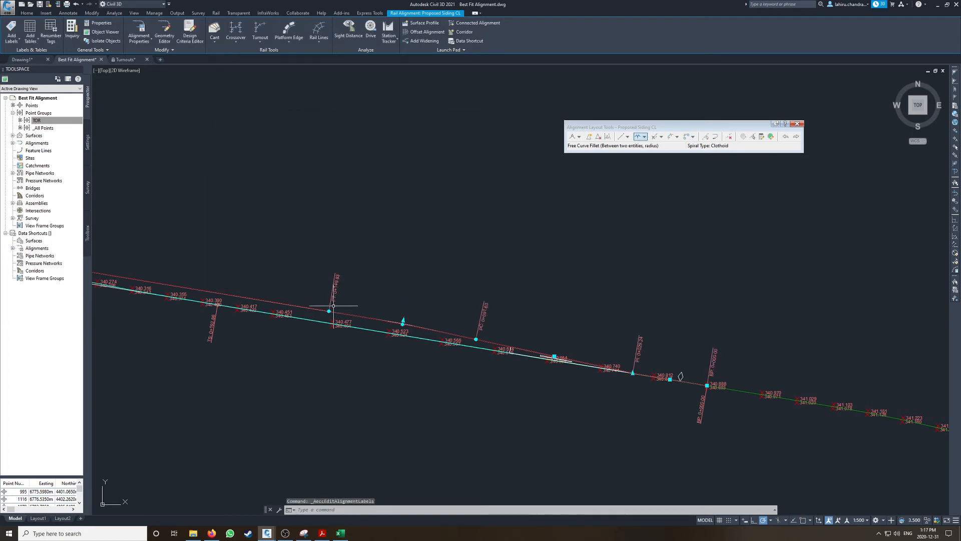
Examine the siding's geometry point labels and its position relative to the existing track's first spiral and curve
{"action": "middle_click_drag", "start_coordinate": [367, 313], "coordinate": [648, 337]}
{"action": "middle_click_drag", "start_coordinate": [261, 280], "coordinate": [530, 362]}
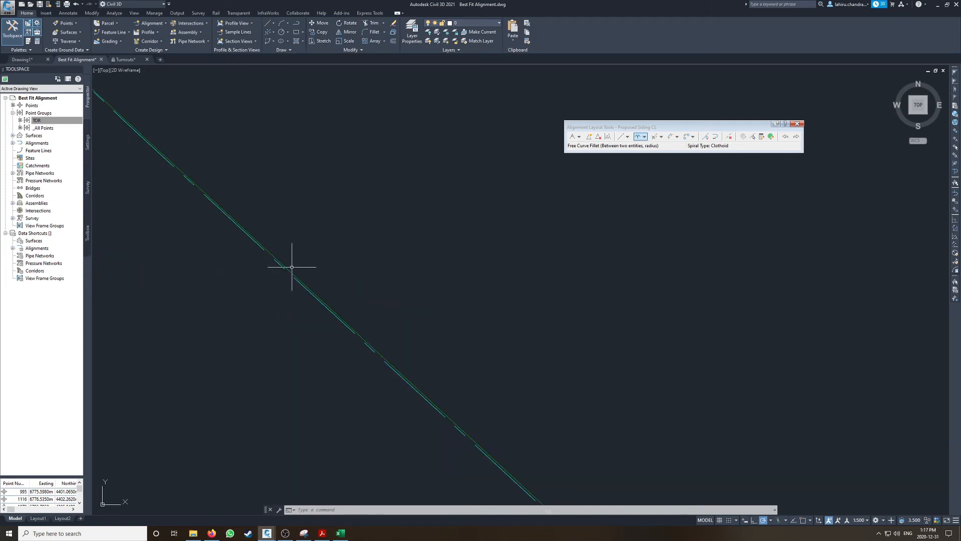
{"action": "key", "text": "Escape"}
{"action": "key", "text": "Escape"}
{"action": "scroll", "coordinate": [275, 240], "scroll_direction": "down", "scroll_amount": 5}
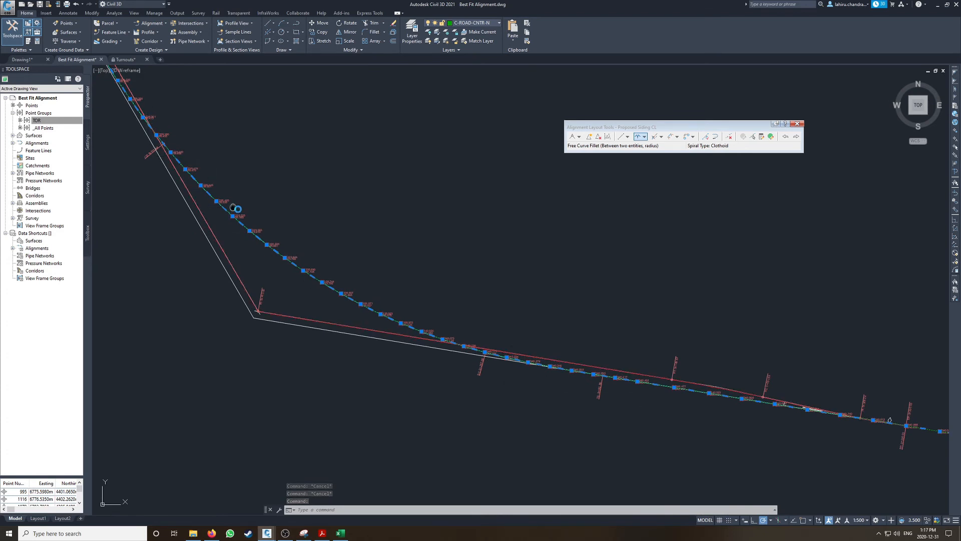
{"action": "middle_click_drag", "start_coordinate": [165, 156], "coordinate": [370, 295]}
{"action": "scroll", "coordinate": [370, 294], "scroll_direction": "up", "scroll_amount": 5}
{"action": "scroll", "coordinate": [352, 241], "scroll_direction": "up", "scroll_amount": 3}
{"action": "scroll", "coordinate": [351, 241], "scroll_direction": "down", "scroll_amount": 8}
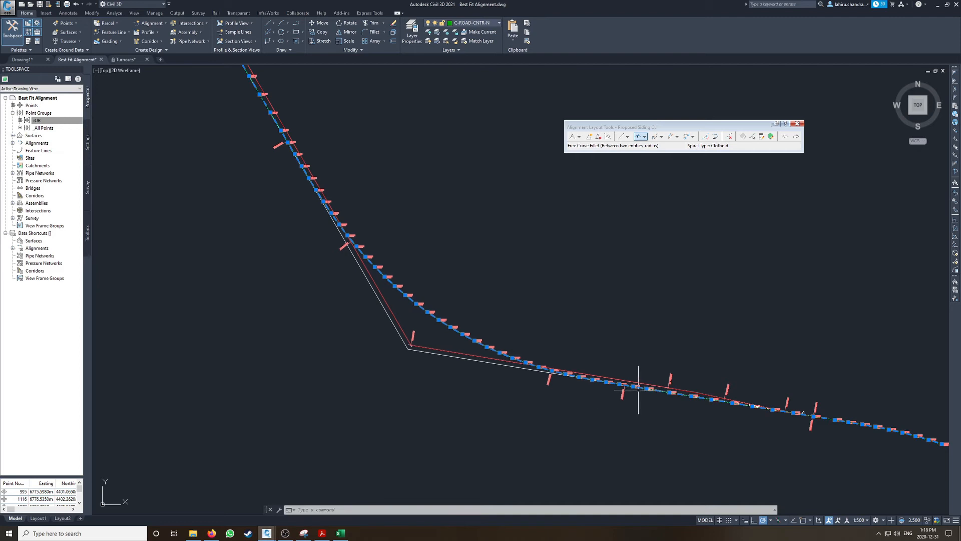
{"action": "scroll", "coordinate": [640, 403], "scroll_direction": "up", "scroll_amount": 8}
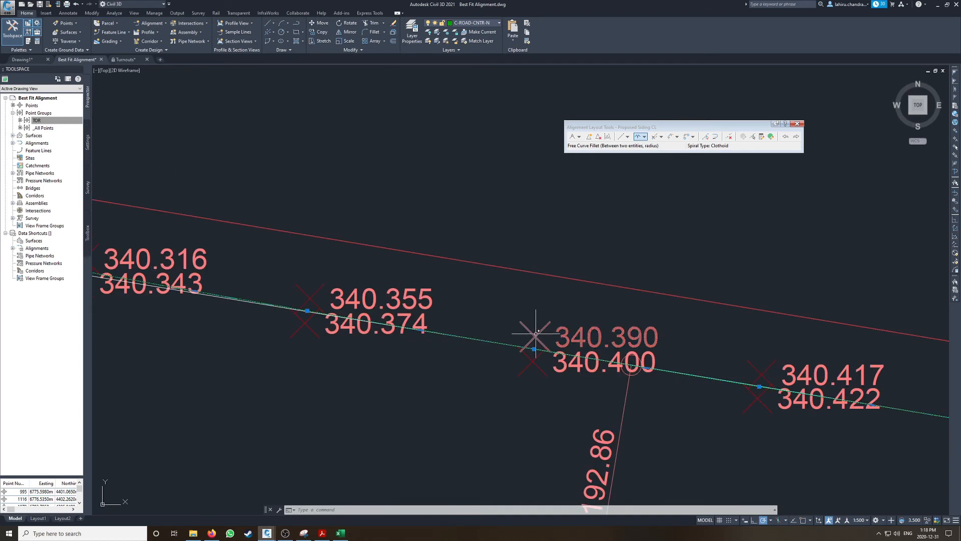
{"action": "scroll", "coordinate": [545, 338], "scroll_direction": "down", "scroll_amount": 2}
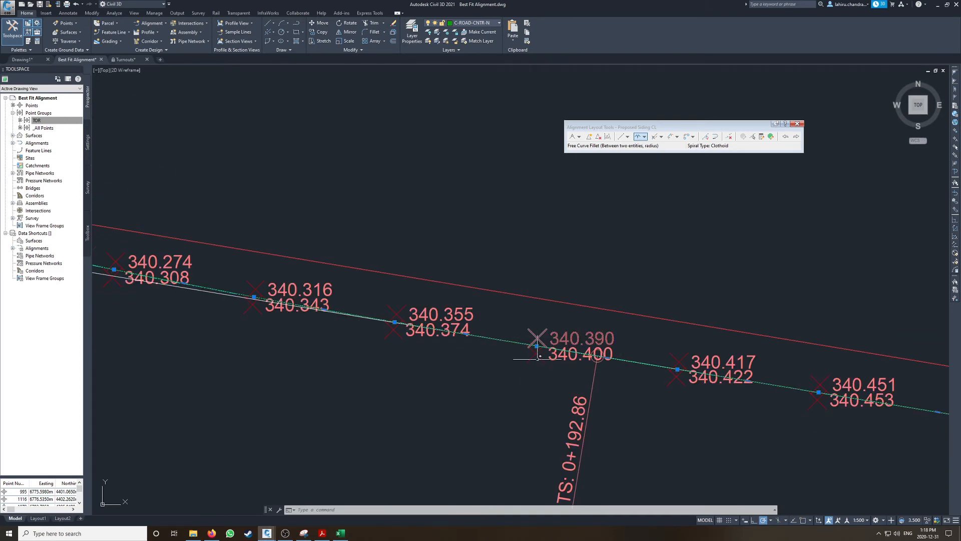
{"action": "mouse_move", "coordinate": [538, 345]}
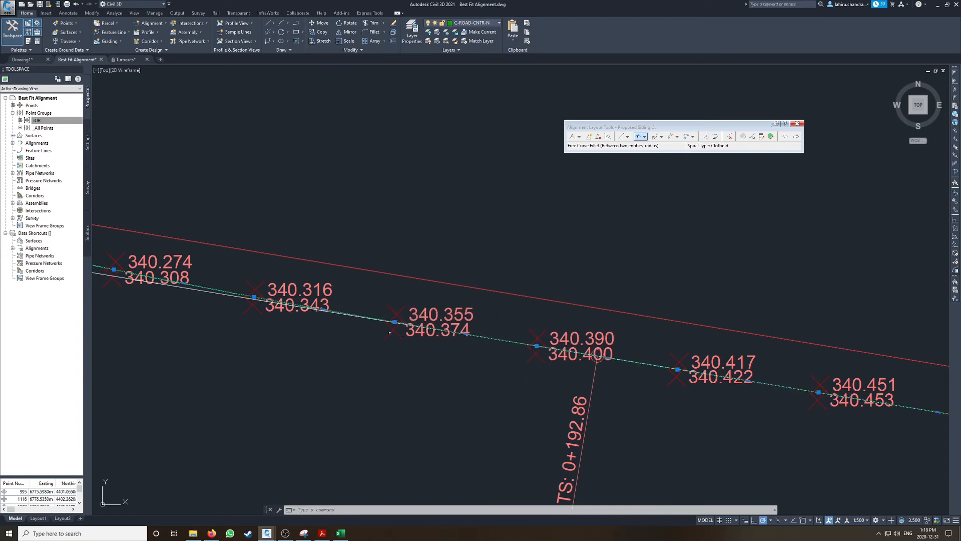
{"action": "scroll", "coordinate": [221, 282], "scroll_direction": "down", "scroll_amount": 5}
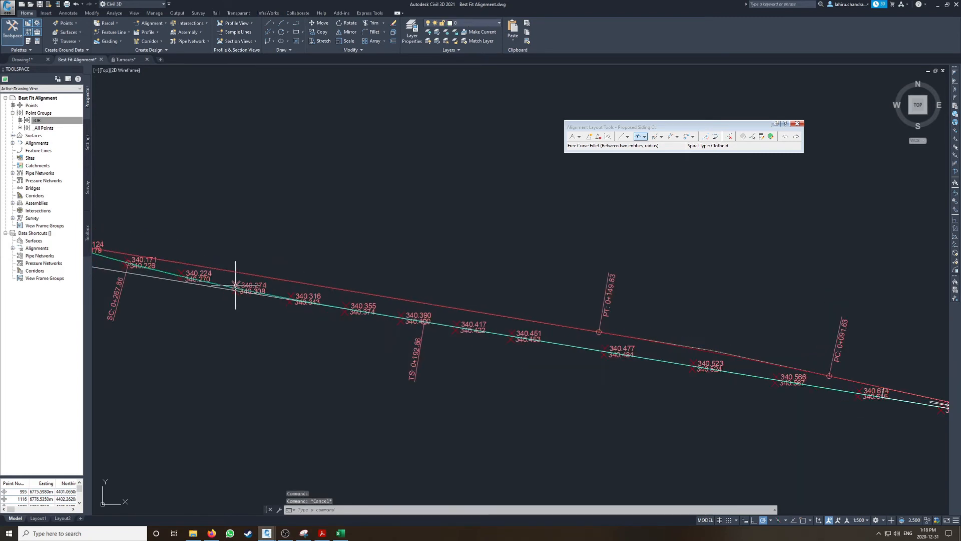
{"action": "key", "text": "Escape"}
{"action": "middle_click_drag", "start_coordinate": [234, 279], "coordinate": [585, 367]}
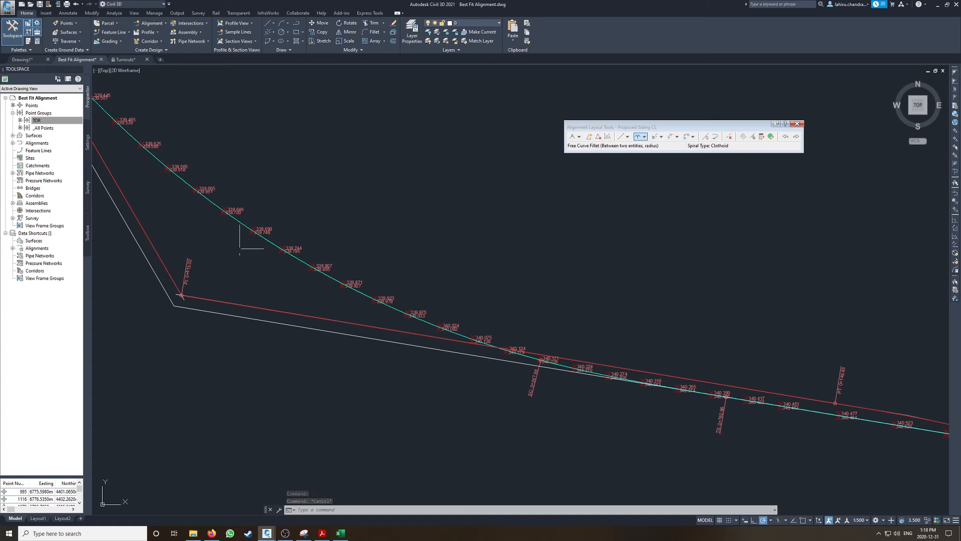
{"action": "key", "text": "Escape"}
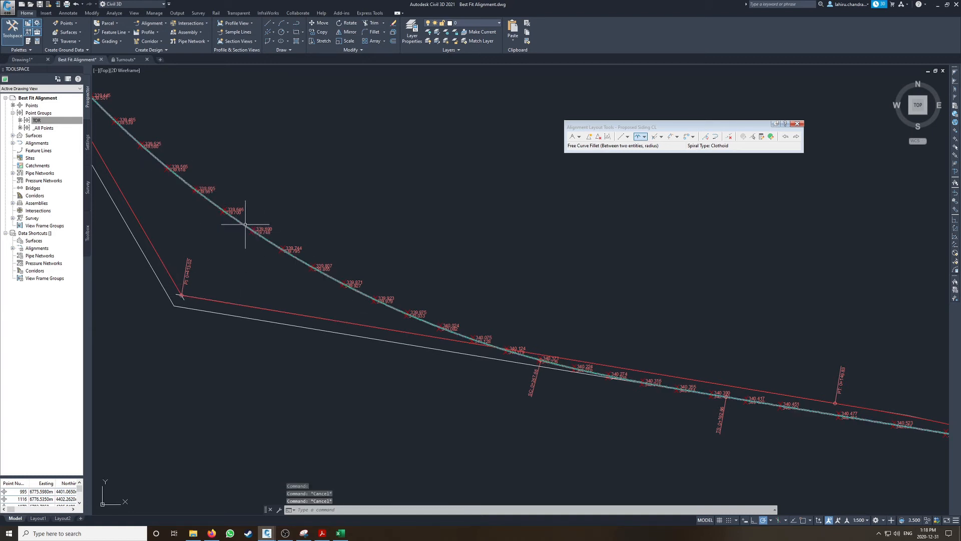
Open the entity grid of the Existing Track CL alignment and highlight the circular curve of its first spiral-curve-spiral group, row 2.2
{"action": "left_click", "coordinate": [251, 228]}
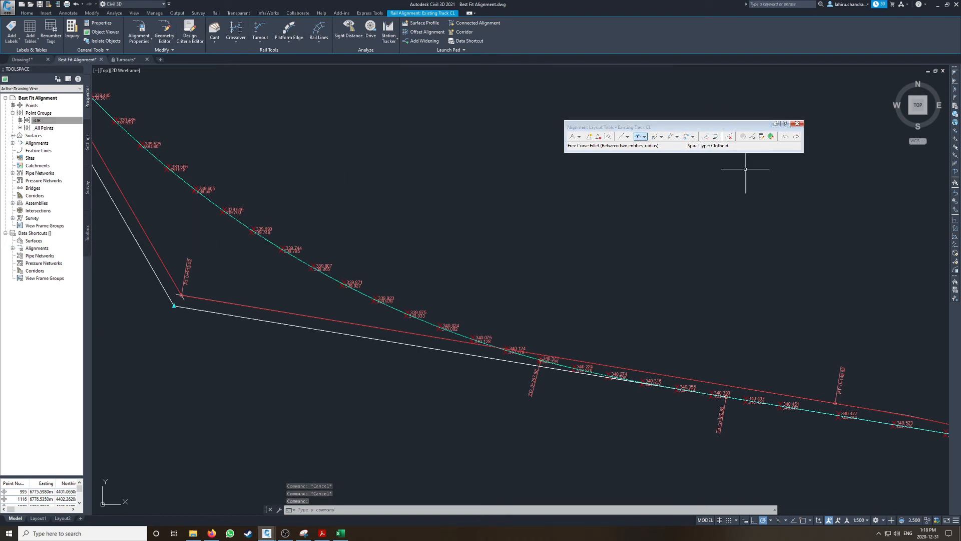
{"action": "left_click", "coordinate": [771, 137]}
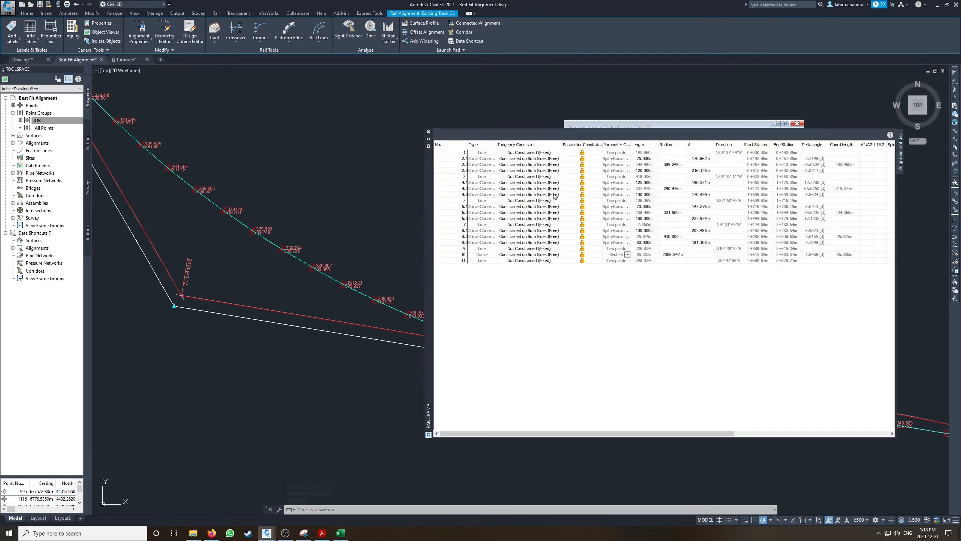
{"action": "left_click", "coordinate": [672, 166]}
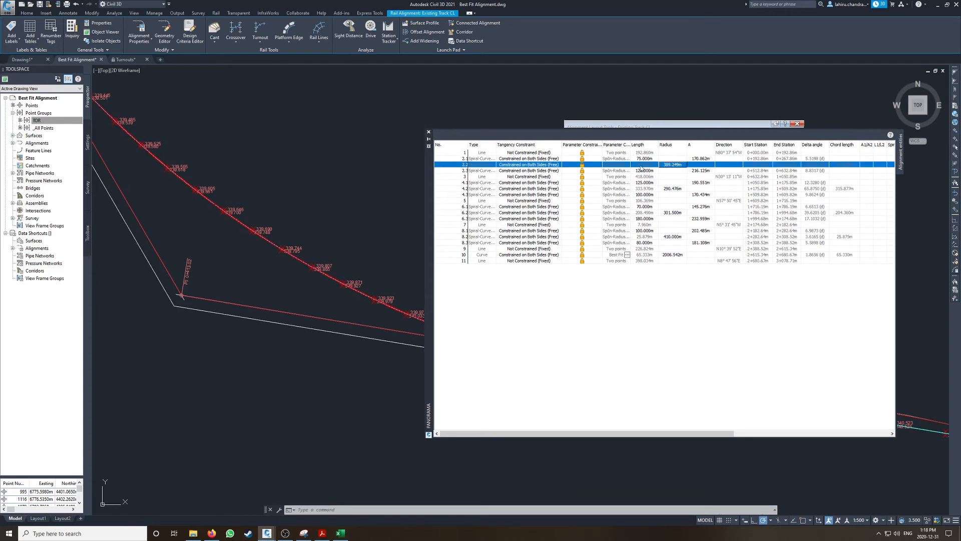
{"action": "scroll", "coordinate": [265, 256], "scroll_direction": "down", "scroll_amount": 2}
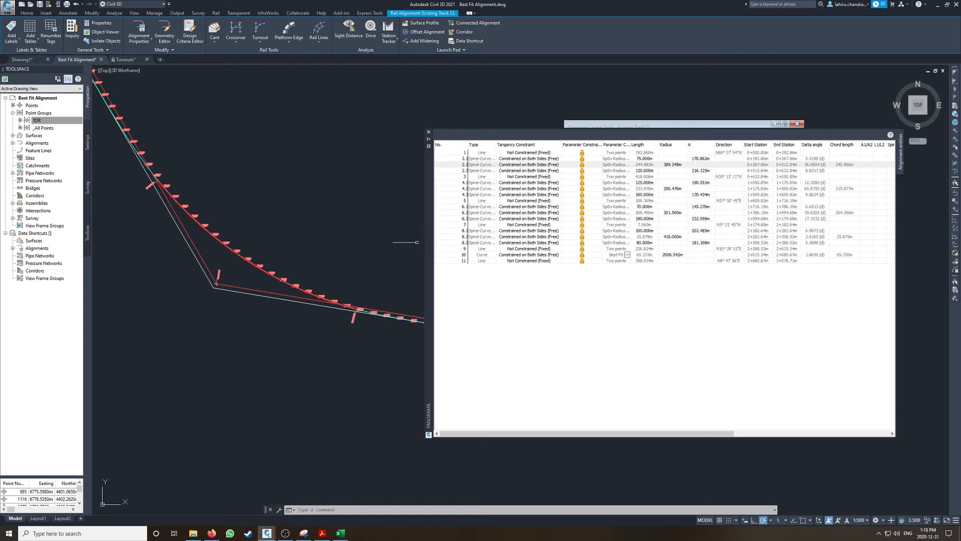
{"action": "left_click", "coordinate": [688, 165]}
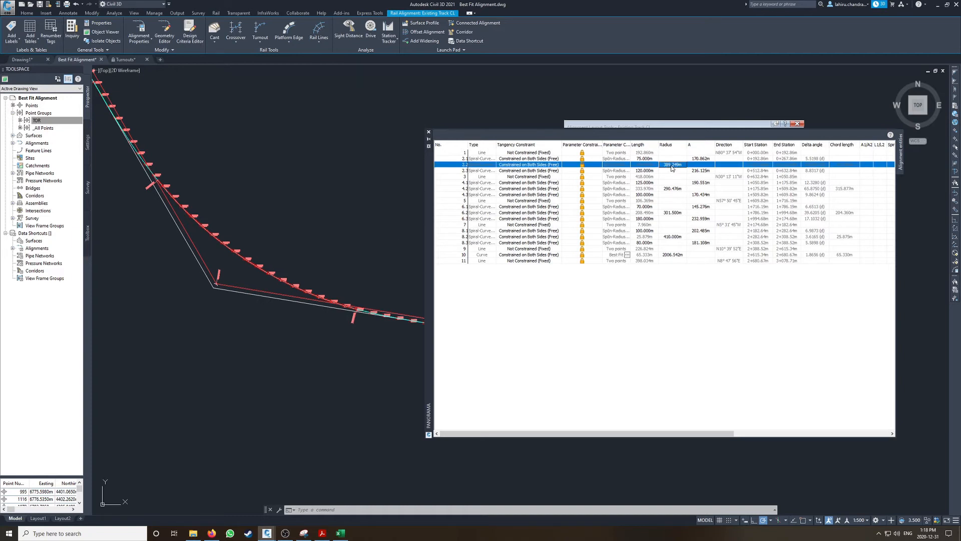
Switch to the Curve Radius workbook in Excel and set the radius on the R>C sheet to 389.250 m to get its curvature
{"action": "left_click", "coordinate": [340, 534]}
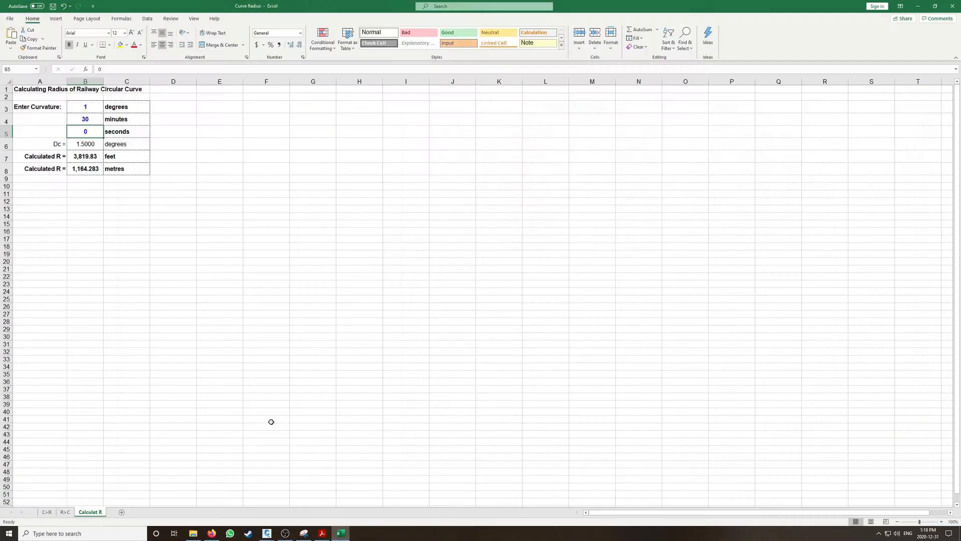
{"action": "left_click", "coordinate": [65, 512]}
{"action": "left_click", "coordinate": [23, 129]}
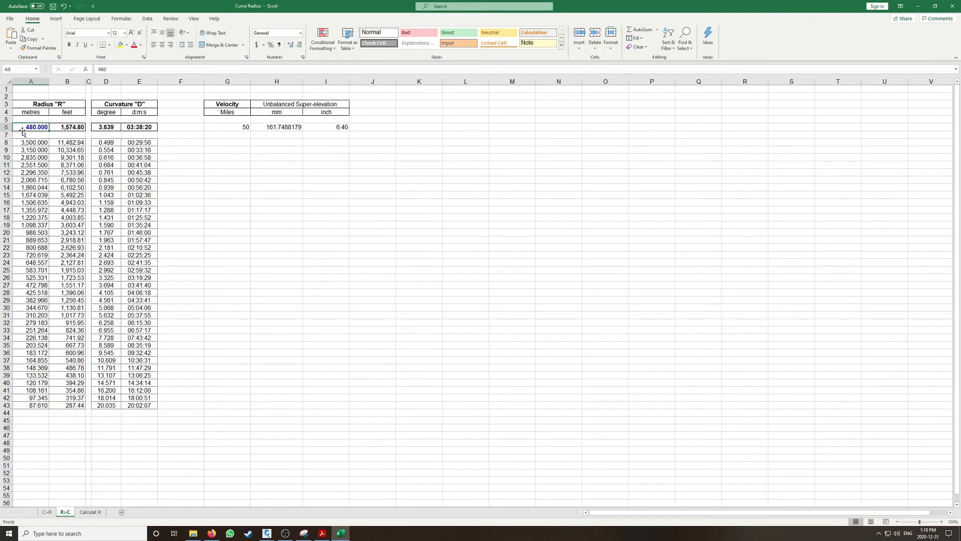
{"action": "type", "text": "389."}
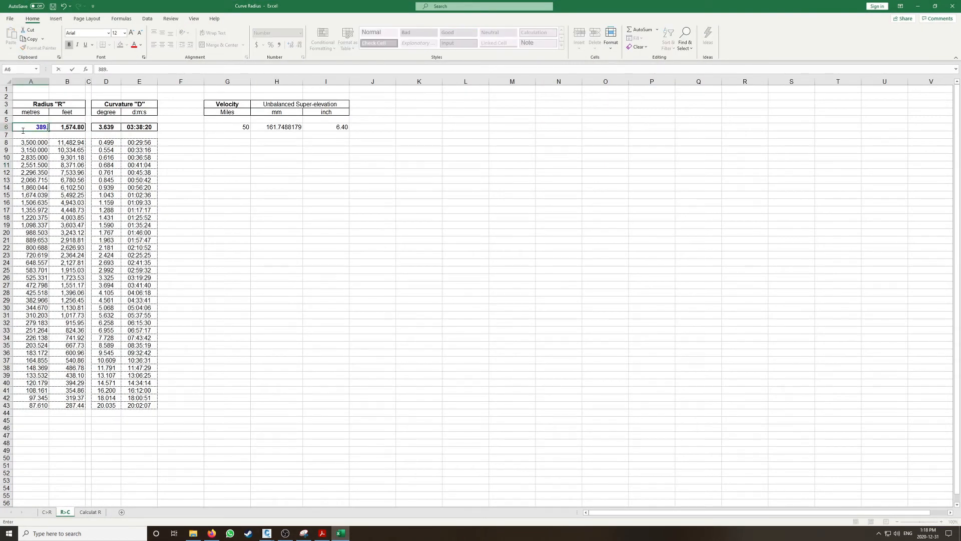
{"action": "key", "text": "Return"}
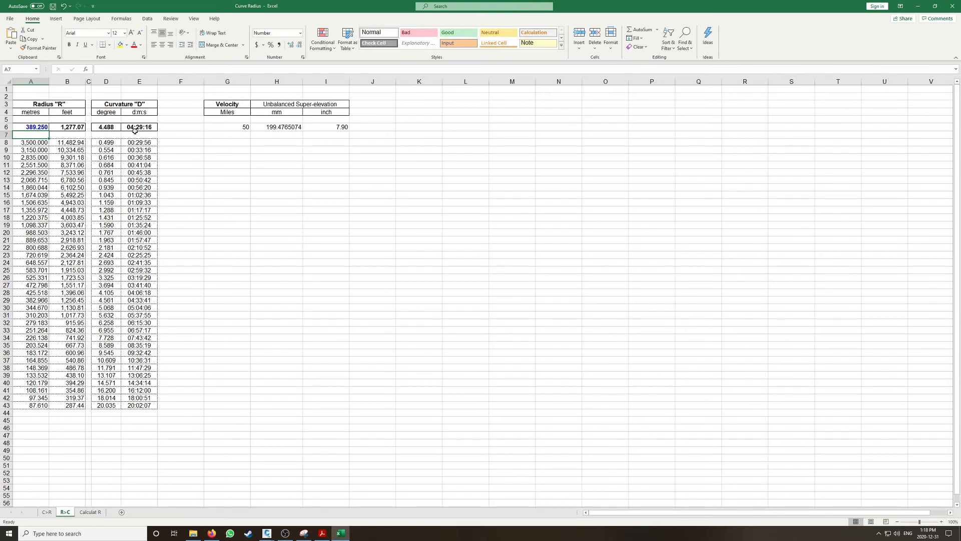
{"action": "left_click", "coordinate": [919, 7]}
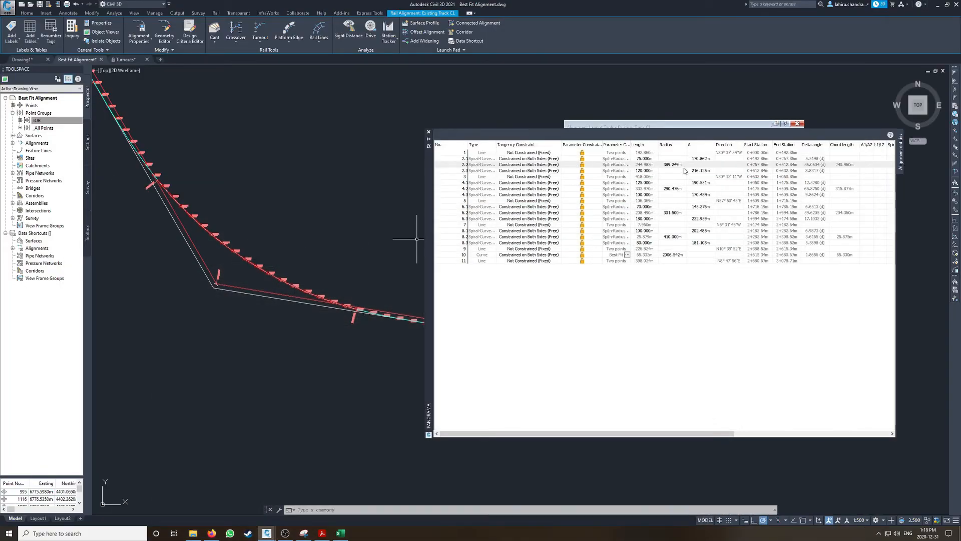
{"action": "left_click", "coordinate": [342, 534]}
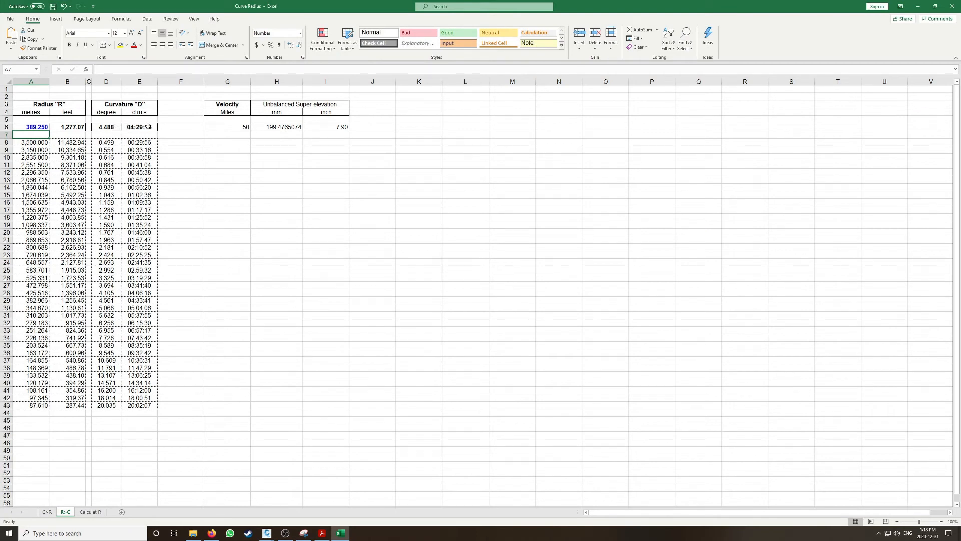
Switch to Google's foot-to-meter converter in Firefox and convert the required track spacing on the curve to metres
{"action": "left_click", "coordinate": [920, 7]}
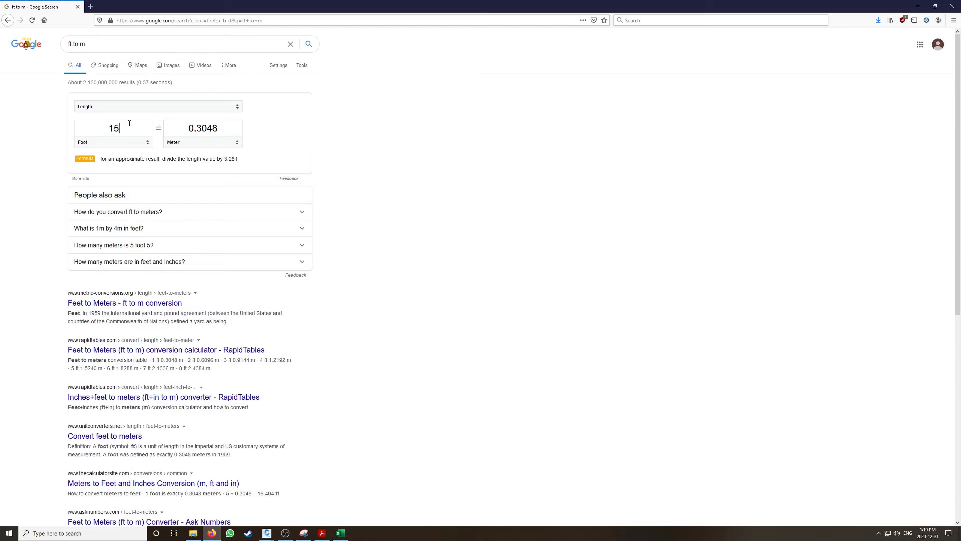
{"action": "type", "text": "5"}
{"action": "left_click", "coordinate": [918, 7]}
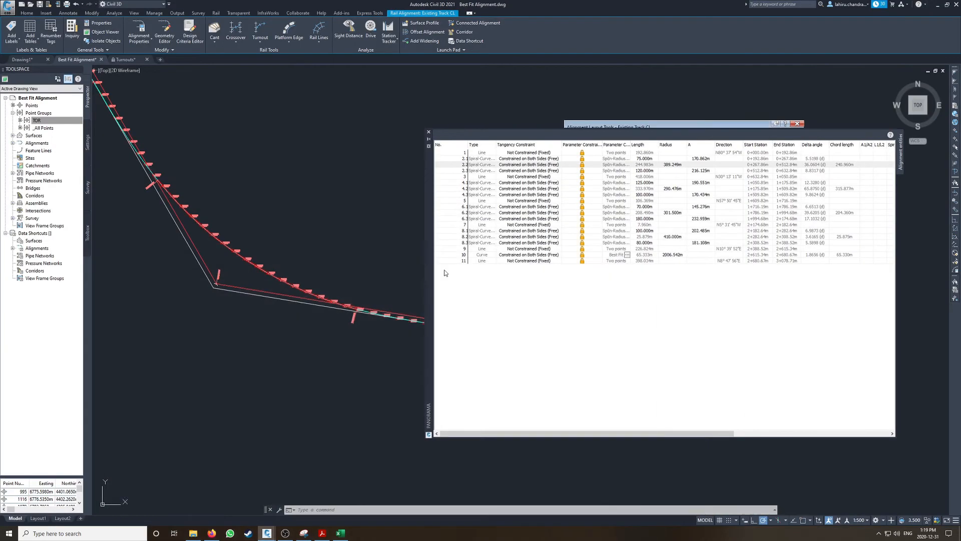
Offset the existing track centreline by 4.8 m towards the siding side along the first curve
{"action": "scroll", "coordinate": [266, 238], "scroll_direction": "up", "scroll_amount": 3}
{"action": "key", "text": "Escape"}
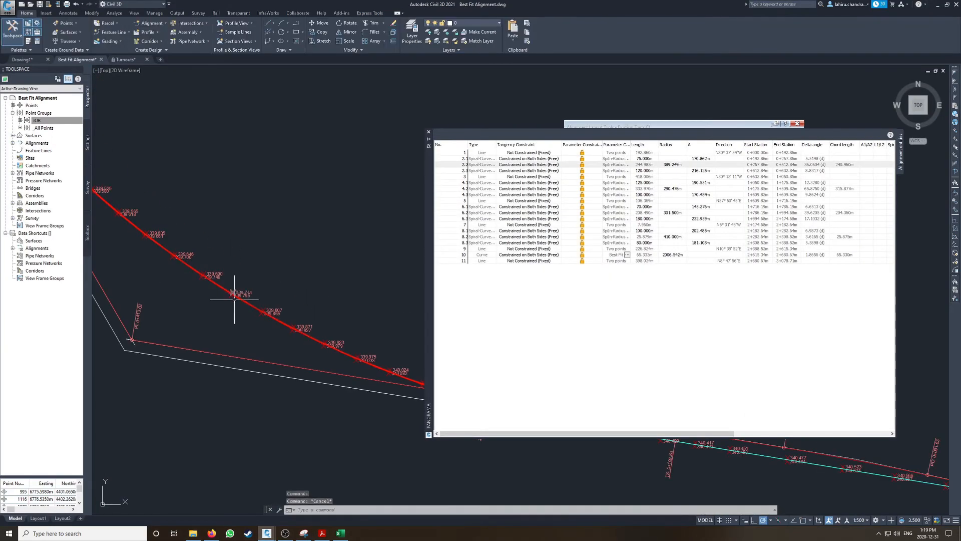
{"action": "key", "text": "Escape"}
{"action": "scroll", "coordinate": [256, 312], "scroll_direction": "up", "scroll_amount": 3}
{"action": "type", "text": "o"}
{"action": "key", "text": "Return"}
{"action": "type", "text": "4"}
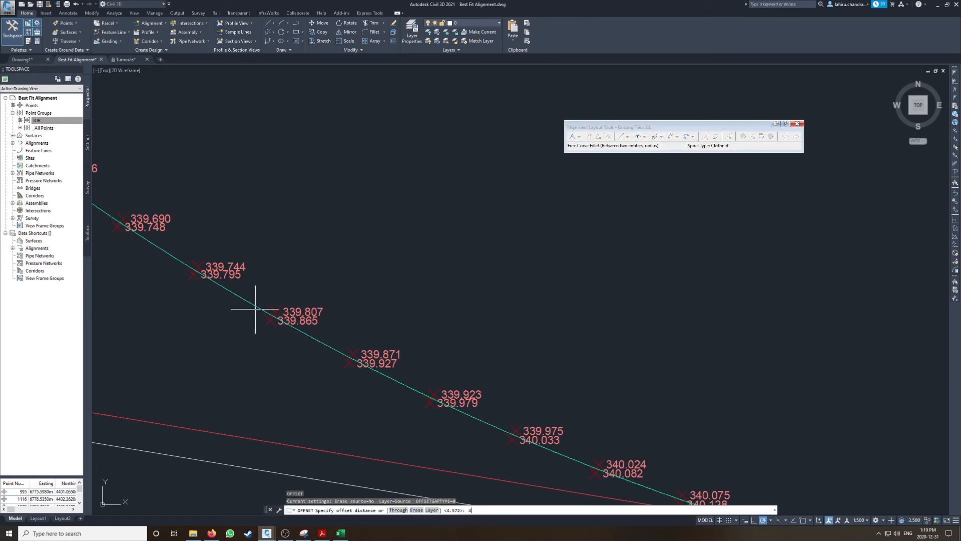
{"action": "key", "text": "Return"}
{"action": "scroll", "coordinate": [255, 310], "scroll_direction": "up", "scroll_amount": 6}
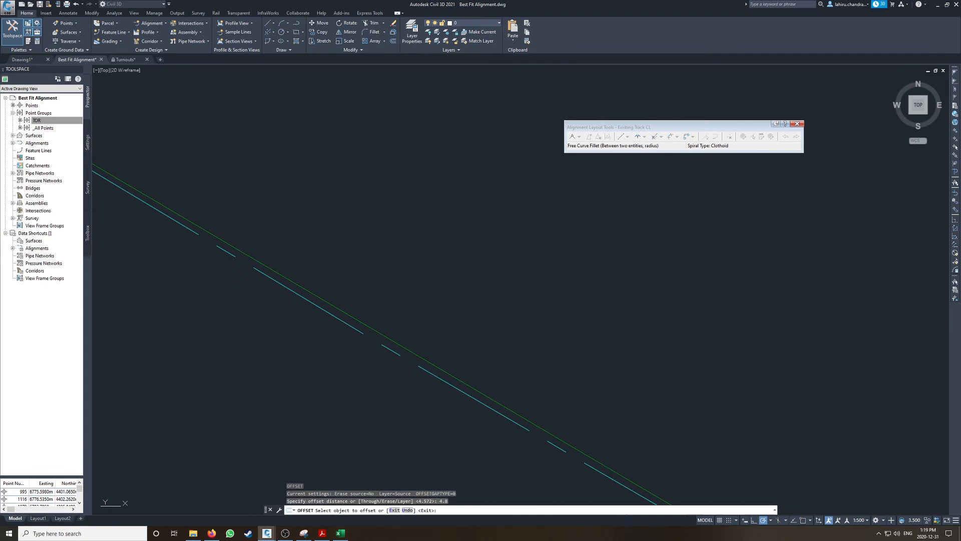
{"action": "left_click", "coordinate": [255, 260]}
{"action": "scroll", "coordinate": [256, 261], "scroll_direction": "down", "scroll_amount": 10}
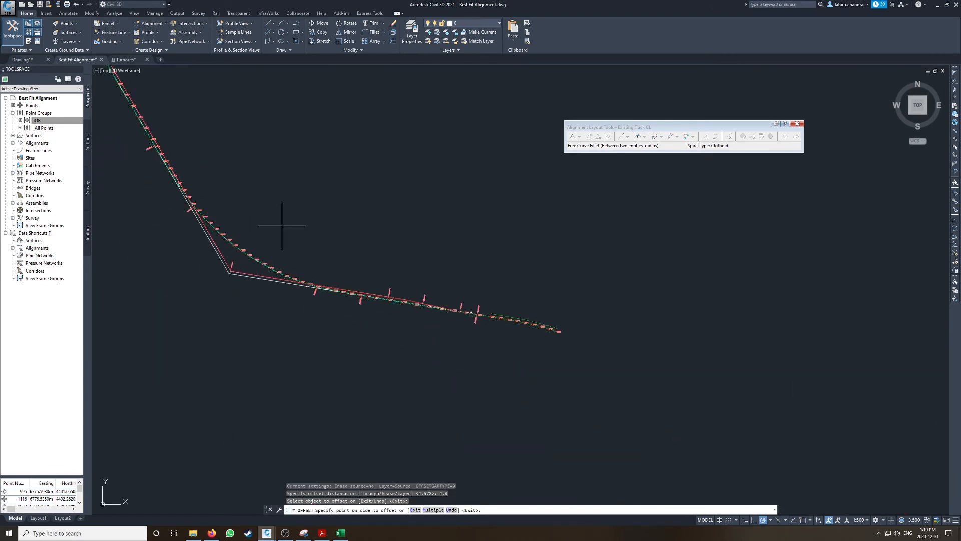
{"action": "left_click", "coordinate": [284, 220]}
{"action": "scroll", "coordinate": [246, 211], "scroll_direction": "up", "scroll_amount": 3}
{"action": "key", "text": "Escape"}
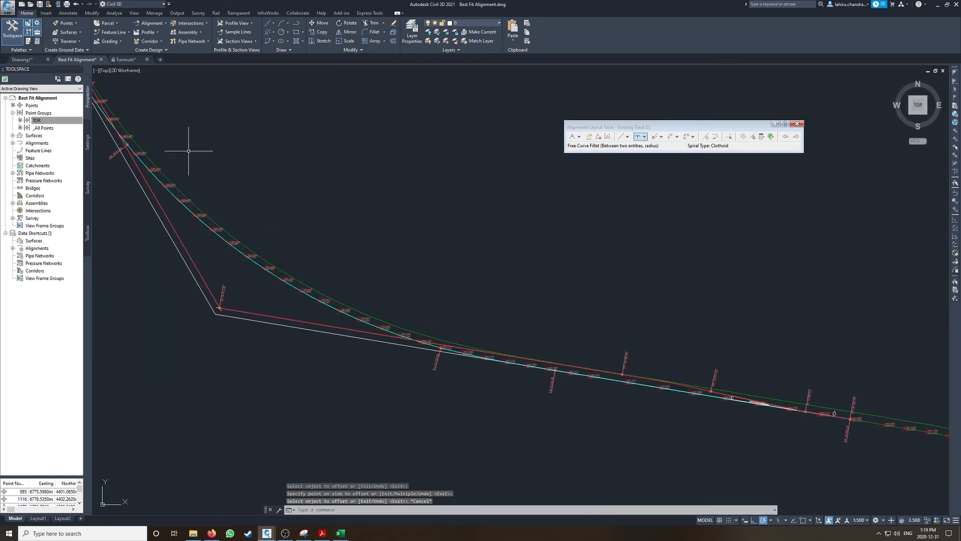
Draw a two-segment polyline boundary from the curve's CS end, out past the inside of the curve, and back to its SC end
{"action": "type", "text": "pl"}
{"action": "key", "text": "Return"}
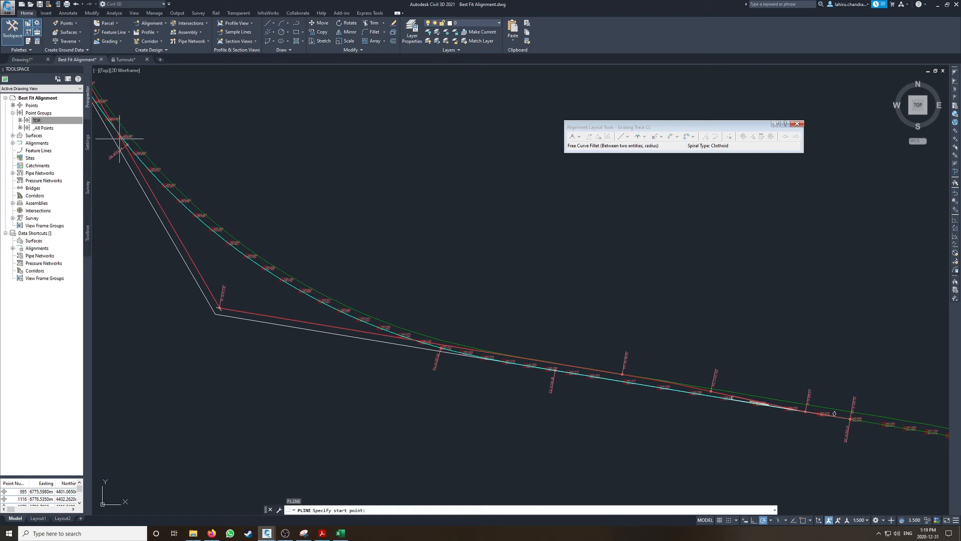
{"action": "left_click", "coordinate": [121, 138]}
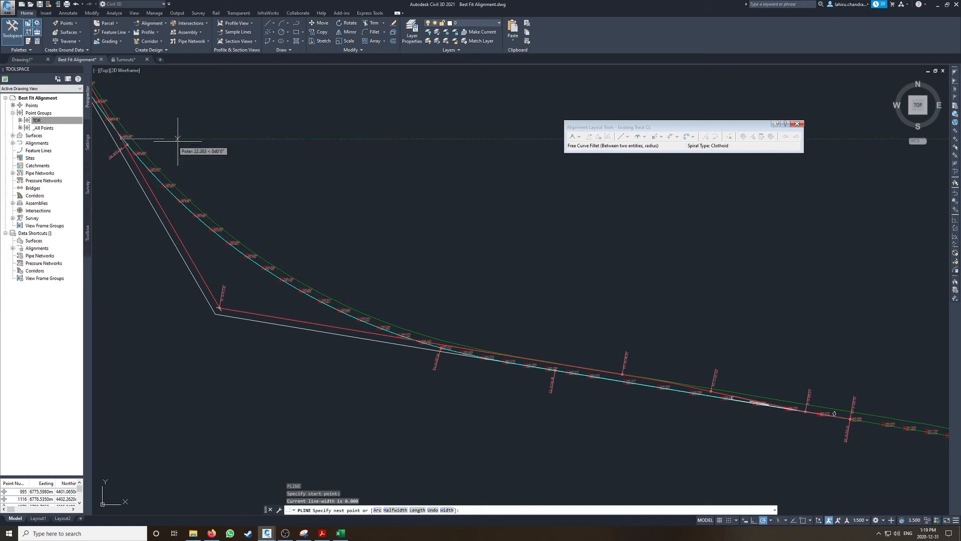
{"action": "left_click", "coordinate": [488, 134]}
{"action": "left_click", "coordinate": [451, 347]}
{"action": "key", "text": "Return"}
Trim the offset line outside both ends of the polyline boundary and delete the polyline
{"action": "left_click", "coordinate": [497, 197]}
{"action": "left_click", "coordinate": [458, 129]}
{"action": "type", "text": "tr"}
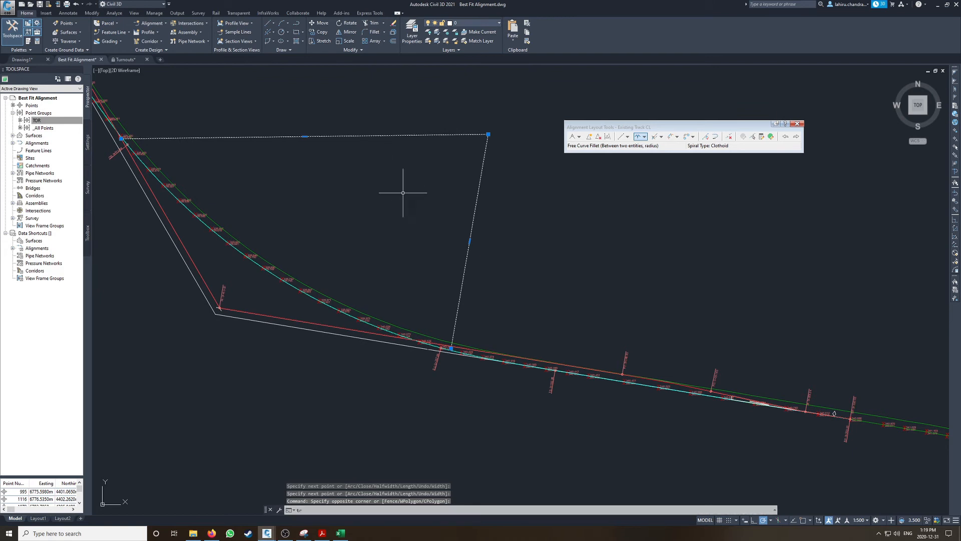
{"action": "key", "text": "Return"}
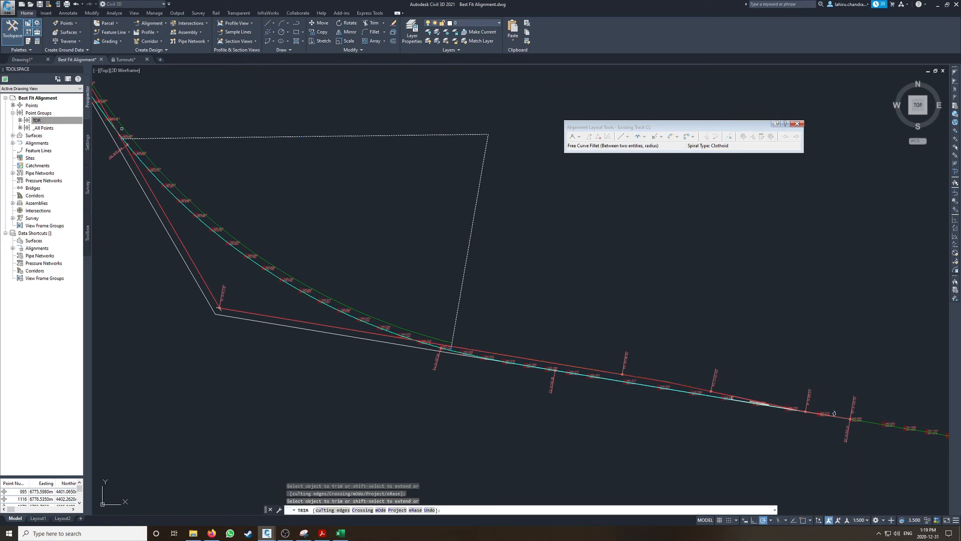
{"action": "left_click", "coordinate": [124, 129]}
{"action": "key", "text": "Return"}
{"action": "left_click", "coordinate": [492, 161]}
{"action": "left_click", "coordinate": [460, 124]}
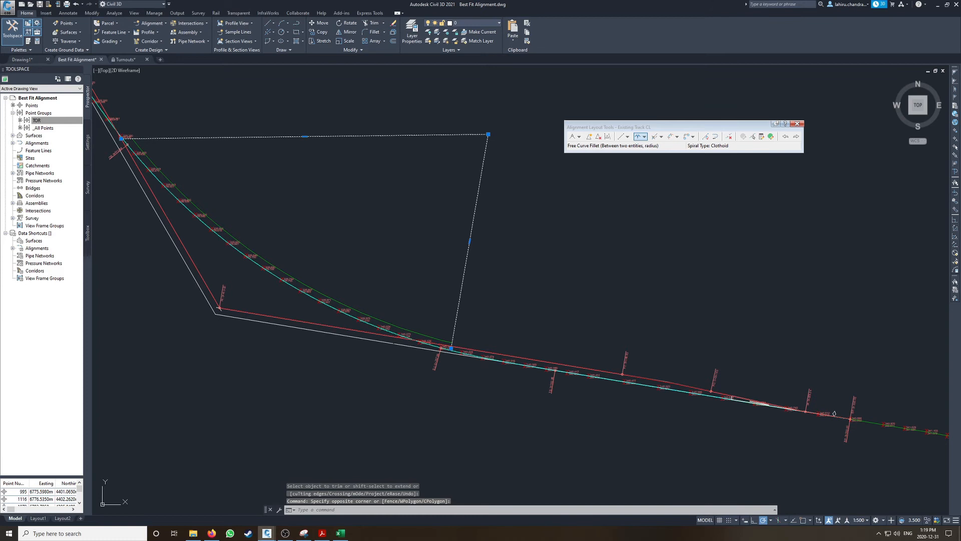
{"action": "key", "text": "Delete"}
{"action": "middle_click_drag", "start_coordinate": [178, 149], "coordinate": [294, 202]}
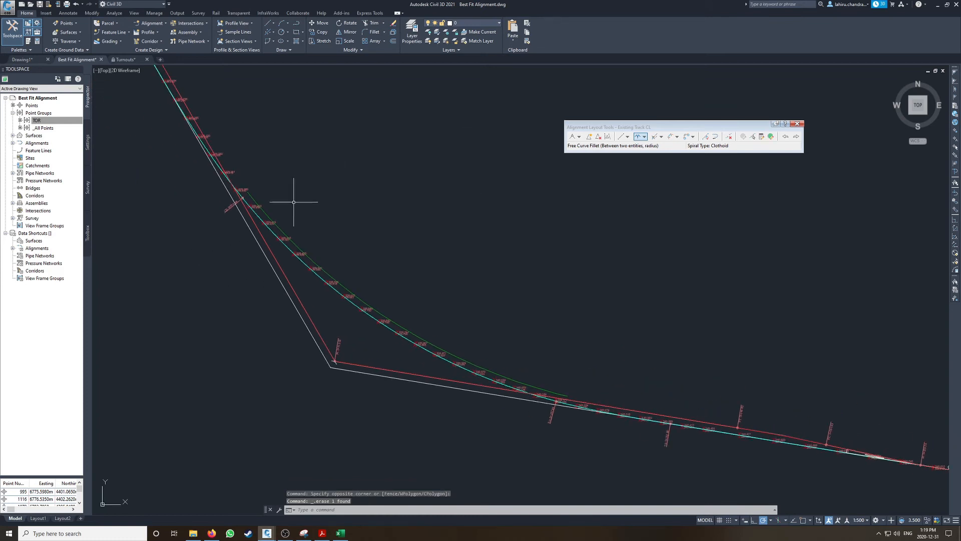
Examine the trimmed offset curve against the proposed siding tangent and the existing curve's SC point
{"action": "left_click", "coordinate": [293, 299]}
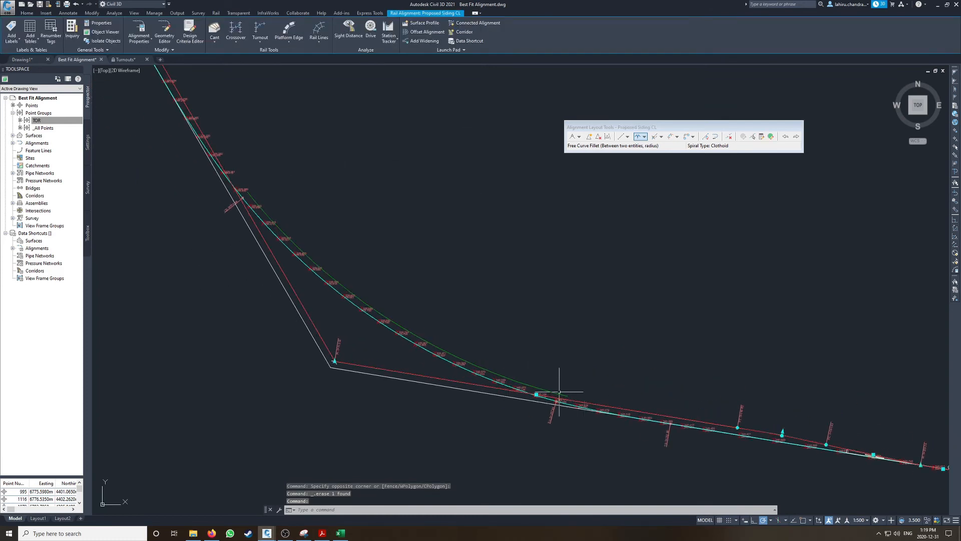
{"action": "scroll", "coordinate": [353, 286], "scroll_direction": "up", "scroll_amount": 5}
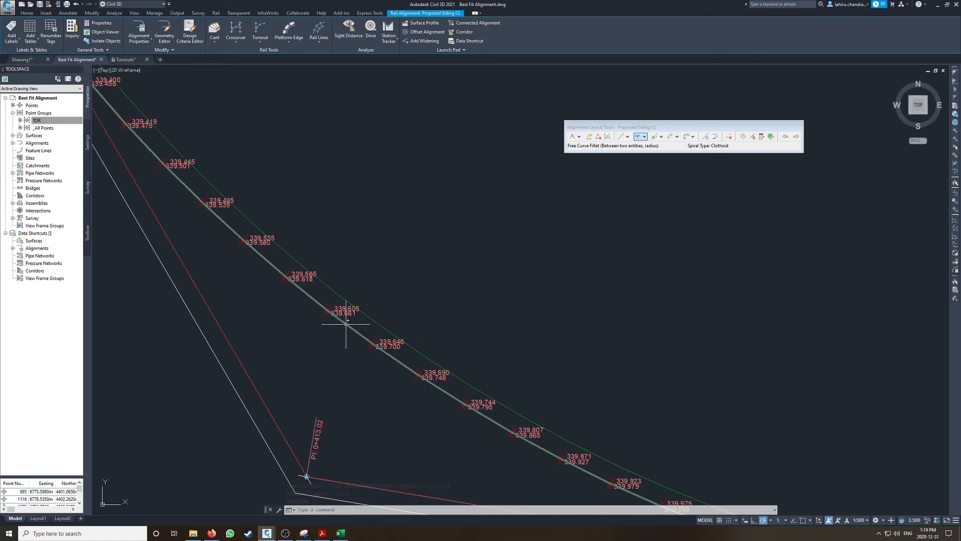
{"action": "scroll", "coordinate": [330, 309], "scroll_direction": "down", "scroll_amount": 5}
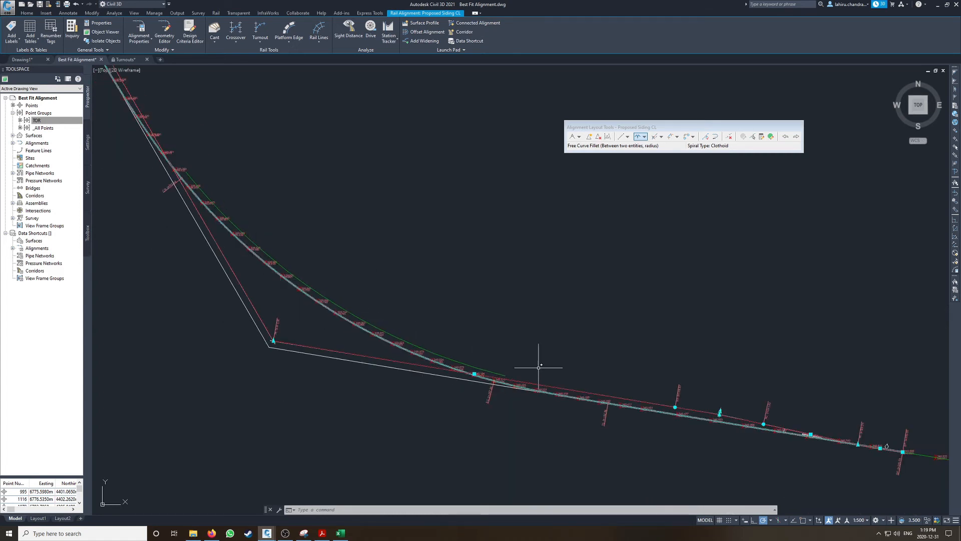
{"action": "scroll", "coordinate": [554, 386], "scroll_direction": "up", "scroll_amount": 3}
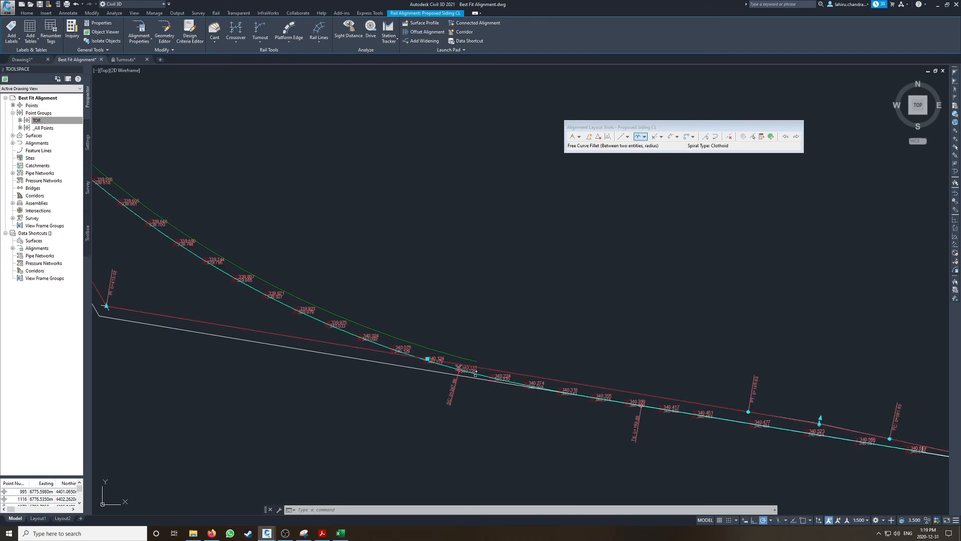
{"action": "key", "text": "Escape"}
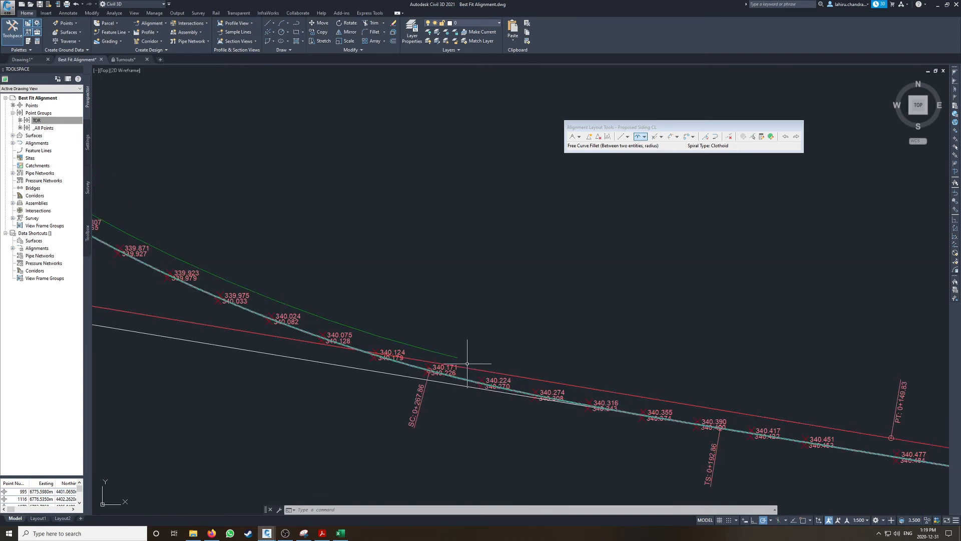
{"action": "scroll", "coordinate": [517, 372], "scroll_direction": "up", "scroll_amount": 2}
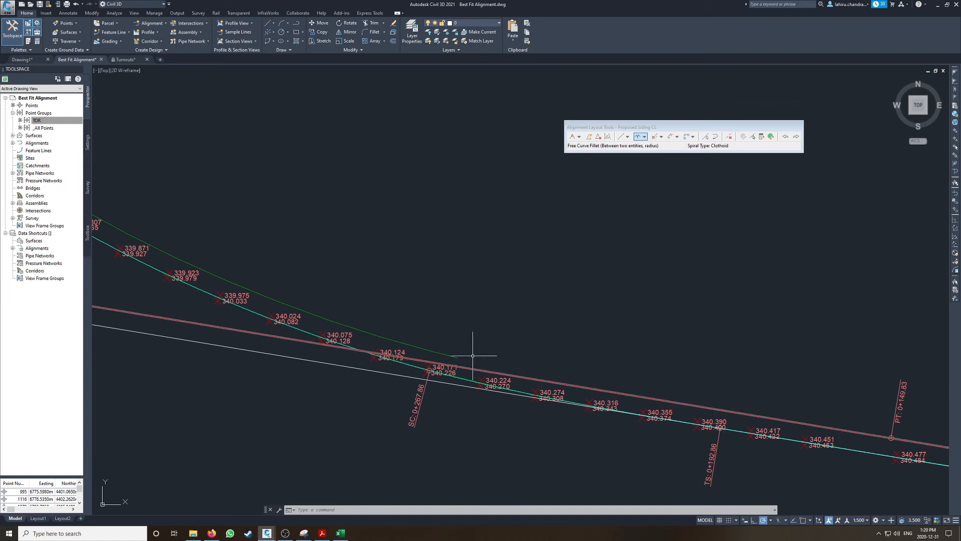
{"action": "key", "text": "Escape"}
{"action": "key", "text": "Escape"}
Draw a line from the existing track's CS point at 0+512.84 across to the offset curve
{"action": "scroll", "coordinate": [395, 317], "scroll_direction": "down", "scroll_amount": 5}
{"action": "middle_click_drag", "start_coordinate": [389, 314], "coordinate": [521, 372]}
{"action": "key", "text": "Escape"}
{"action": "scroll", "coordinate": [359, 269], "scroll_direction": "up", "scroll_amount": 4}
{"action": "scroll", "coordinate": [332, 252], "scroll_direction": "up", "scroll_amount": 6}
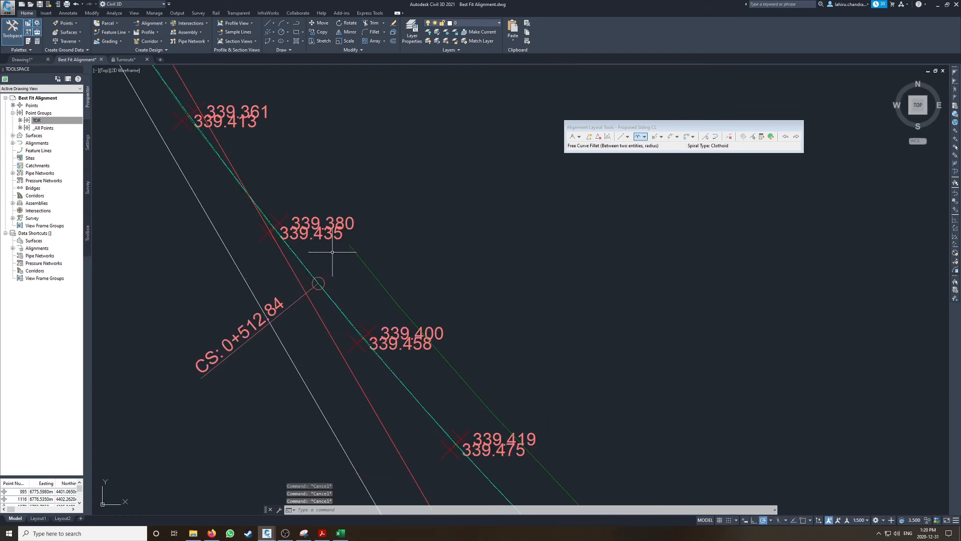
{"action": "type", "text": "l"}
{"action": "key", "text": "Return"}
{"action": "scroll", "coordinate": [318, 281], "scroll_direction": "up", "scroll_amount": 2}
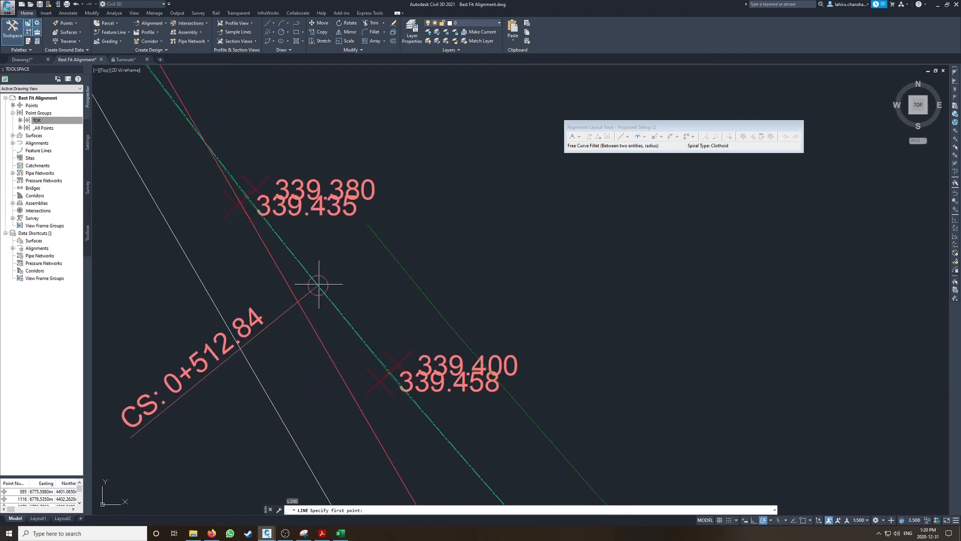
{"action": "left_click", "coordinate": [318, 284]}
{"action": "left_click", "coordinate": [382, 238]}
{"action": "key", "text": "Escape"}
Trim the offset curve beyond the line at the CS point and delete that line
{"action": "left_click", "coordinate": [378, 256]}
{"action": "left_click", "coordinate": [355, 239]}
{"action": "type", "text": "tr"}
{"action": "key", "text": "Return"}
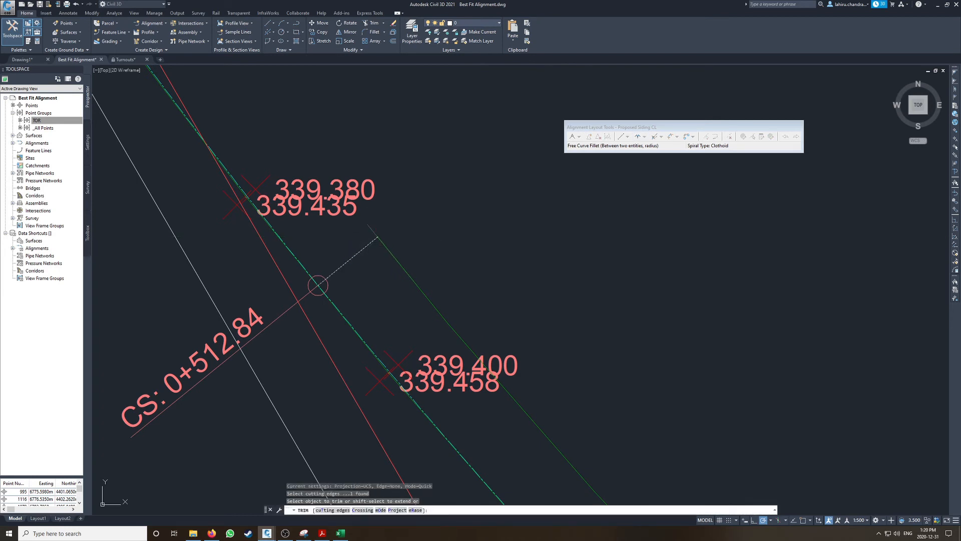
{"action": "left_click", "coordinate": [371, 230]}
{"action": "key", "text": "Escape"}
{"action": "left_click", "coordinate": [372, 252]}
{"action": "left_click", "coordinate": [360, 242]}
{"action": "key", "text": "Delete"}
Draw a line from the endpoint at the existing track's SC point at 0+267.86 perpendicular to the offset curve
{"action": "scroll", "coordinate": [443, 251], "scroll_direction": "down", "scroll_amount": 8}
{"action": "middle_click_drag", "start_coordinate": [532, 294], "coordinate": [298, 181]}
{"action": "middle_click_drag", "start_coordinate": [698, 394], "coordinate": [520, 294]}
{"action": "scroll", "coordinate": [537, 357], "scroll_direction": "up", "scroll_amount": 6}
{"action": "type", "text": "l"}
{"action": "key", "text": "Return"}
{"action": "scroll", "coordinate": [426, 405], "scroll_direction": "up", "scroll_amount": 2}
{"action": "scroll", "coordinate": [426, 407], "scroll_direction": "up", "scroll_amount": 2}
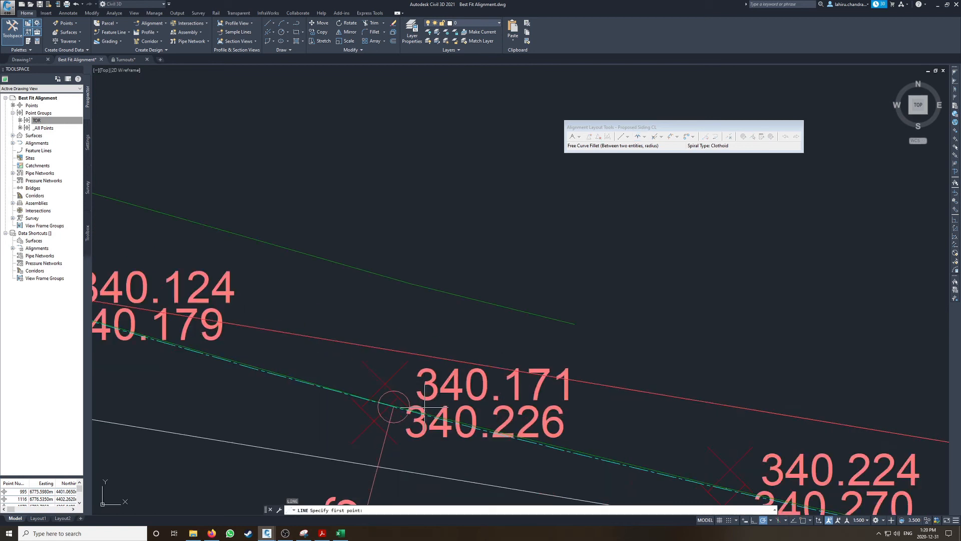
{"action": "right_click", "coordinate": [399, 402], "text": "shift"}
{"action": "key", "text": "e"}
{"action": "left_click", "coordinate": [394, 407]}
{"action": "right_click", "coordinate": [420, 311], "text": "shift"}
{"action": "key", "text": "p"}
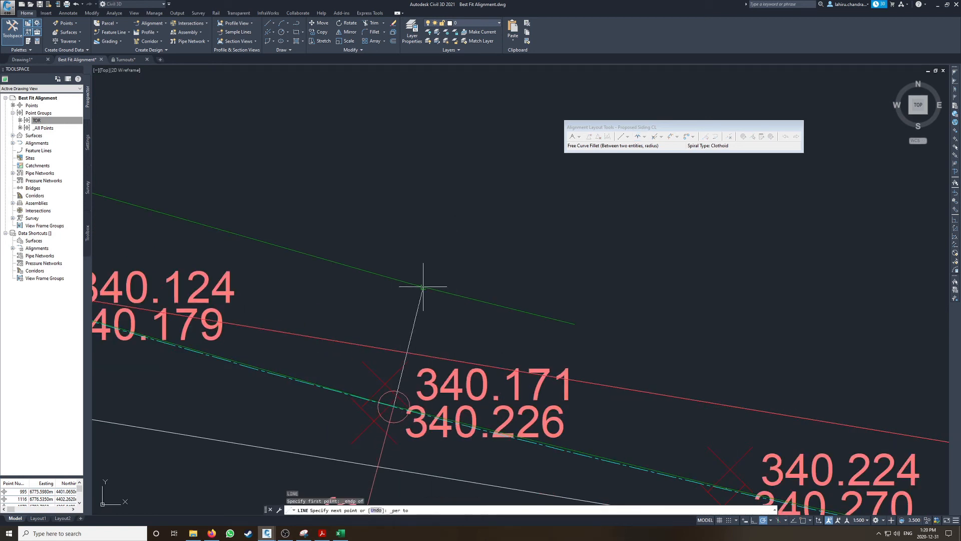
{"action": "left_click", "coordinate": [423, 287]}
{"action": "key", "text": "Escape"}
Trim the offset curve beyond the perpendicular line at the SC point and delete that line
{"action": "left_click", "coordinate": [427, 305]}
{"action": "left_click", "coordinate": [411, 293]}
{"action": "type", "text": "tr"}
{"action": "key", "text": "Return"}
{"action": "left_click", "coordinate": [448, 284]}
{"action": "left_click", "coordinate": [445, 307]}
{"action": "key", "text": "Escape"}
{"action": "left_click", "coordinate": [439, 307]}
{"action": "left_click", "coordinate": [404, 297]}
{"action": "key", "text": "Delete"}
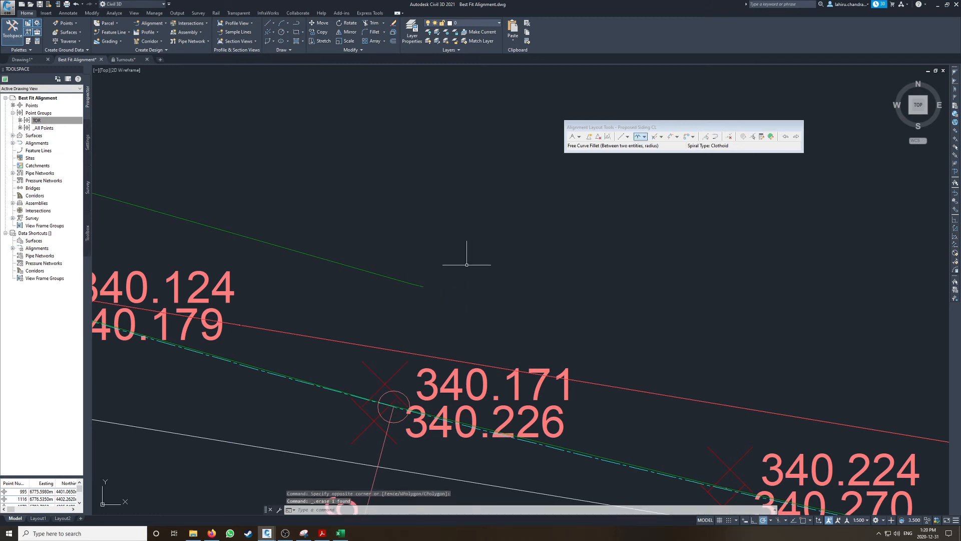
{"action": "scroll", "coordinate": [466, 265], "scroll_direction": "down", "scroll_amount": 8}
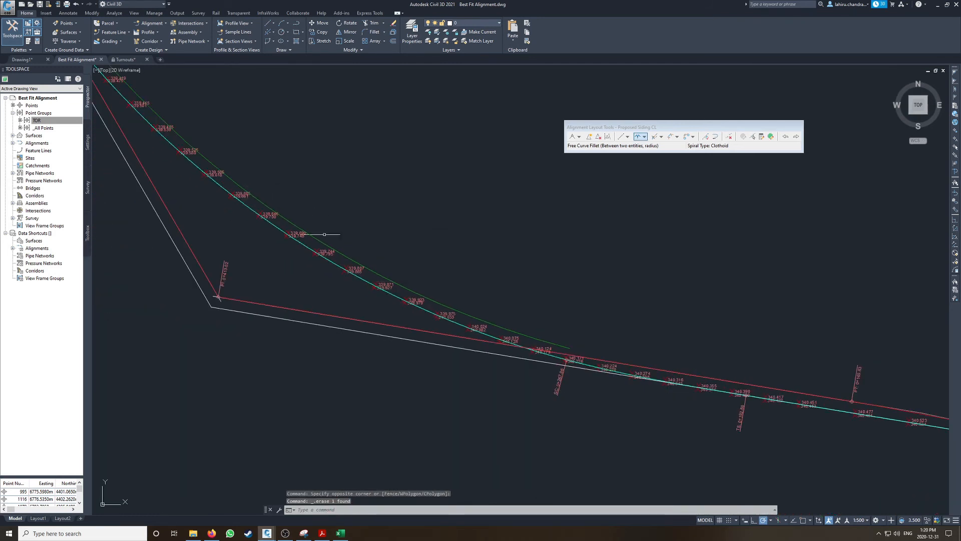
{"action": "scroll", "coordinate": [324, 234], "scroll_direction": "down", "scroll_amount": 3}
{"action": "scroll", "coordinate": [426, 287], "scroll_direction": "up", "scroll_amount": 3}
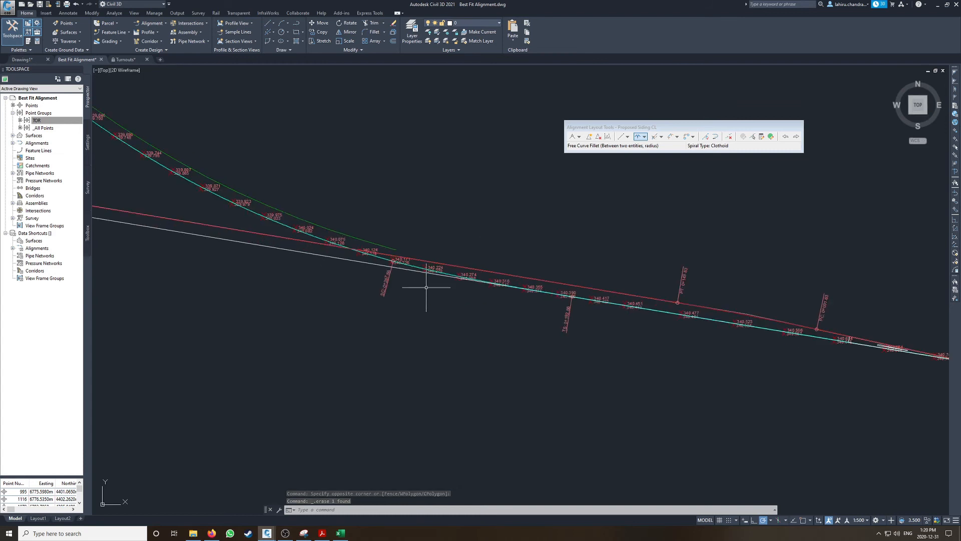
{"action": "type", "text": "DI"}
{"action": "key", "text": "Return"}
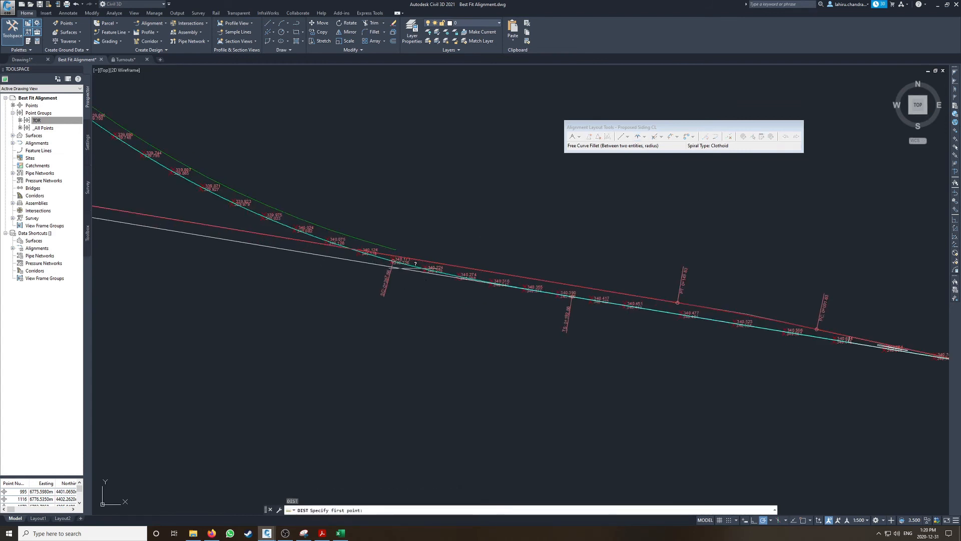
{"action": "key", "text": "Escape"}
Check the first spiral's length in the Existing Track CL alignment's entity grid, then close the grid
{"action": "left_click", "coordinate": [314, 237]}
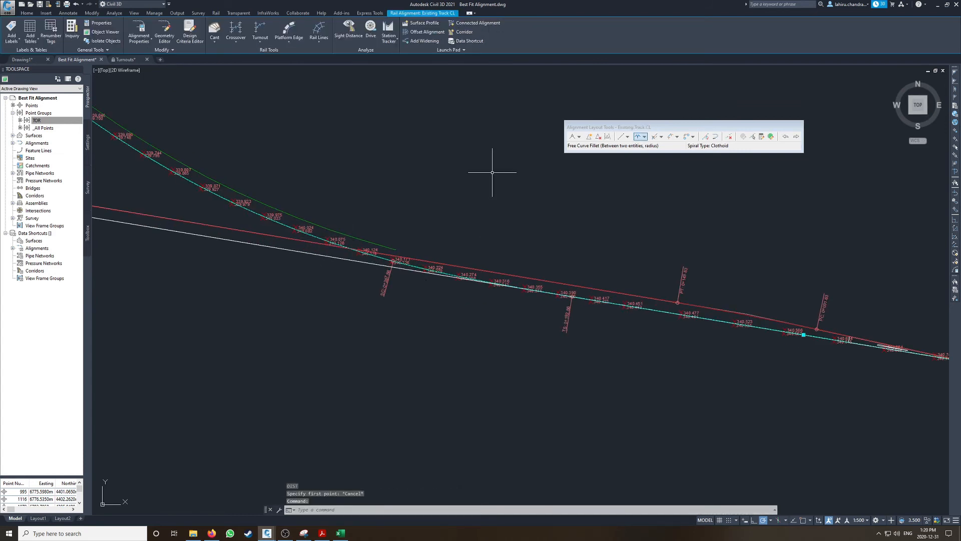
{"action": "left_click", "coordinate": [771, 137]}
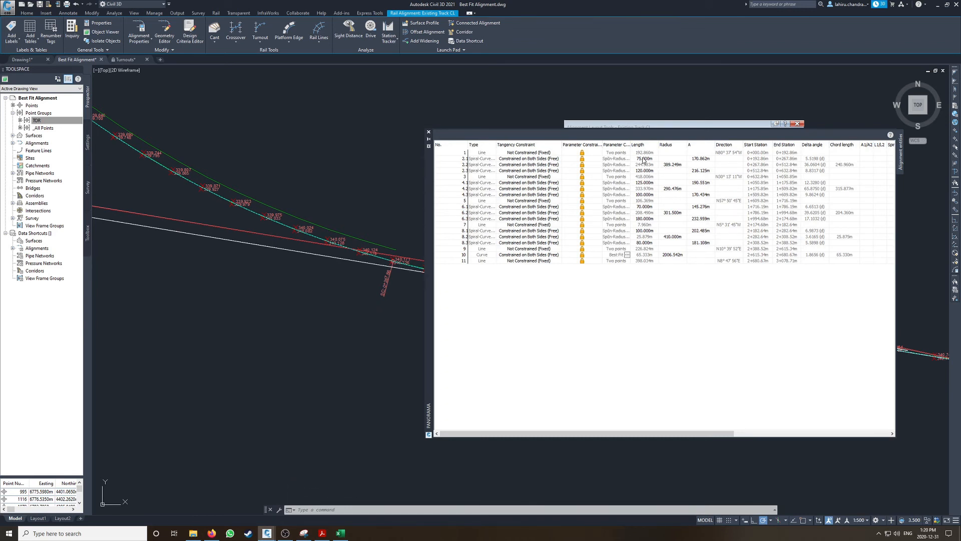
{"action": "left_click", "coordinate": [428, 131]}
Switch to the Curve Radius workbook in Excel, calculate the radius for 4 degrees 30 minutes on the Calculat R sheet, and return to Civil 3D
{"action": "left_click", "coordinate": [342, 534]}
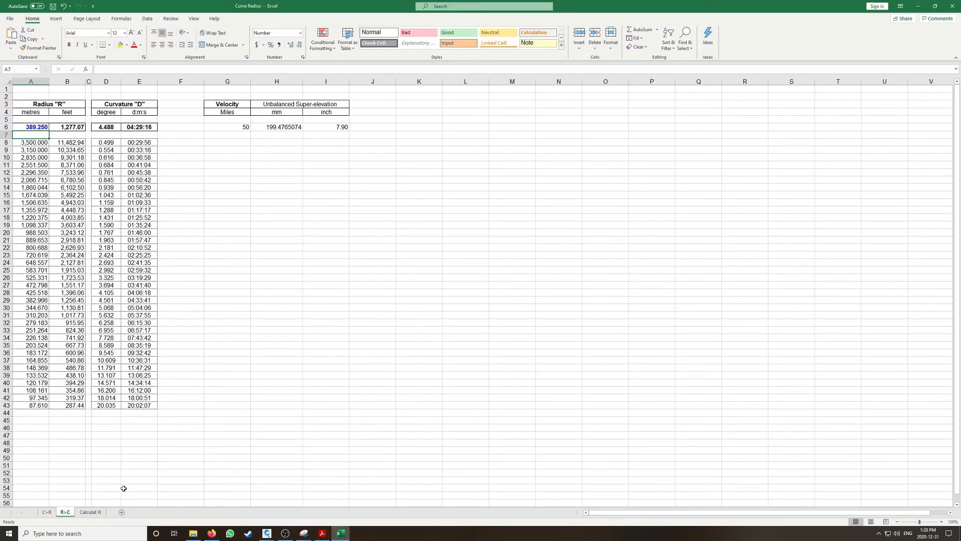
{"action": "left_click", "coordinate": [89, 512]}
{"action": "left_click", "coordinate": [71, 107]}
{"action": "key", "text": "Return"}
{"action": "type", "text": "30"}
{"action": "key", "text": "Return"}
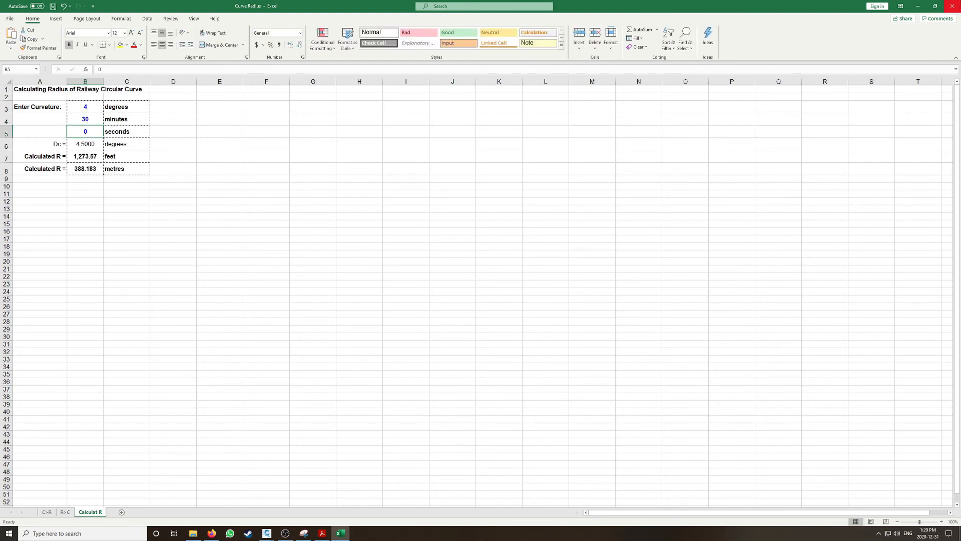
{"action": "left_click", "coordinate": [919, 6]}
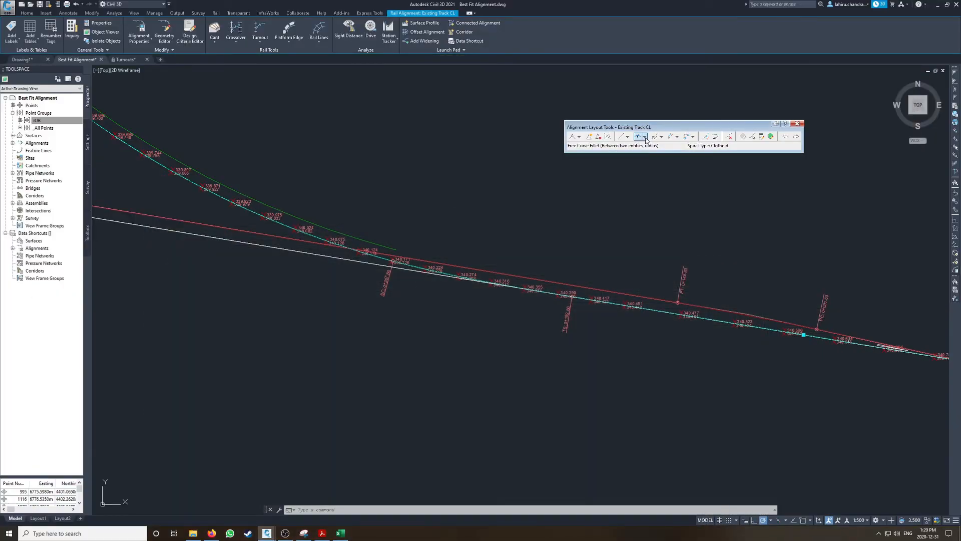
{"action": "left_click", "coordinate": [673, 136]}
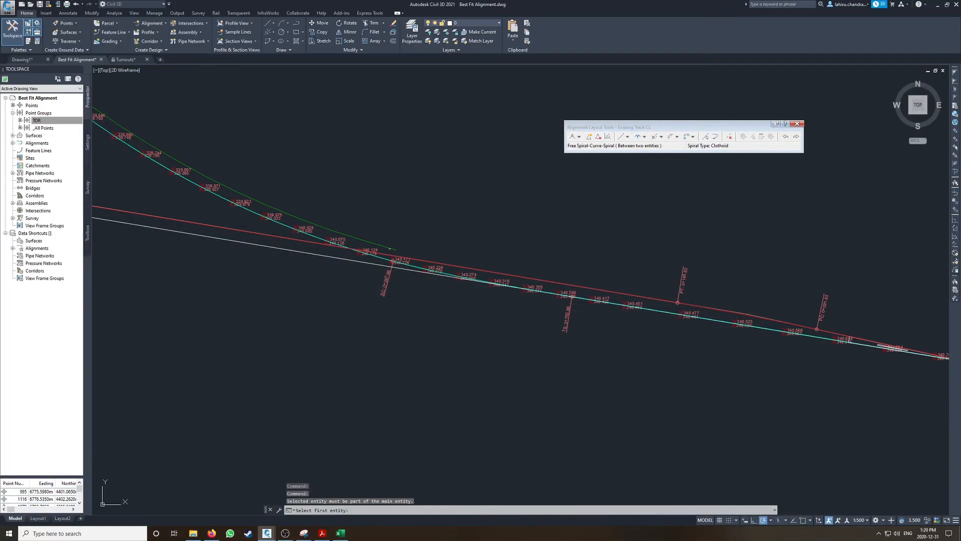
{"action": "left_click", "coordinate": [419, 260]}
{"action": "scroll", "coordinate": [419, 259], "scroll_direction": "down", "scroll_amount": 3}
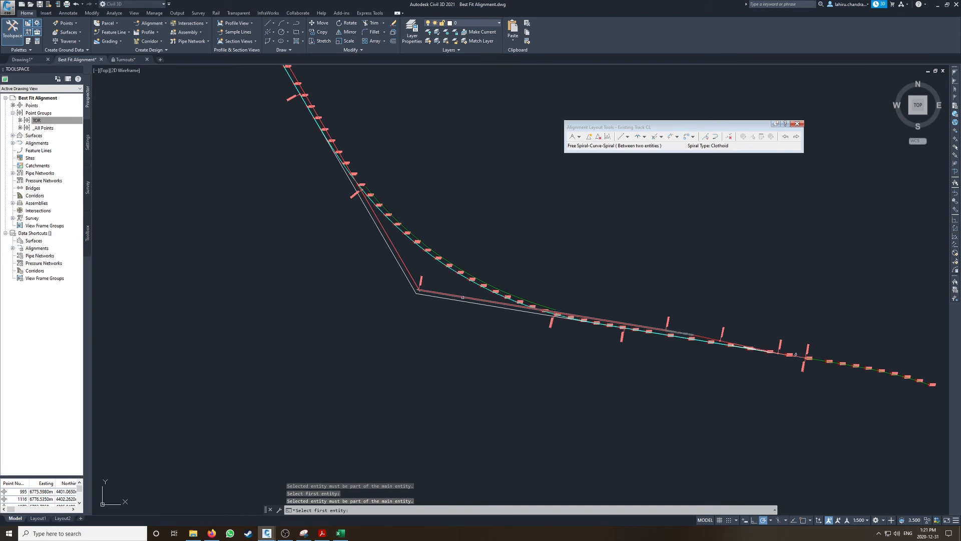
{"action": "scroll", "coordinate": [797, 354], "scroll_direction": "up", "scroll_amount": 4}
{"action": "key", "text": "Escape"}
Create a free spiral-curve-spiral between the two Proposed Siding tangents with a radius of 388.183 m, rechecking the radius in the Excel workbook
{"action": "left_click", "coordinate": [294, 239]}
{"action": "scroll", "coordinate": [251, 230], "scroll_direction": "down", "scroll_amount": 4}
{"action": "middle_click_drag", "start_coordinate": [251, 229], "coordinate": [523, 305]}
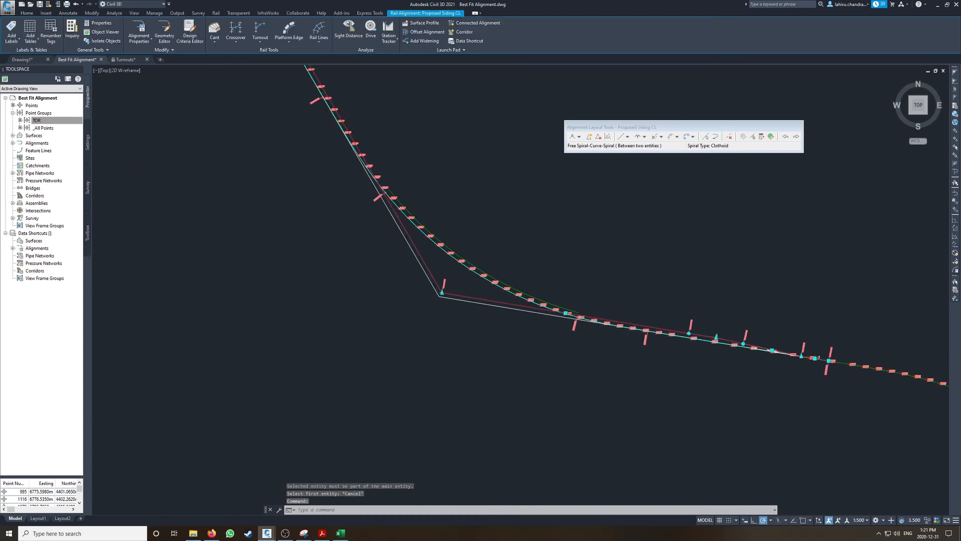
{"action": "left_click", "coordinate": [670, 136]}
{"action": "left_click", "coordinate": [461, 297]}
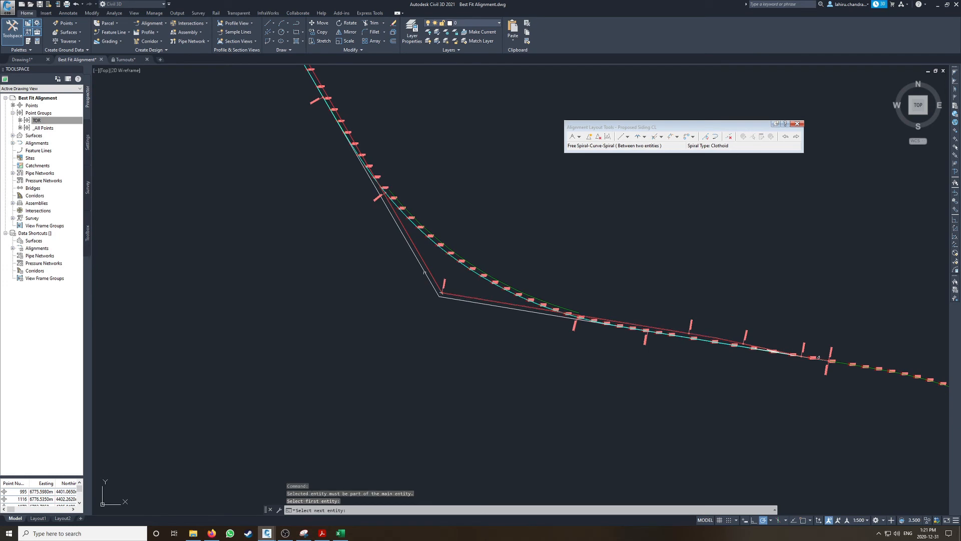
{"action": "left_click", "coordinate": [427, 266]}
{"action": "key", "text": "Return"}
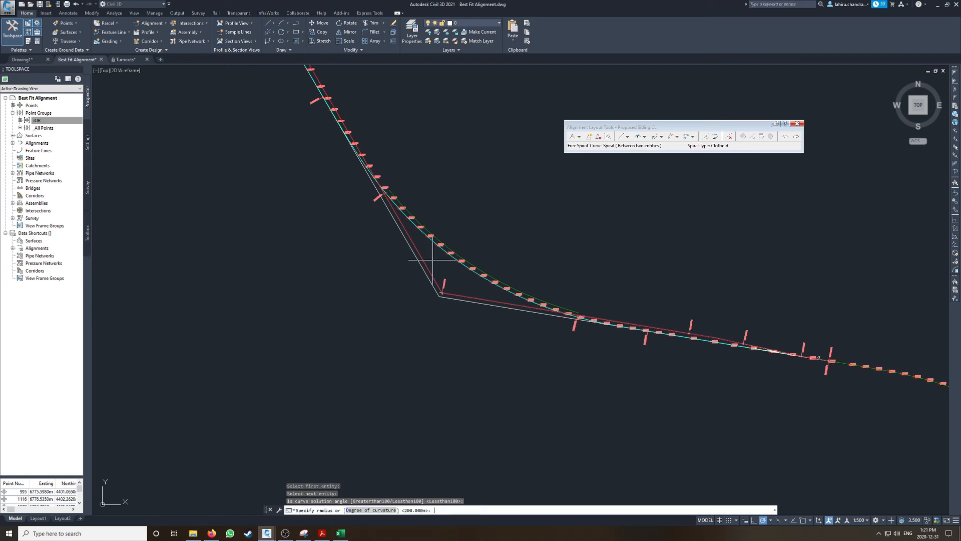
{"action": "type", "text": "388"}
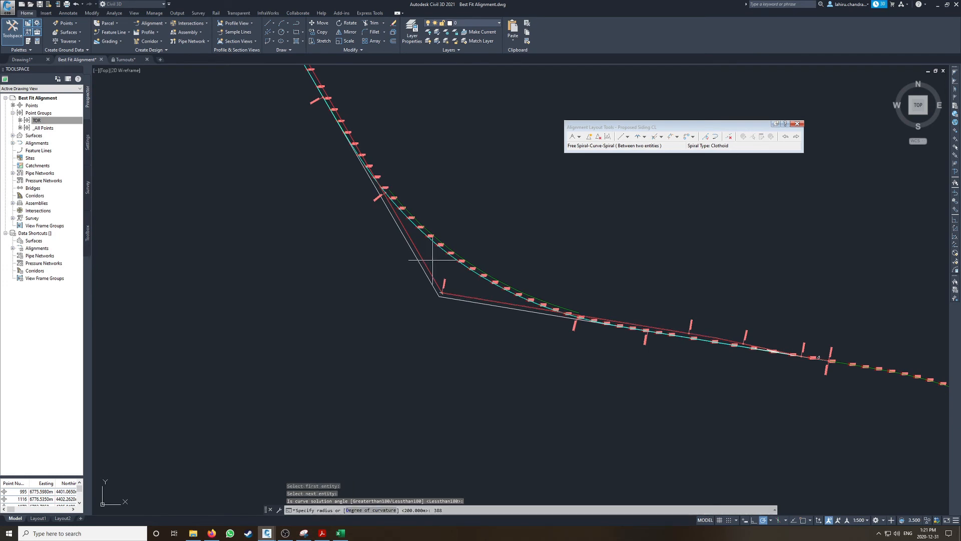
{"action": "left_click", "coordinate": [342, 535]}
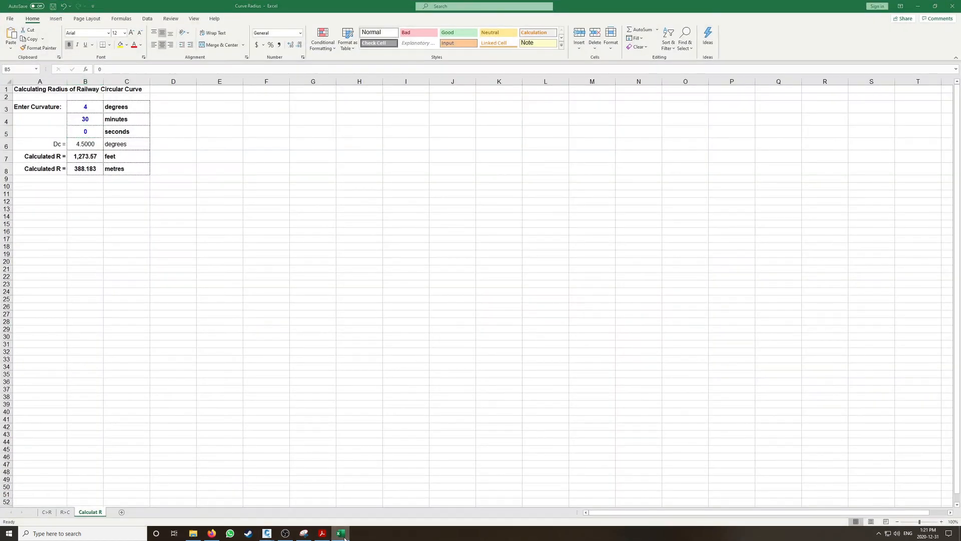
{"action": "left_click", "coordinate": [342, 535]}
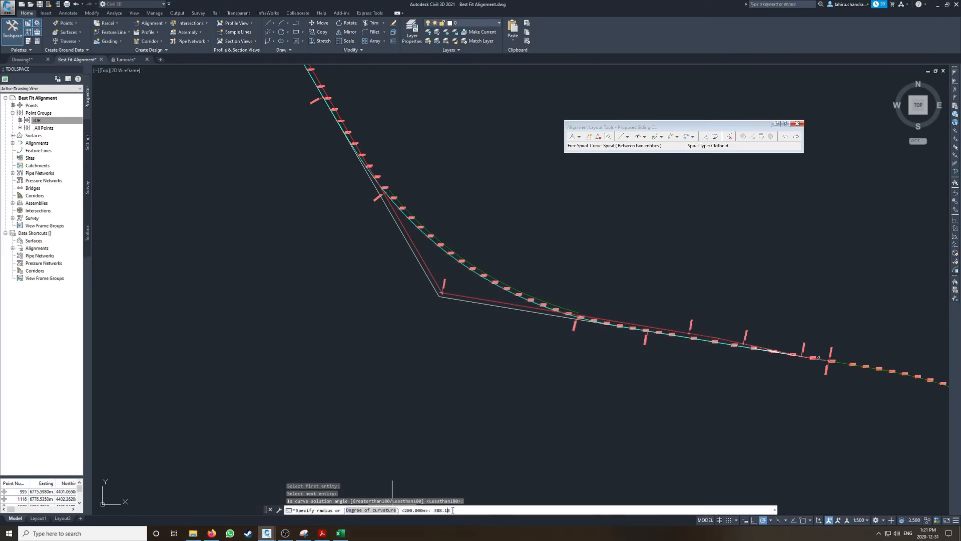
{"action": "type", "text": ".183"}
{"action": "key", "text": "Return"}
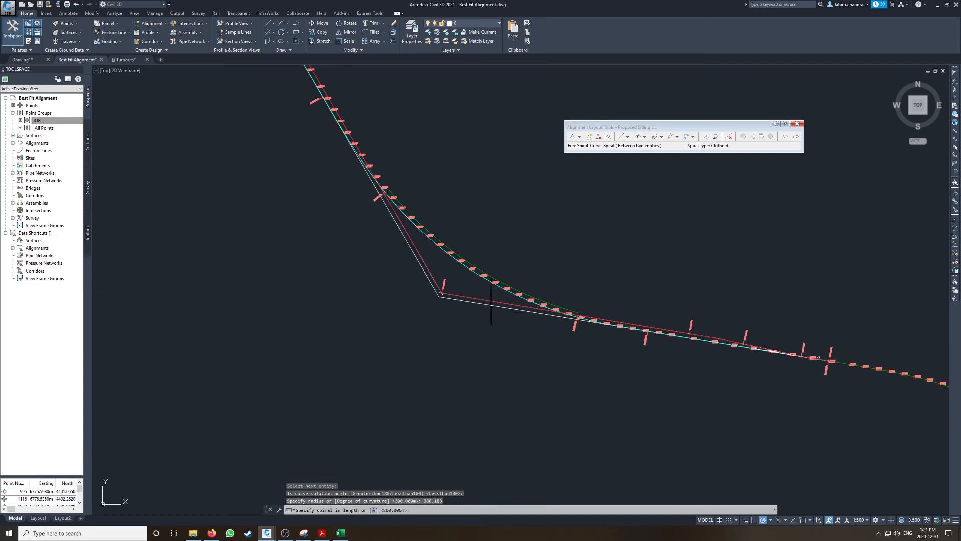
Set both the spiral in and spiral out lengths to 50 m and finish the spiral-curve-spiral
{"action": "scroll", "coordinate": [566, 308], "scroll_direction": "up", "scroll_amount": 2}
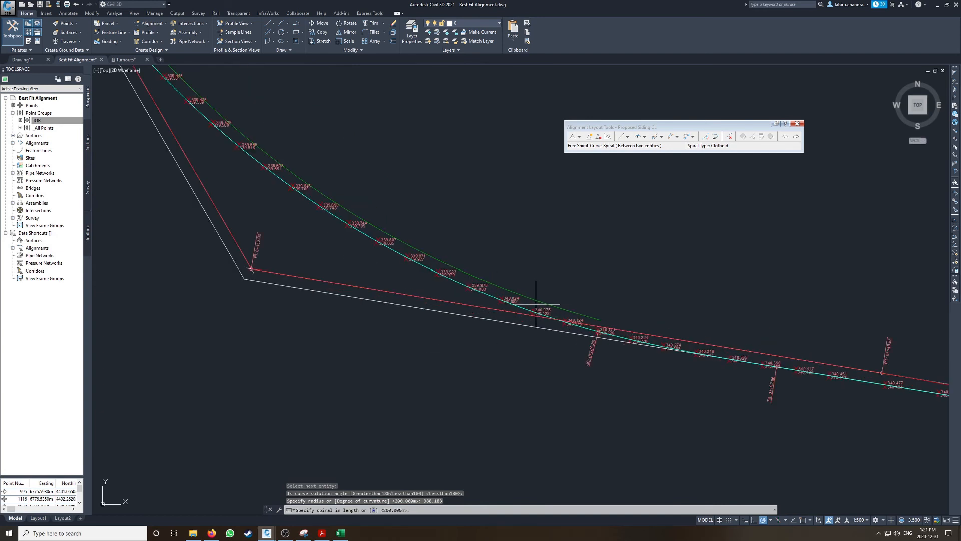
{"action": "type", "text": "50"}
{"action": "key", "text": "Return"}
{"action": "key", "text": "Return"}
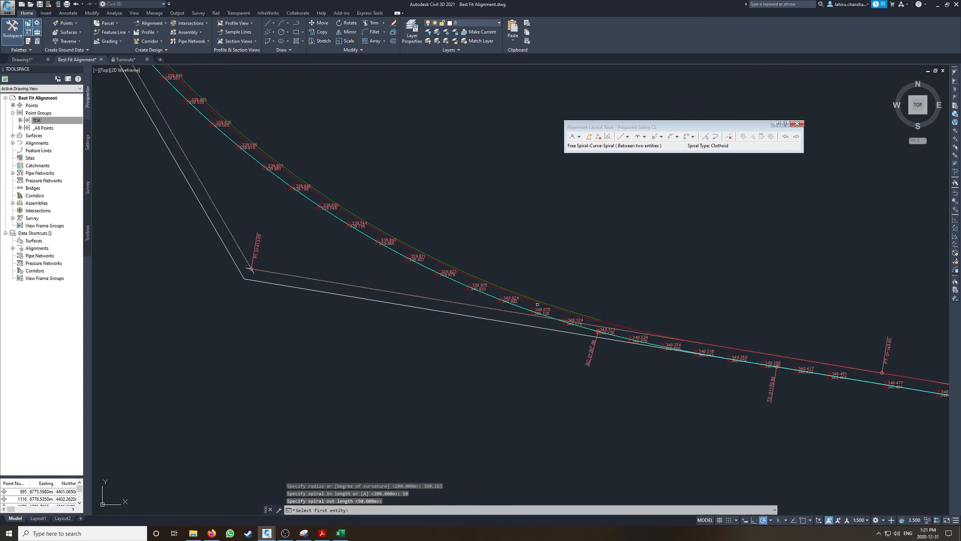
{"action": "key", "text": "Return"}
Capture the Existing Track CL alignment's entity grid in Snipping Tool as a reference, then minimize the snip and close the grid
{"action": "left_click", "coordinate": [456, 282]}
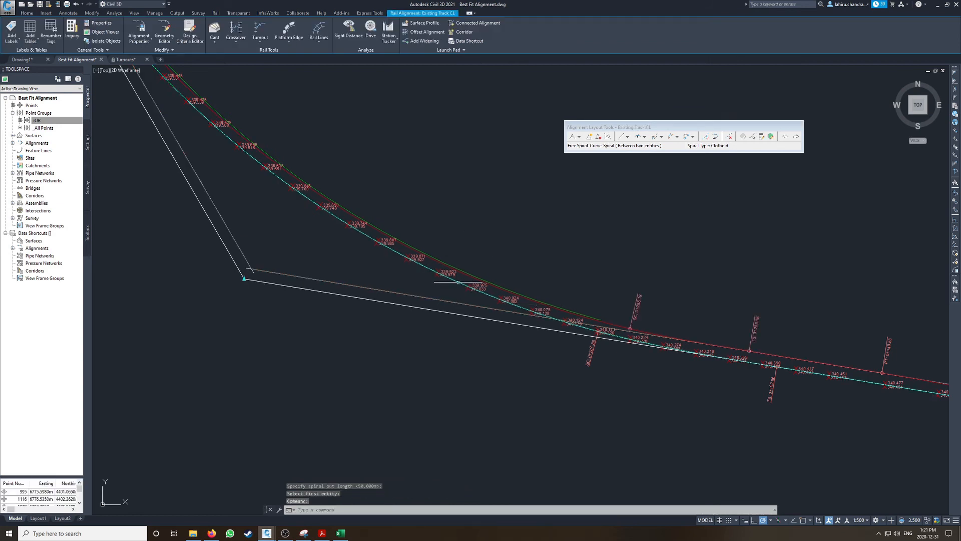
{"action": "left_click", "coordinate": [771, 136]}
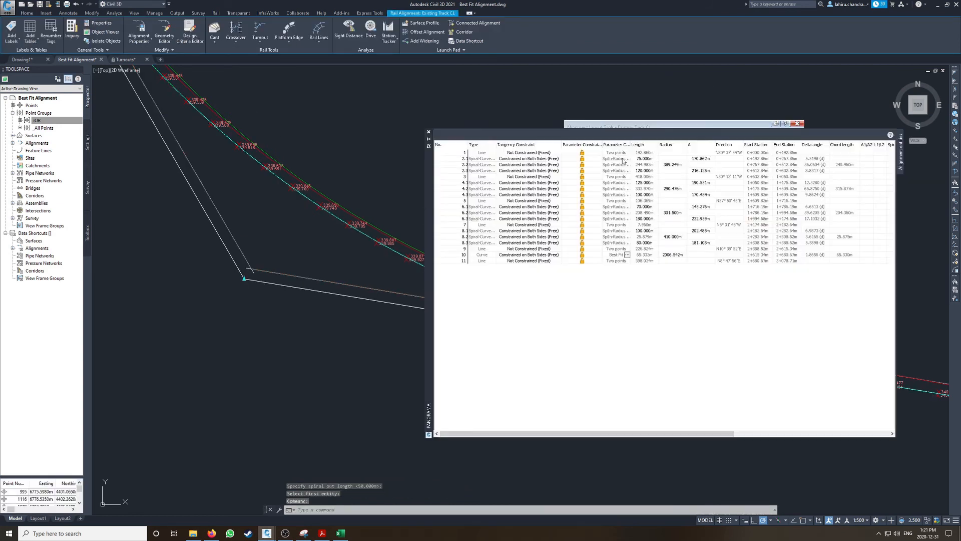
{"action": "left_click", "coordinate": [303, 534]}
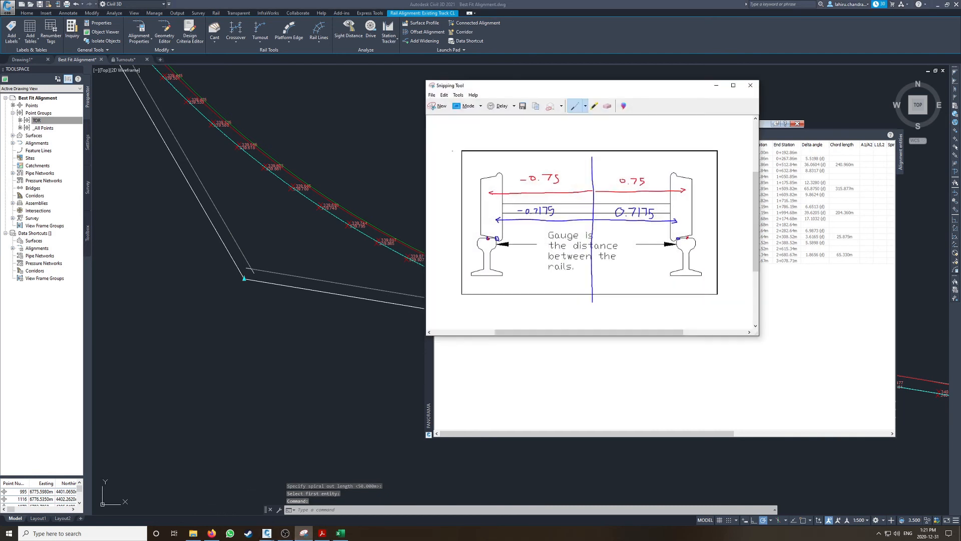
{"action": "left_click", "coordinate": [438, 107]}
{"action": "left_click_drag", "start_coordinate": [425, 128], "coordinate": [900, 279]}
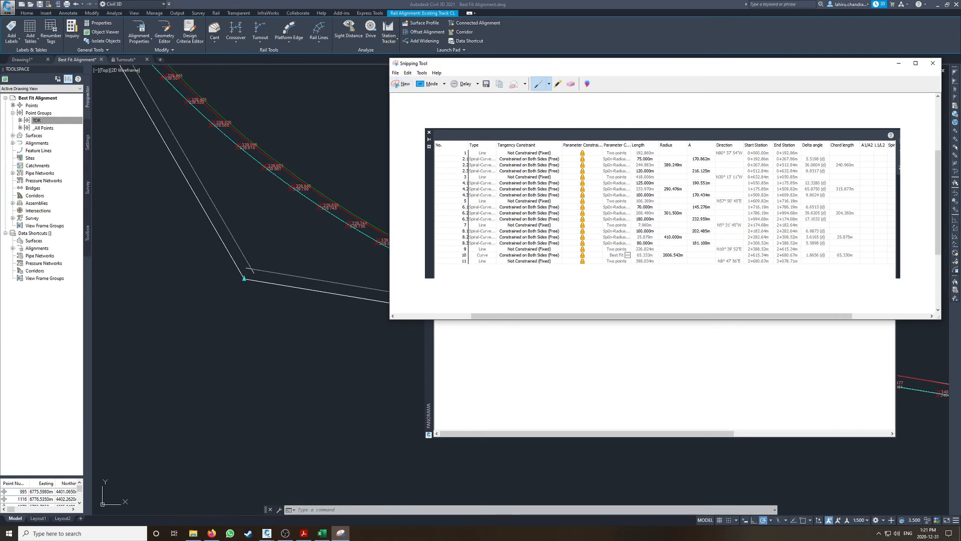
{"action": "left_click", "coordinate": [905, 64]}
{"action": "left_click", "coordinate": [428, 131]}
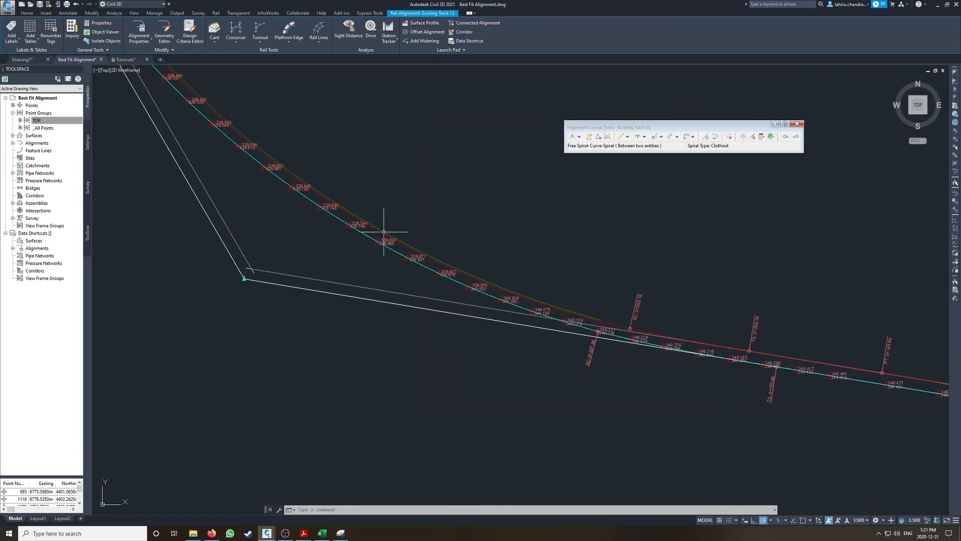
Set the spiral in length of the Proposed Siding alignment's spiral-curve-spiral to 75 m in its entity grid
{"action": "key", "text": "Escape"}
{"action": "left_click", "coordinate": [381, 232]}
{"action": "left_click", "coordinate": [761, 137]}
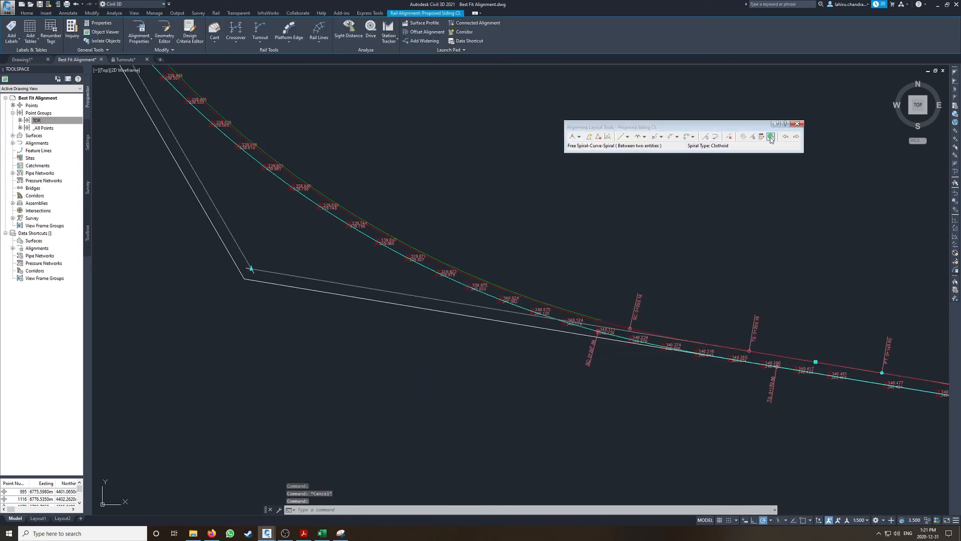
{"action": "left_click", "coordinate": [646, 179]}
{"action": "left_click", "coordinate": [646, 179]}
{"action": "type", "text": "75"}
{"action": "key", "text": "Return"}
Consult the captured Existing Track CL grid, set the Proposed Siding's spiral out length to 120 m, and close the entity grid
{"action": "left_click", "coordinate": [339, 534]}
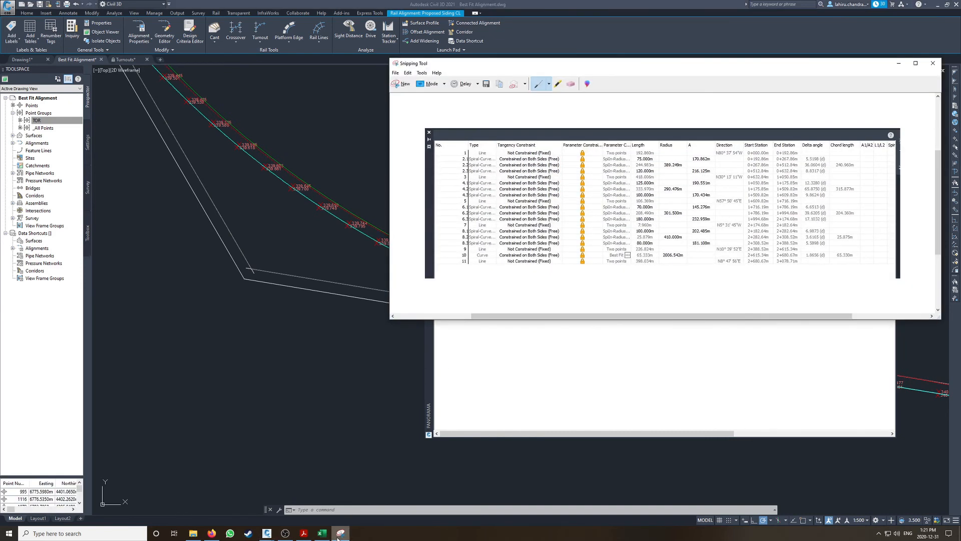
{"action": "left_click", "coordinate": [340, 535]}
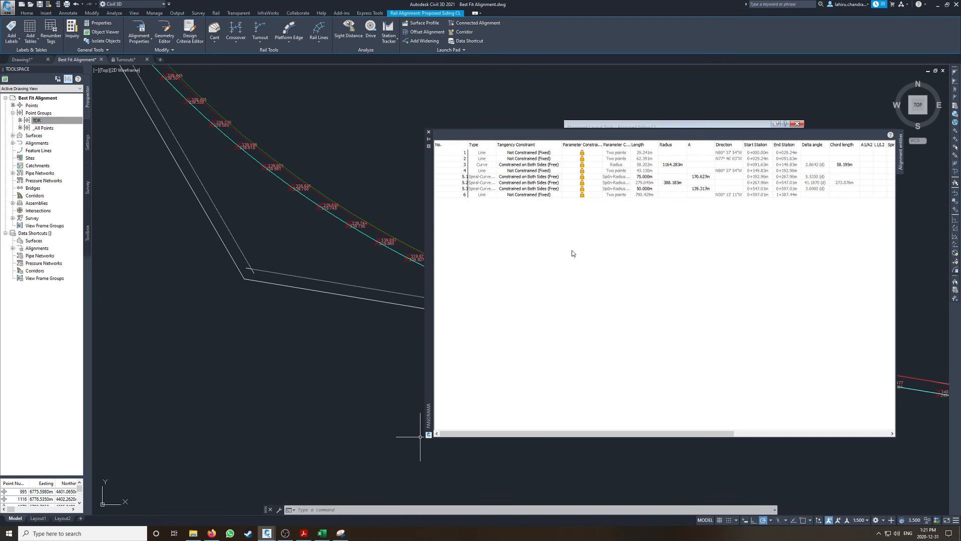
{"action": "left_click", "coordinate": [650, 177]}
{"action": "left_click", "coordinate": [644, 188]}
{"action": "left_click", "coordinate": [644, 188]}
{"action": "type", "text": "1"}
{"action": "key", "text": "Return"}
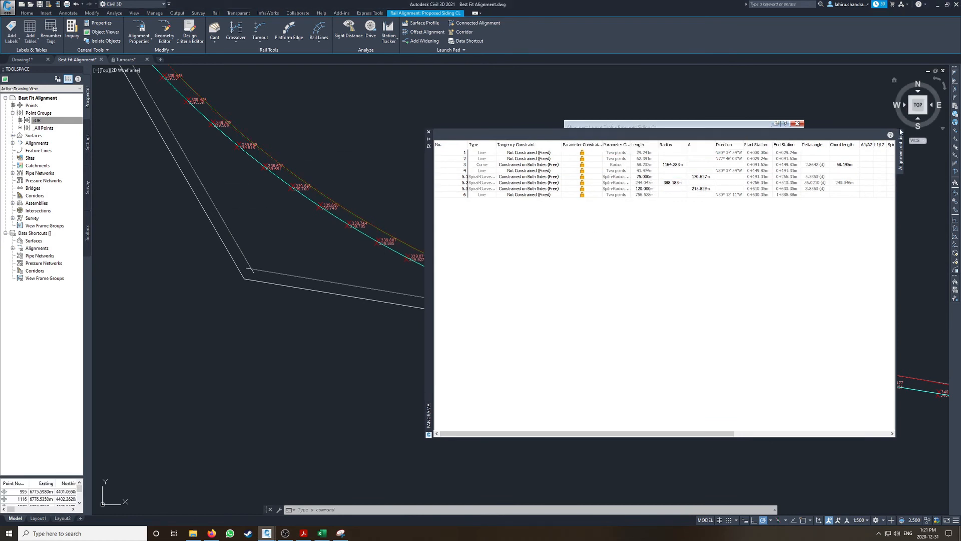
{"action": "left_click", "coordinate": [429, 132]}
Select the offset curve and examine how closely the proposed siding follows it near the SC point
{"action": "scroll", "coordinate": [430, 225], "scroll_direction": "up", "scroll_amount": 6}
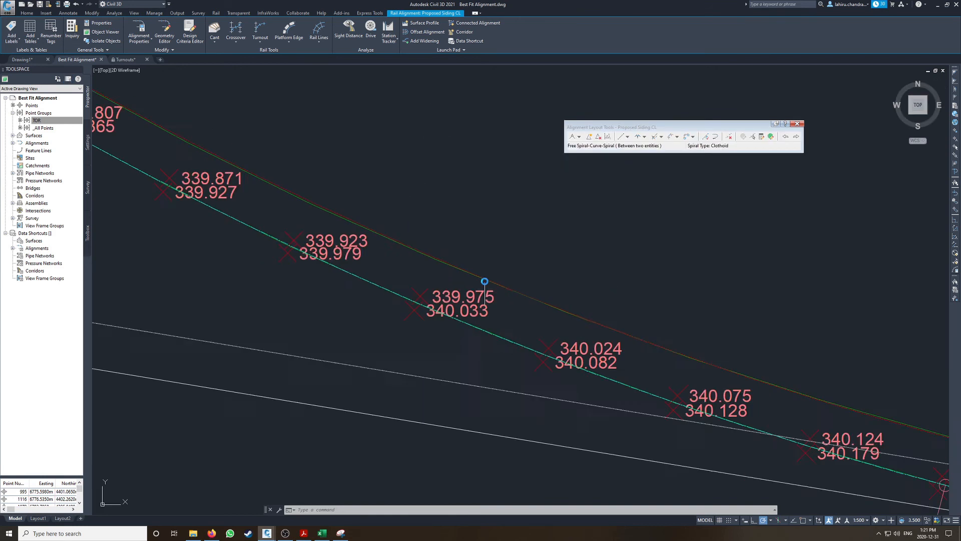
{"action": "middle_click_drag", "start_coordinate": [644, 333], "coordinate": [397, 275]}
{"action": "scroll", "coordinate": [398, 275], "scroll_direction": "up", "scroll_amount": 5}
{"action": "key", "text": "Escape"}
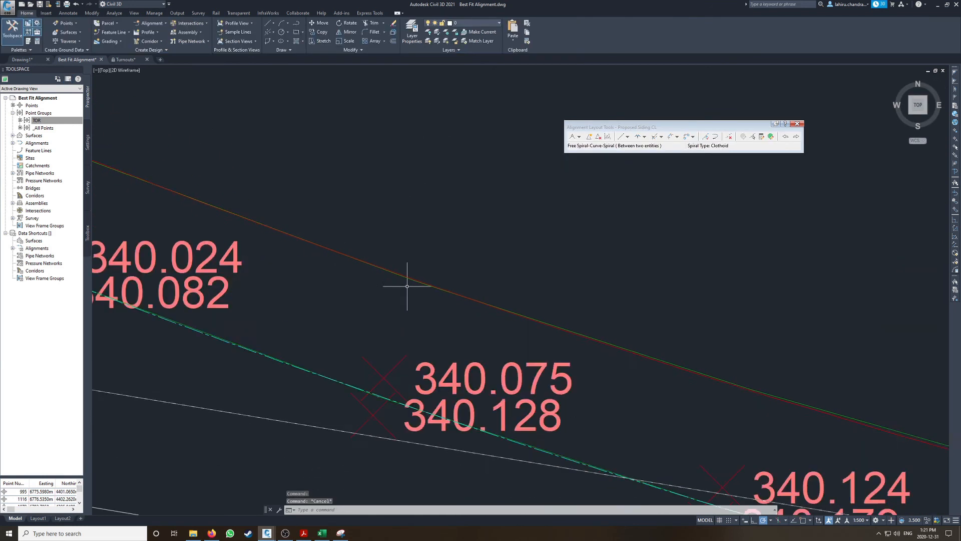
{"action": "left_click", "coordinate": [425, 278]}
{"action": "scroll", "coordinate": [403, 253], "scroll_direction": "down", "scroll_amount": 5}
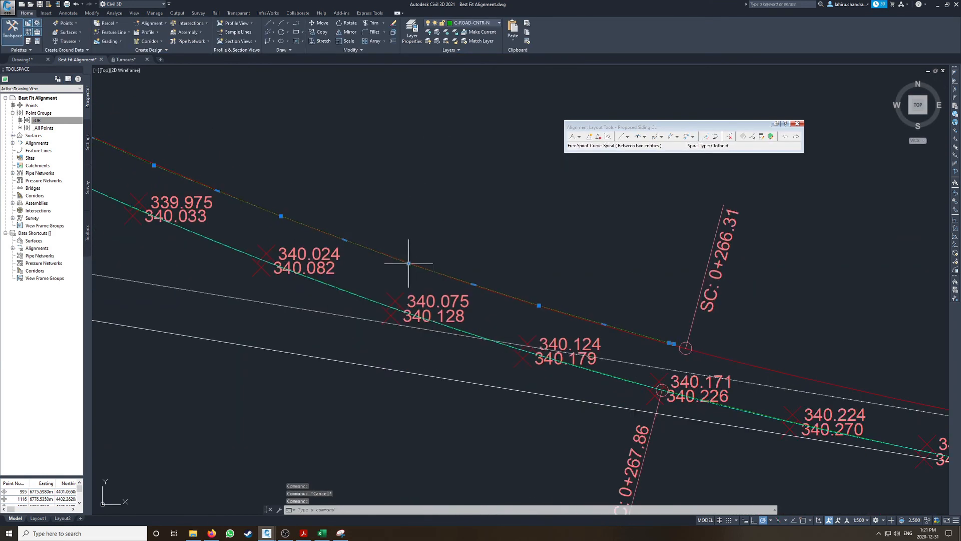
{"action": "scroll", "coordinate": [395, 256], "scroll_direction": "up", "scroll_amount": 5}
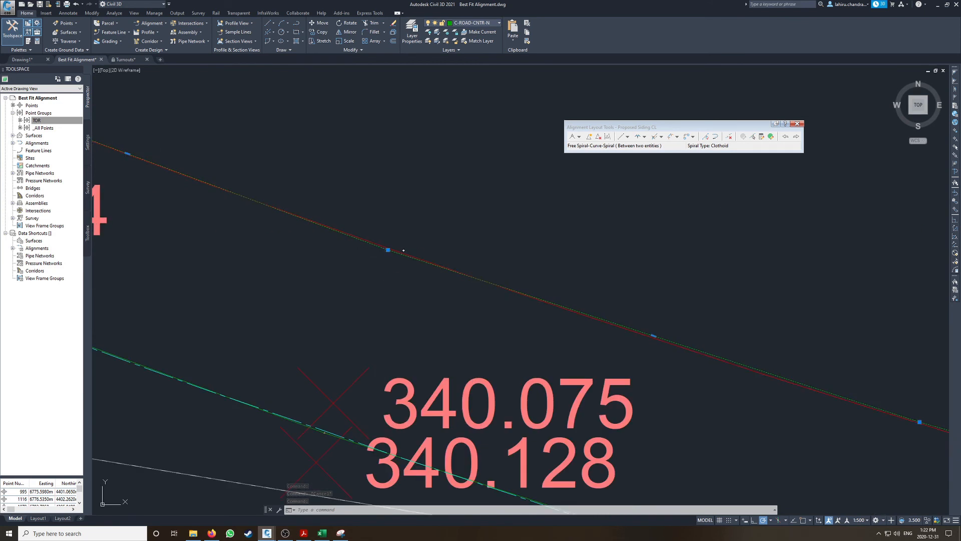
{"action": "scroll", "coordinate": [390, 246], "scroll_direction": "down", "scroll_amount": 4}
{"action": "scroll", "coordinate": [387, 272], "scroll_direction": "up", "scroll_amount": 7}
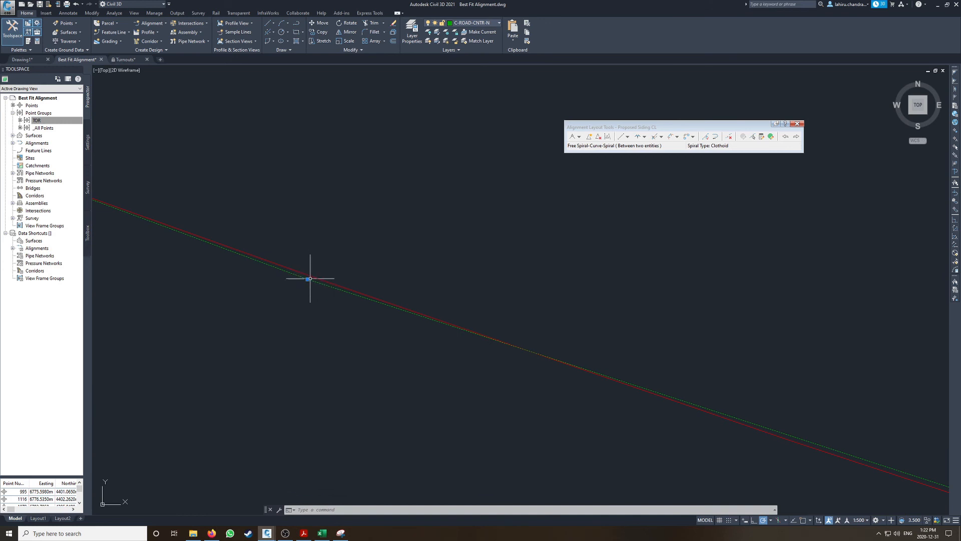
{"action": "scroll", "coordinate": [345, 241], "scroll_direction": "down", "scroll_amount": 7}
{"action": "middle_click_drag", "start_coordinate": [215, 302], "coordinate": [537, 382]}
{"action": "scroll", "coordinate": [283, 271], "scroll_direction": "down", "scroll_amount": 3}
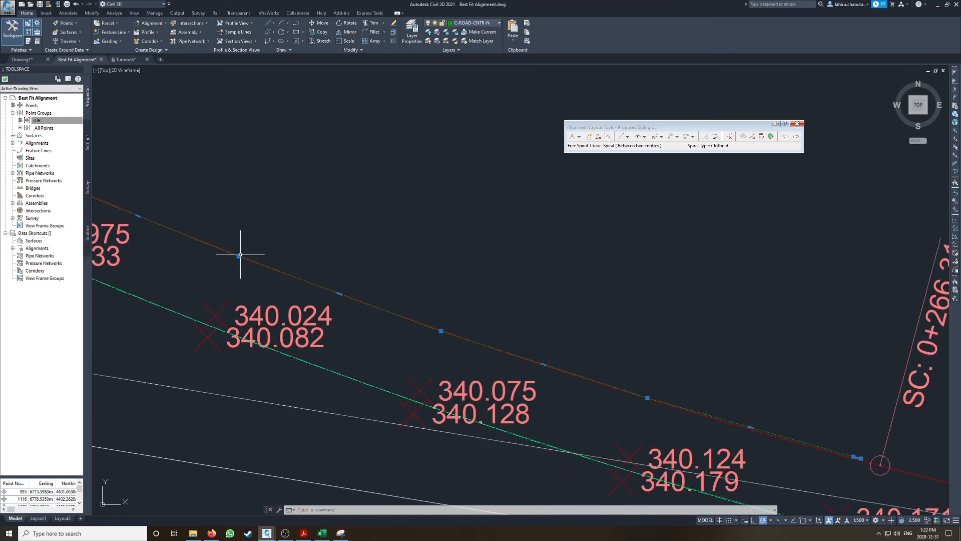
Follow the selected offset curve toward the CS point and back, comparing it with the proposed siding curve
{"action": "middle_click_drag", "start_coordinate": [247, 258], "coordinate": [489, 349]}
{"action": "middle_click_drag", "start_coordinate": [322, 285], "coordinate": [706, 438]}
{"action": "middle_click_drag", "start_coordinate": [380, 273], "coordinate": [700, 481]}
{"action": "mouse_move", "coordinate": [405, 287]}
{"action": "middle_mouse_down"}
{"action": "mouse_move", "coordinate": [661, 473]}
{"action": "mouse_move", "coordinate": [622, 471]}
{"action": "middle_mouse_up"}
{"action": "middle_click_drag", "start_coordinate": [263, 185], "coordinate": [496, 381]}
{"action": "mouse_move", "coordinate": [296, 225]}
{"action": "middle_mouse_down"}
{"action": "mouse_move", "coordinate": [361, 270]}
{"action": "mouse_move", "coordinate": [521, 431]}
{"action": "middle_mouse_up"}
{"action": "middle_click_drag", "start_coordinate": [321, 217], "coordinate": [532, 439]}
{"action": "scroll", "coordinate": [301, 198], "scroll_direction": "down", "scroll_amount": 2}
{"action": "middle_click_drag", "start_coordinate": [236, 114], "coordinate": [310, 188]}
{"action": "scroll", "coordinate": [327, 207], "scroll_direction": "up", "scroll_amount": 4}
{"action": "scroll", "coordinate": [326, 208], "scroll_direction": "up", "scroll_amount": 2}
{"action": "scroll", "coordinate": [326, 215], "scroll_direction": "down", "scroll_amount": 6}
{"action": "scroll", "coordinate": [446, 299], "scroll_direction": "down", "scroll_amount": 3}
{"action": "middle_click_drag", "start_coordinate": [505, 330], "coordinate": [324, 176]}
{"action": "middle_click_drag", "start_coordinate": [626, 383], "coordinate": [350, 181]}
{"action": "scroll", "coordinate": [671, 392], "scroll_direction": "up", "scroll_amount": 8}
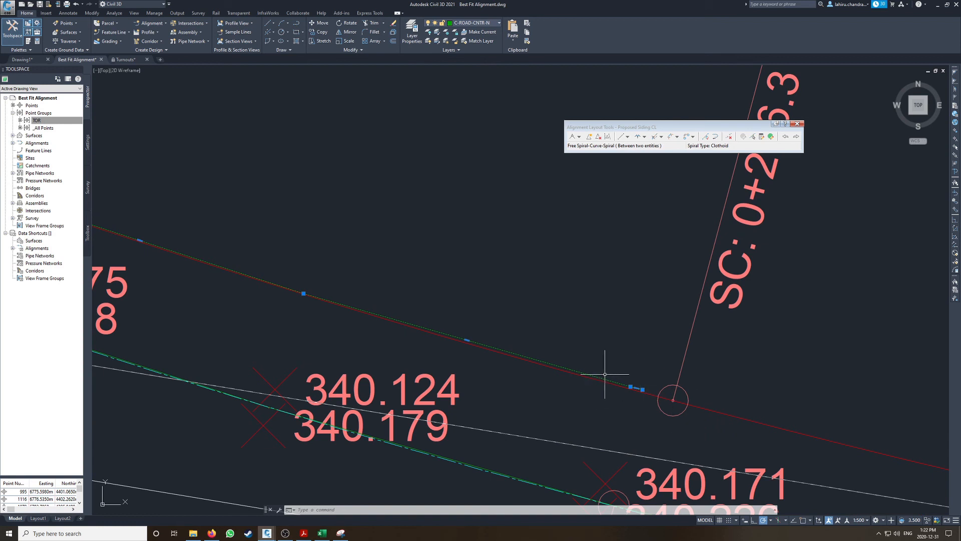
In the Proposed Siding's entity grid, try 90 m for the spiral in length, then set it to 85 m
{"action": "key", "text": "Escape"}
{"action": "left_click", "coordinate": [622, 387]}
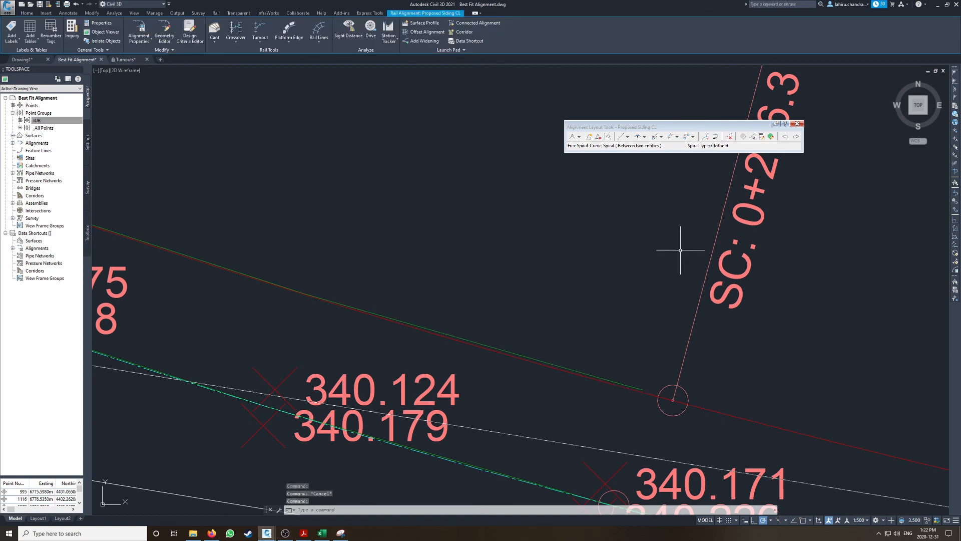
{"action": "left_click", "coordinate": [771, 136]}
{"action": "scroll", "coordinate": [328, 275], "scroll_direction": "down", "scroll_amount": 2}
{"action": "middle_click_drag", "start_coordinate": [317, 277], "coordinate": [74, 282]}
{"action": "left_click", "coordinate": [648, 177]}
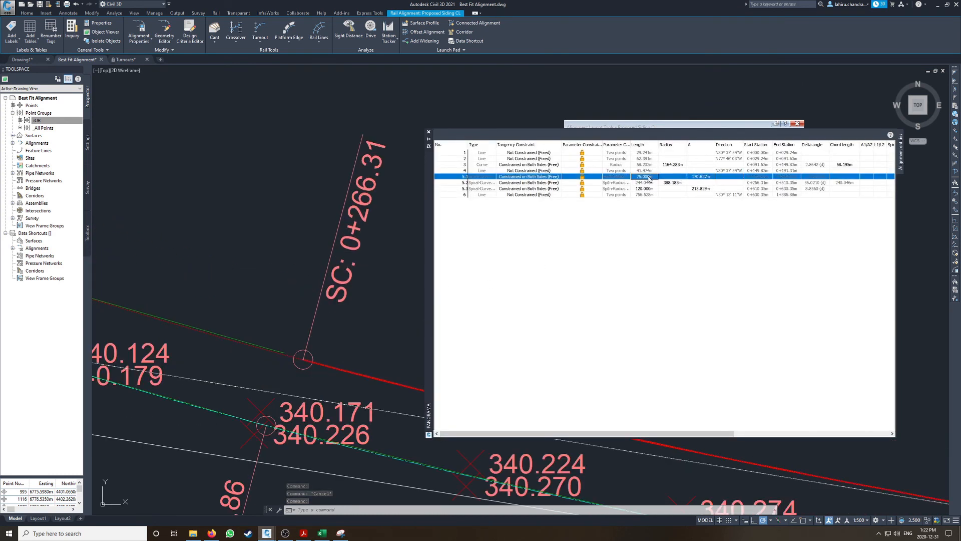
{"action": "type", "text": "90"}
{"action": "key", "text": "Return"}
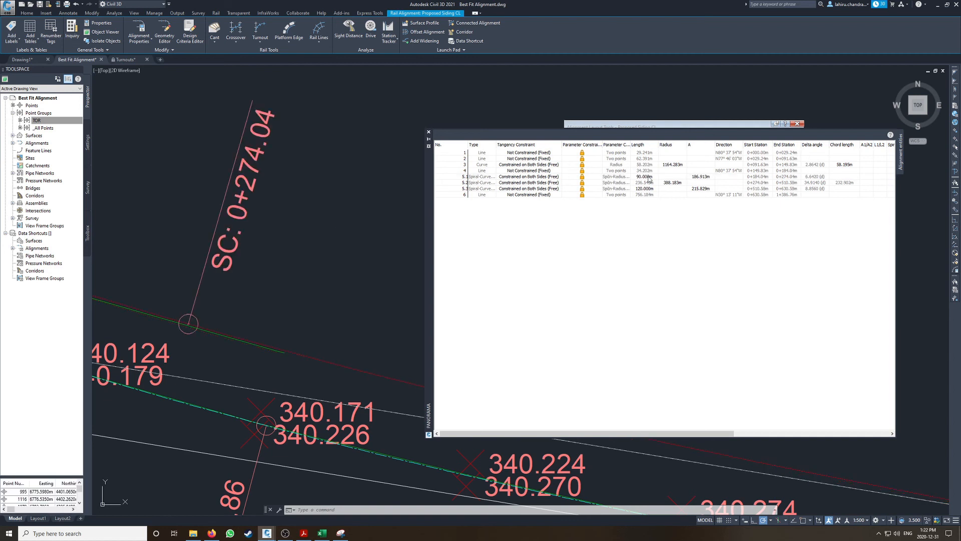
{"action": "left_click", "coordinate": [648, 177]}
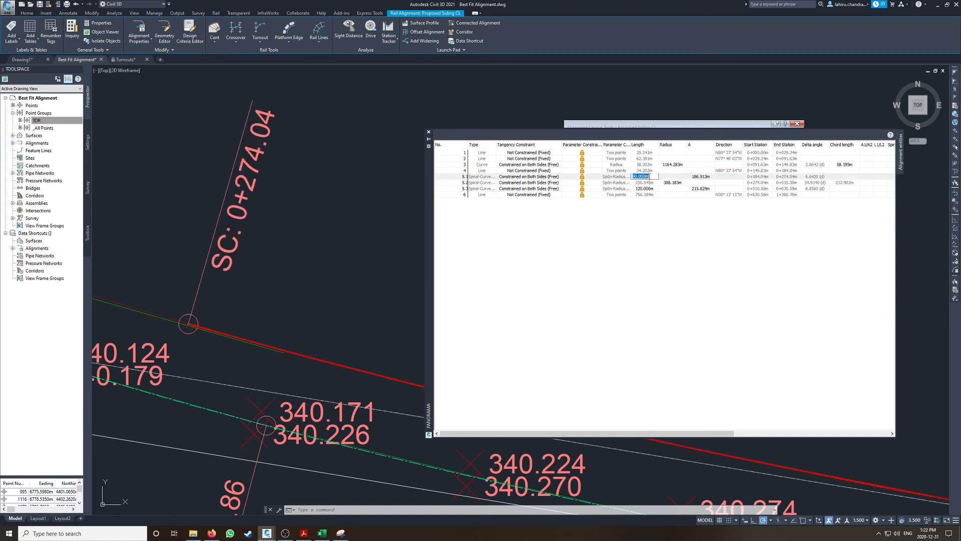
{"action": "type", "text": "85"}
{"action": "key", "text": "Return"}
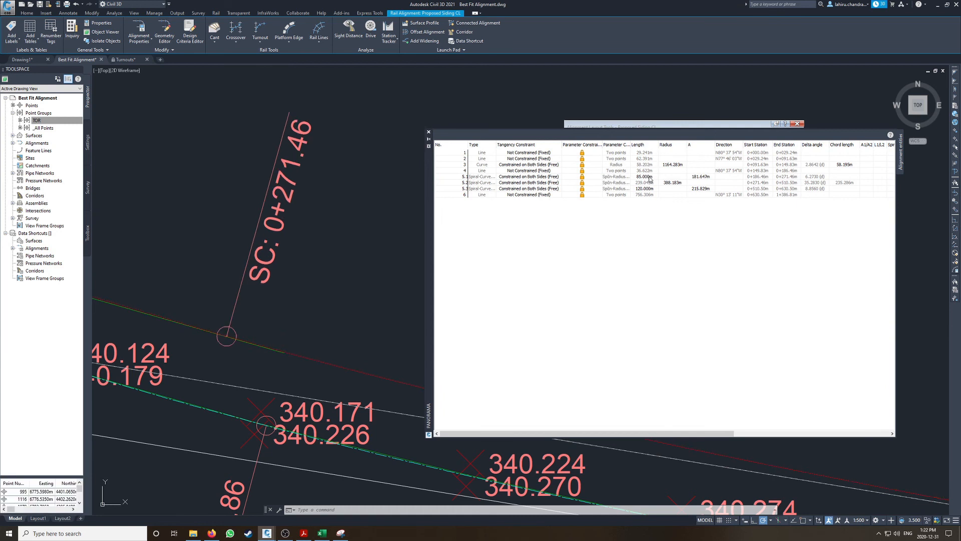
Compare the adjusted siding curve with the offset curve from the SC point toward the CS point, then close the entity grid
{"action": "scroll", "coordinate": [227, 333], "scroll_direction": "up", "scroll_amount": 3}
{"action": "scroll", "coordinate": [240, 320], "scroll_direction": "down", "scroll_amount": 2}
{"action": "key", "text": "Escape"}
{"action": "left_click", "coordinate": [137, 285]}
{"action": "scroll", "coordinate": [139, 286], "scroll_direction": "down", "scroll_amount": 2}
{"action": "middle_click_drag", "start_coordinate": [139, 273], "coordinate": [370, 363]}
{"action": "scroll", "coordinate": [233, 326], "scroll_direction": "up", "scroll_amount": 3}
{"action": "scroll", "coordinate": [193, 317], "scroll_direction": "down", "scroll_amount": 2}
{"action": "scroll", "coordinate": [254, 318], "scroll_direction": "down", "scroll_amount": 1}
{"action": "middle_click_drag", "start_coordinate": [254, 318], "coordinate": [505, 406]}
{"action": "middle_click_drag", "start_coordinate": [244, 271], "coordinate": [517, 440]}
{"action": "mouse_move", "coordinate": [164, 194]}
{"action": "middle_mouse_down"}
{"action": "mouse_move", "coordinate": [358, 327]}
{"action": "mouse_move", "coordinate": [506, 410]}
{"action": "middle_mouse_up"}
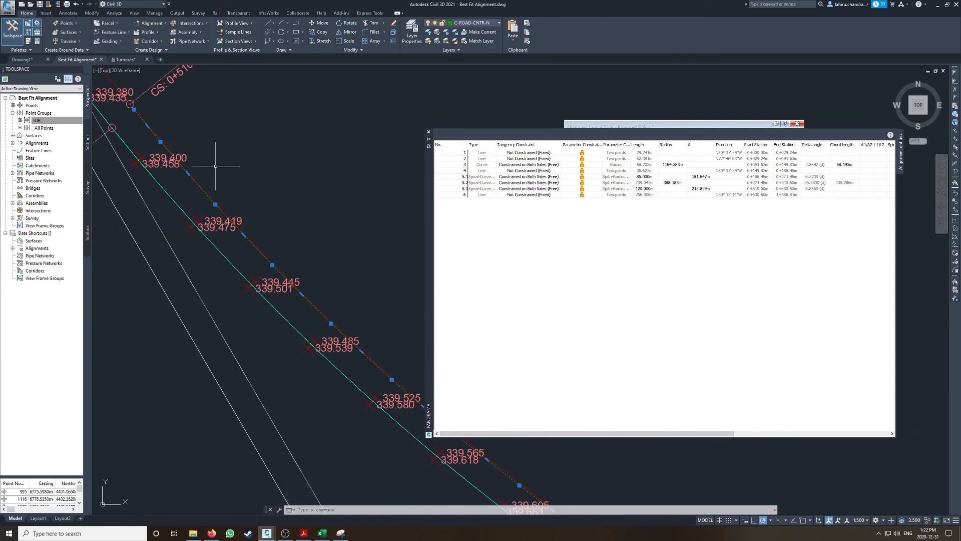
{"action": "middle_click_drag", "start_coordinate": [492, 234], "coordinate": [409, 176]}
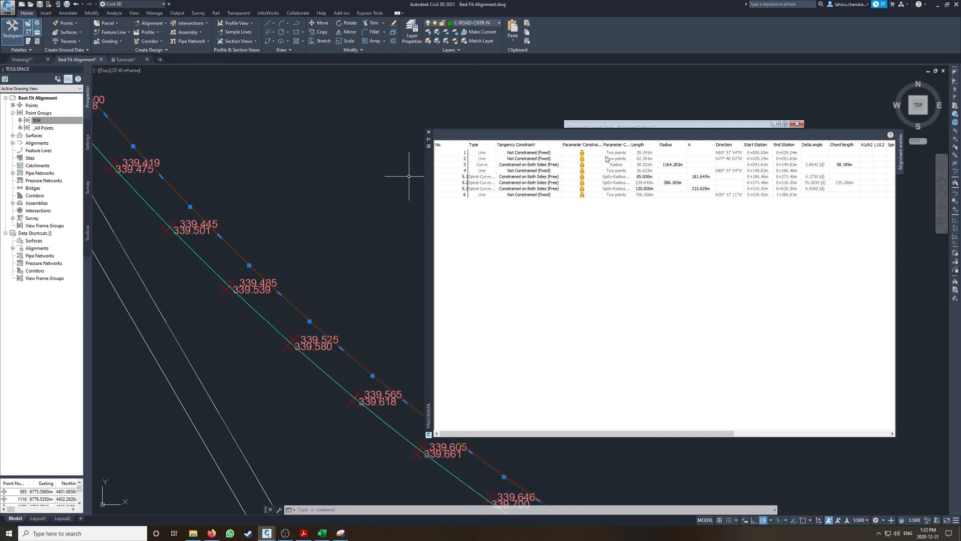
{"action": "left_click", "coordinate": [428, 133]}
{"action": "key", "text": "Escape"}
Select the offset curve again and inspect the siding's deviation from it along the curve back to the SC point
{"action": "middle_click_drag", "start_coordinate": [468, 378], "coordinate": [343, 232]}
{"action": "scroll", "coordinate": [468, 378], "scroll_direction": "down", "scroll_amount": 2}
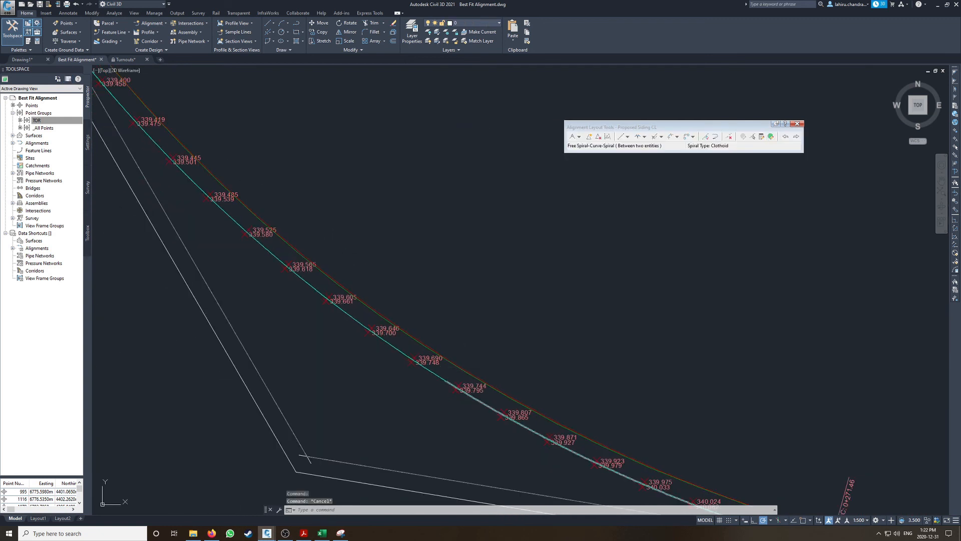
{"action": "scroll", "coordinate": [444, 365], "scroll_direction": "up", "scroll_amount": 8}
{"action": "left_click", "coordinate": [437, 347]}
{"action": "scroll", "coordinate": [393, 342], "scroll_direction": "down", "scroll_amount": 6}
{"action": "middle_click_drag", "start_coordinate": [591, 458], "coordinate": [248, 235]}
{"action": "middle_click_drag", "start_coordinate": [584, 385], "coordinate": [254, 210]}
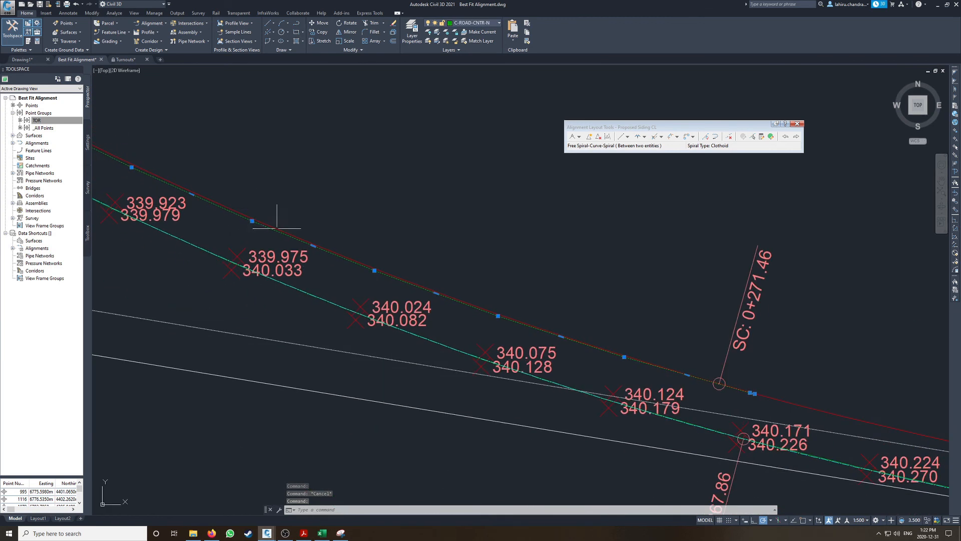
{"action": "mouse_move", "coordinate": [548, 358]}
{"action": "middle_mouse_down"}
{"action": "mouse_move", "coordinate": [444, 307]}
{"action": "mouse_move", "coordinate": [622, 424]}
{"action": "middle_mouse_up"}
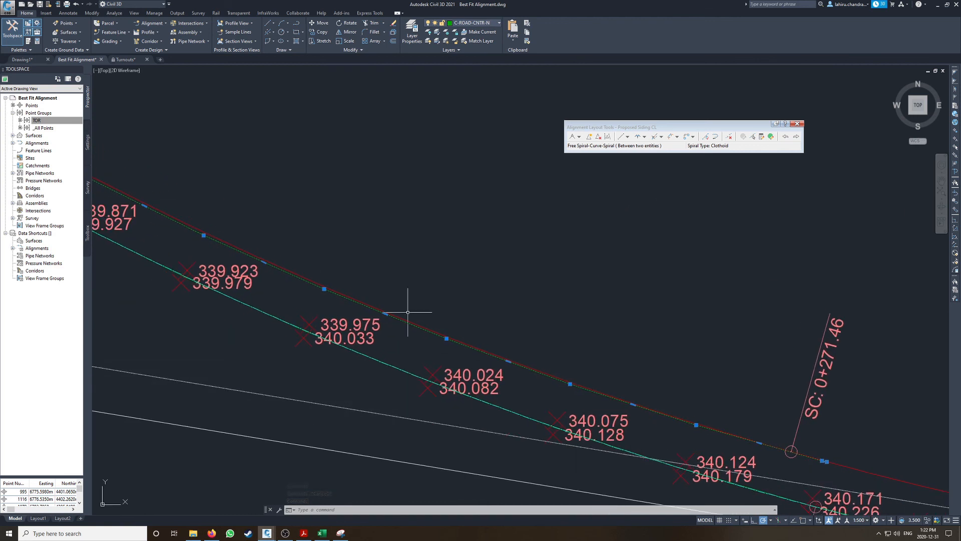
Deselect the offset curve, reopen the Proposed Siding's entity grid and review its spiral-curve-spiral against the drawn curve up to the CS point
{"action": "scroll", "coordinate": [408, 321], "scroll_direction": "down", "scroll_amount": 5}
{"action": "key", "text": "Escape"}
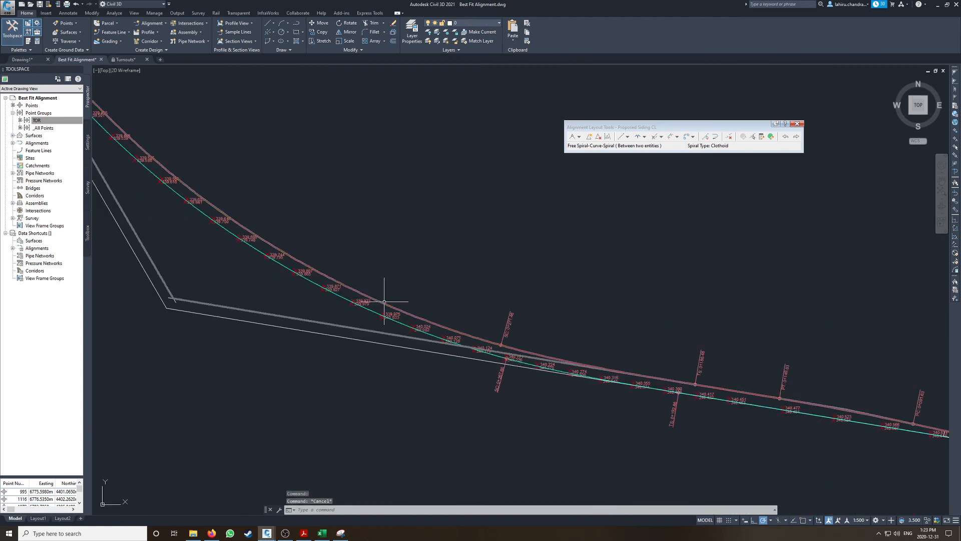
{"action": "scroll", "coordinate": [473, 344], "scroll_direction": "up", "scroll_amount": 4}
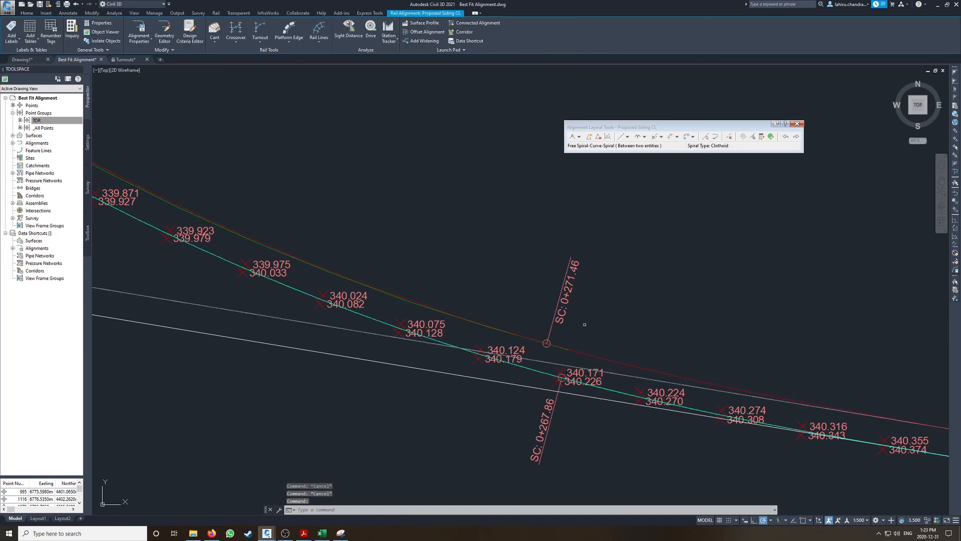
{"action": "left_click", "coordinate": [771, 136]}
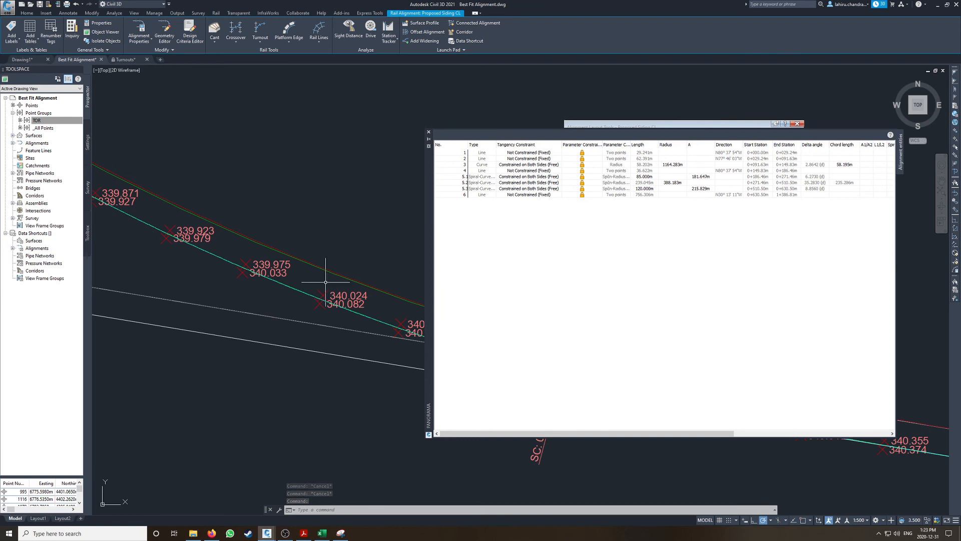
{"action": "scroll", "coordinate": [174, 184], "scroll_direction": "down", "scroll_amount": 4}
{"action": "middle_click_drag", "start_coordinate": [177, 184], "coordinate": [386, 289]}
{"action": "middle_click_drag", "start_coordinate": [136, 128], "coordinate": [279, 273]}
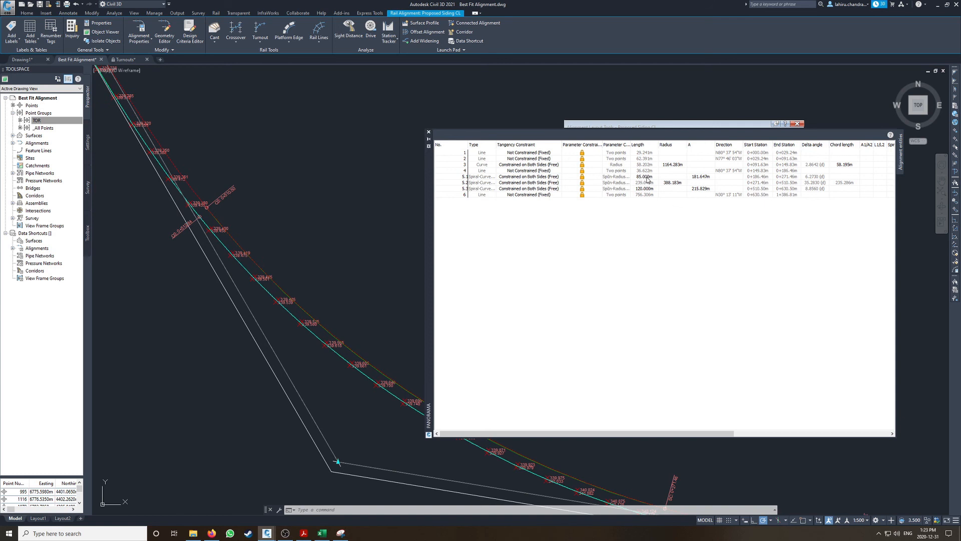
Follow the siding from the curve back past the SC point toward the turnout, then close the entity grid and deselect the alignment
{"action": "middle_click_drag", "start_coordinate": [396, 321], "coordinate": [169, 183]}
{"action": "middle_click_drag", "start_coordinate": [421, 351], "coordinate": [191, 253]}
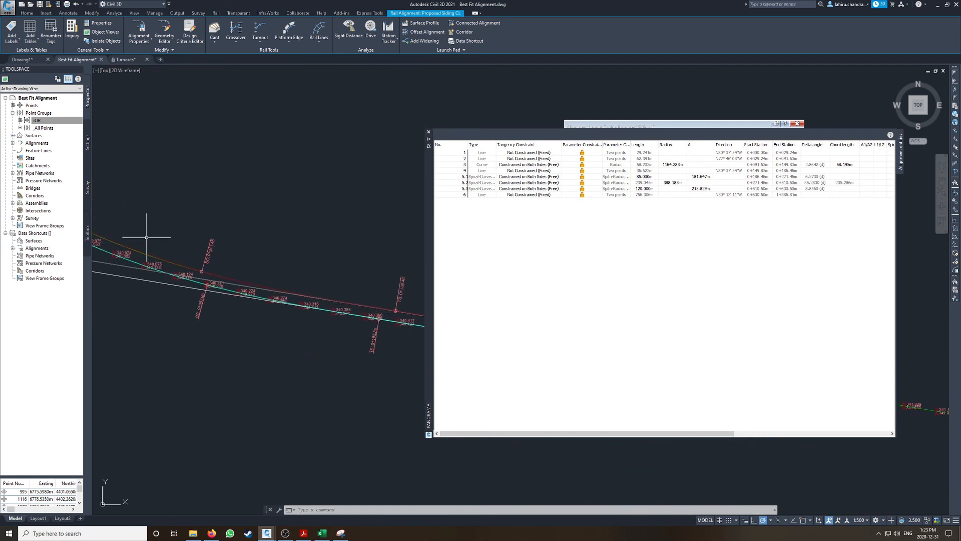
{"action": "scroll", "coordinate": [153, 243], "scroll_direction": "down", "scroll_amount": 4}
{"action": "mouse_move", "coordinate": [153, 243]}
{"action": "middle_mouse_down"}
{"action": "mouse_move", "coordinate": [392, 346]}
{"action": "mouse_move", "coordinate": [275, 287]}
{"action": "middle_mouse_up"}
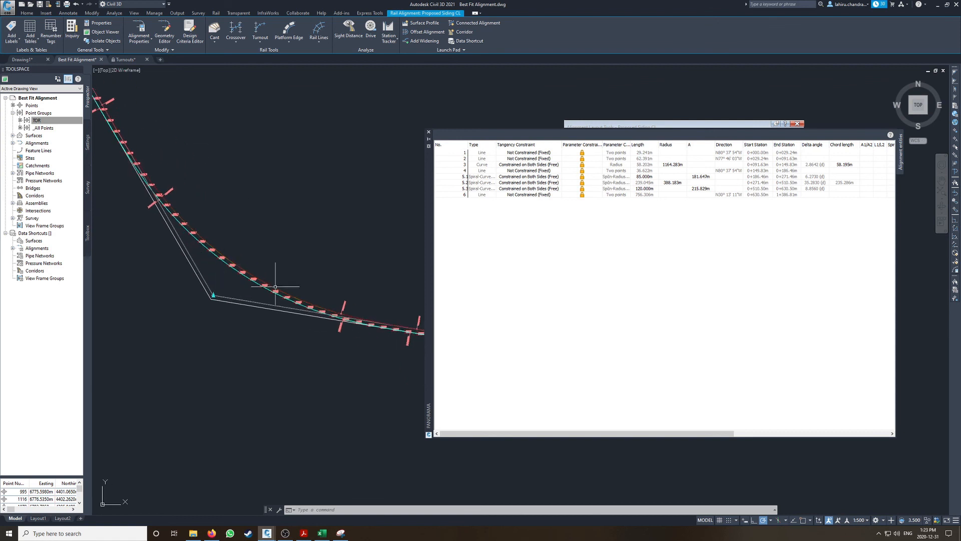
{"action": "scroll", "coordinate": [326, 279], "scroll_direction": "up", "scroll_amount": 5}
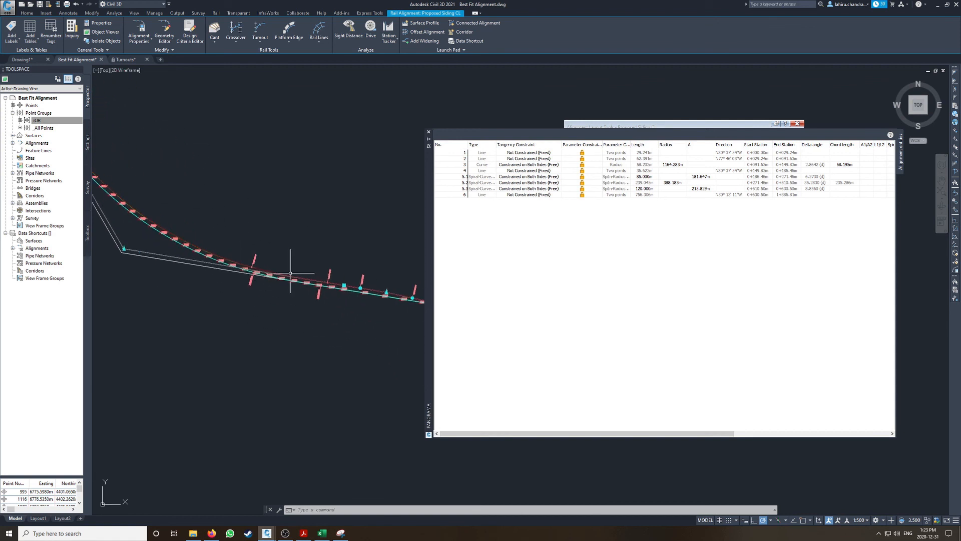
{"action": "left_click", "coordinate": [428, 131]}
{"action": "key", "text": "Escape"}
Measure the siding's tangent length between the endpoints at its TS point and the turnout curve's PT point
{"action": "middle_click_drag", "start_coordinate": [215, 229], "coordinate": [347, 271]}
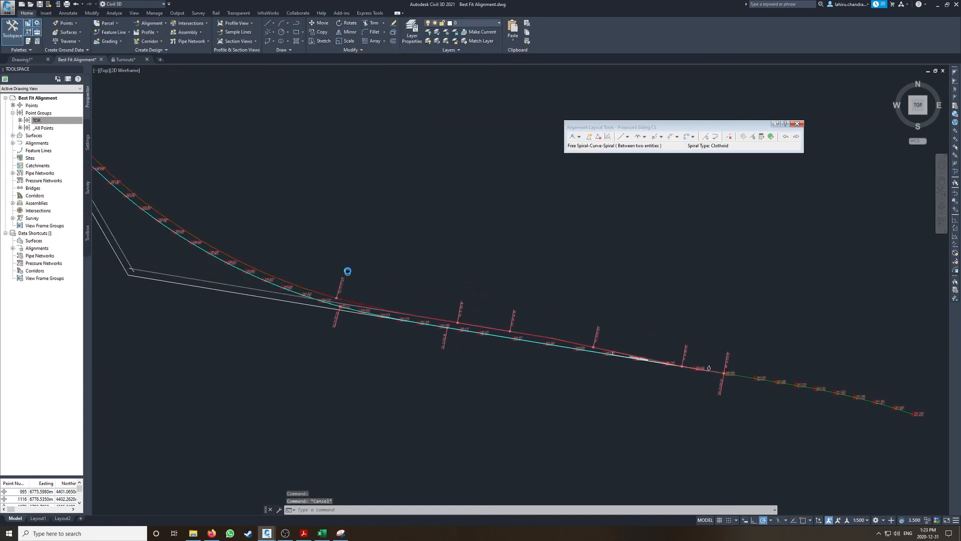
{"action": "scroll", "coordinate": [551, 340], "scroll_direction": "up", "scroll_amount": 4}
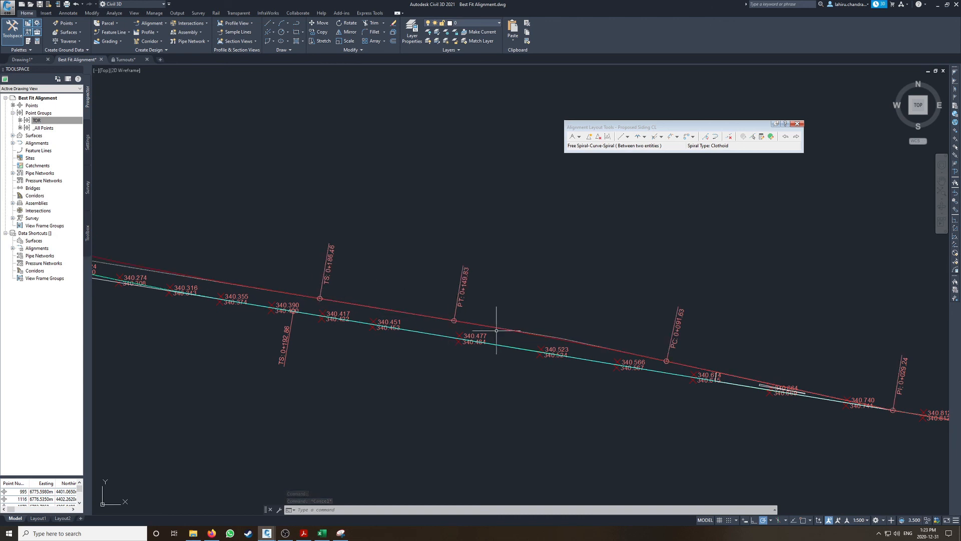
{"action": "type", "text": "dist"}
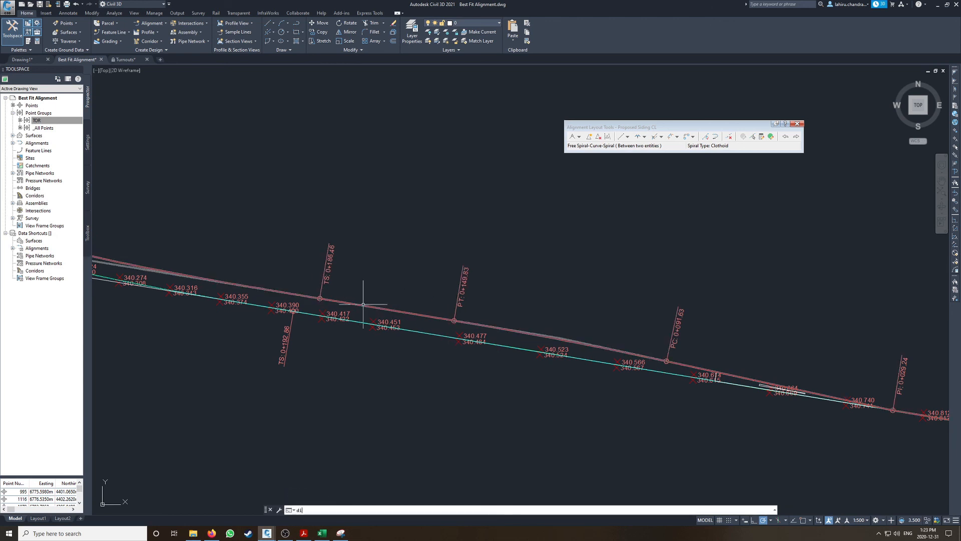
{"action": "key", "text": "Return"}
{"action": "scroll", "coordinate": [322, 299], "scroll_direction": "up", "scroll_amount": 4}
{"action": "right_click", "coordinate": [318, 298], "text": "shift"}
{"action": "left_click", "coordinate": [340, 357]}
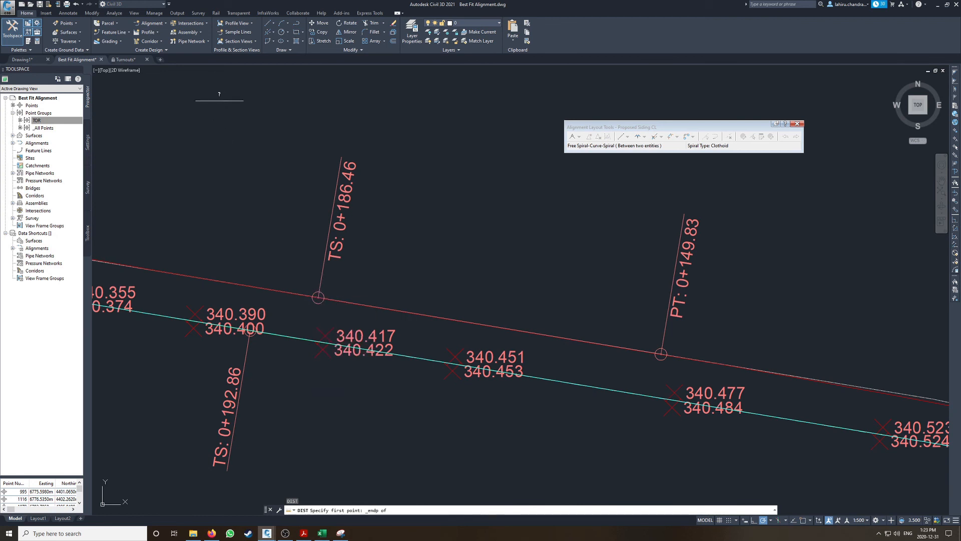
{"action": "left_click", "coordinate": [319, 298]}
{"action": "right_click", "coordinate": [660, 354], "text": "shift"}
{"action": "left_click", "coordinate": [684, 221]}
{"action": "left_click", "coordinate": [661, 354]}
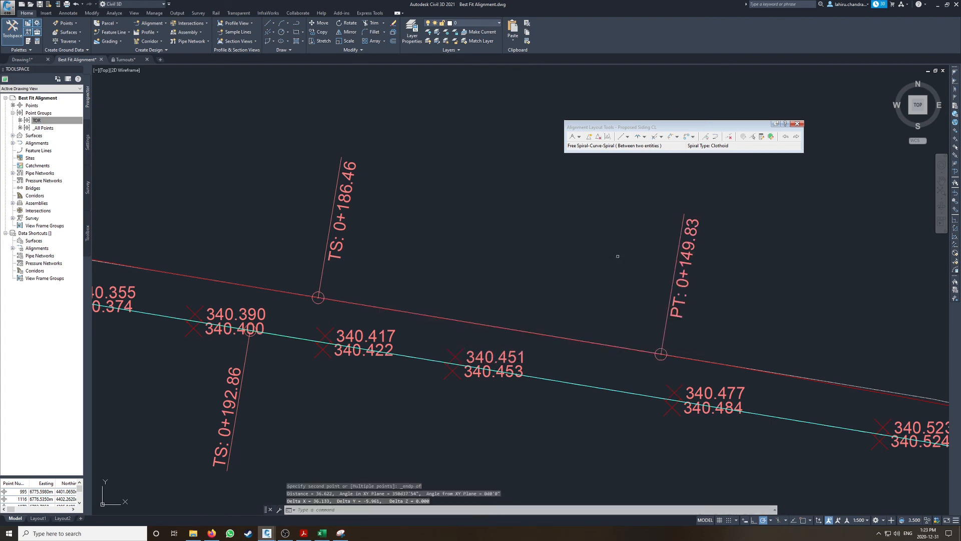
Inspect the siding along the long tangent up to the second curve and back to the turnout
{"action": "scroll", "coordinate": [304, 269], "scroll_direction": "down", "scroll_amount": 8}
{"action": "mouse_move", "coordinate": [318, 269]}
{"action": "middle_mouse_down"}
{"action": "mouse_move", "coordinate": [539, 386]}
{"action": "mouse_move", "coordinate": [441, 388]}
{"action": "middle_mouse_up"}
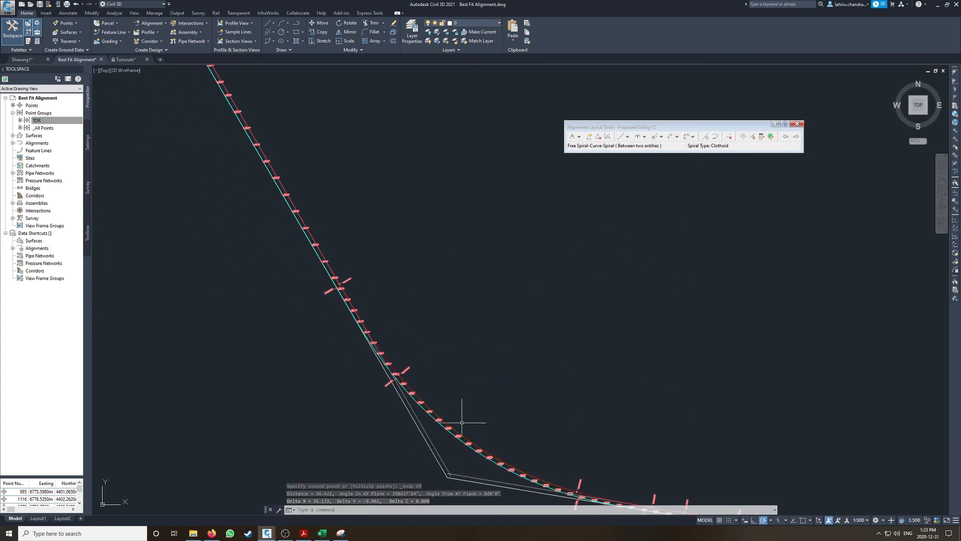
{"action": "mouse_move", "coordinate": [235, 204]}
{"action": "middle_mouse_down"}
{"action": "mouse_move", "coordinate": [280, 303]}
{"action": "mouse_move", "coordinate": [330, 376]}
{"action": "middle_mouse_up"}
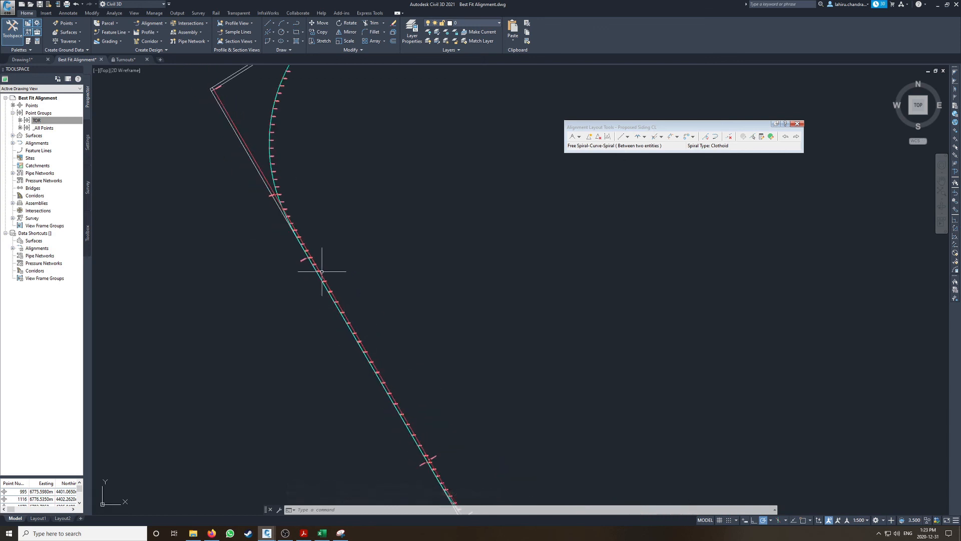
{"action": "middle_click_drag", "start_coordinate": [460, 449], "coordinate": [298, 223]}
{"action": "scroll", "coordinate": [525, 387], "scroll_direction": "up", "scroll_amount": 6}
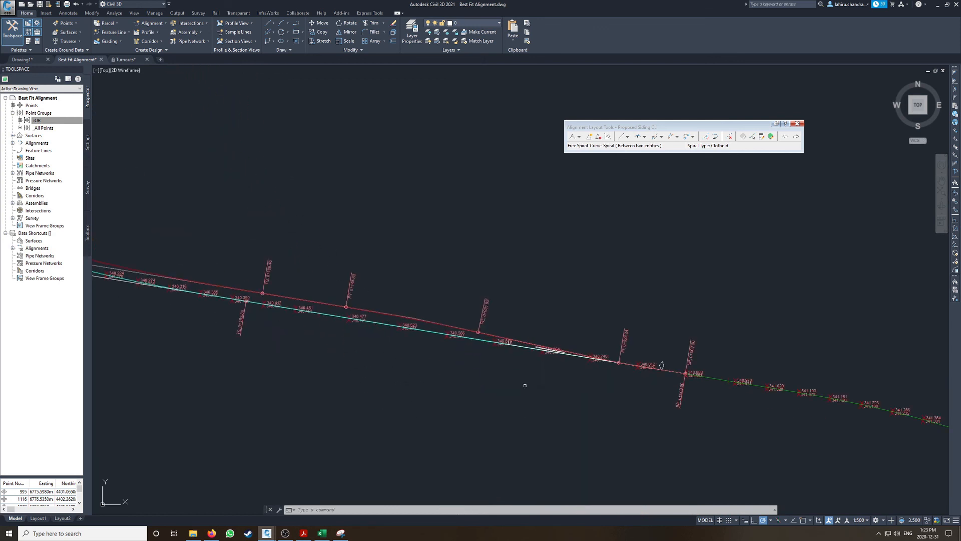
{"action": "scroll", "coordinate": [514, 343], "scroll_direction": "up", "scroll_amount": 3}
{"action": "scroll", "coordinate": [506, 340], "scroll_direction": "down", "scroll_amount": 9}
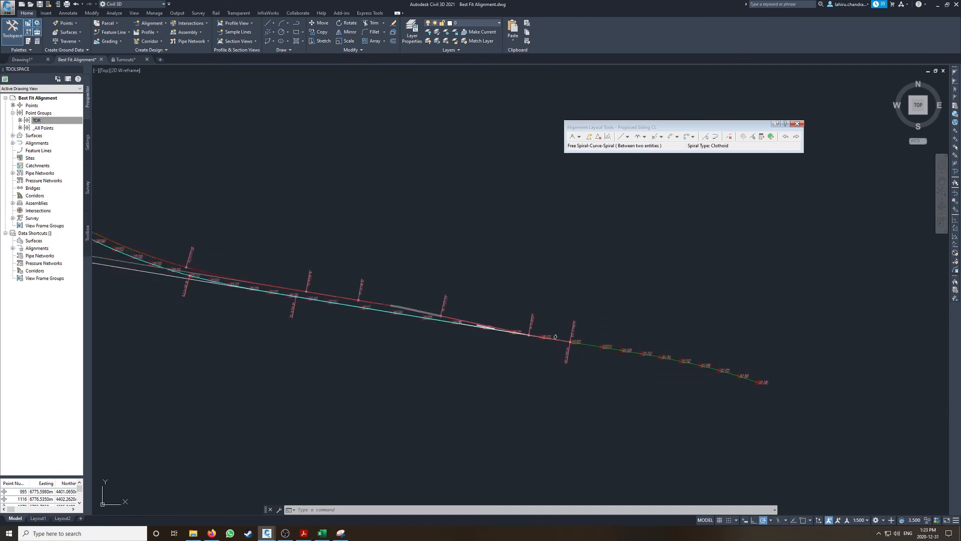
Look over the existing track's remaining tangents and curves beyond the siding's first curve, returning to the turnout end
{"action": "mouse_move", "coordinate": [215, 192]}
{"action": "middle_mouse_down"}
{"action": "mouse_move", "coordinate": [343, 392]}
{"action": "mouse_move", "coordinate": [360, 442]}
{"action": "middle_mouse_up"}
{"action": "scroll", "coordinate": [297, 313], "scroll_direction": "down", "scroll_amount": 2}
{"action": "scroll", "coordinate": [305, 310], "scroll_direction": "down", "scroll_amount": 2}
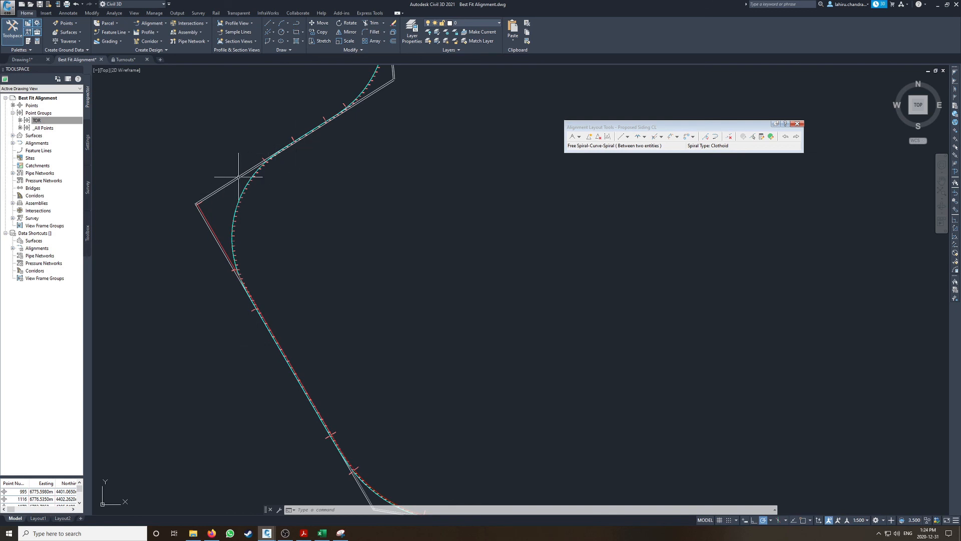
{"action": "middle_click_drag", "start_coordinate": [318, 142], "coordinate": [313, 343]}
{"action": "mouse_move", "coordinate": [378, 107]}
{"action": "middle_mouse_down"}
{"action": "mouse_move", "coordinate": [364, 365]}
{"action": "mouse_move", "coordinate": [357, 195]}
{"action": "middle_mouse_up"}
{"action": "middle_click_drag", "start_coordinate": [399, 422], "coordinate": [345, 200]}
{"action": "middle_click_drag", "start_coordinate": [426, 446], "coordinate": [360, 225]}
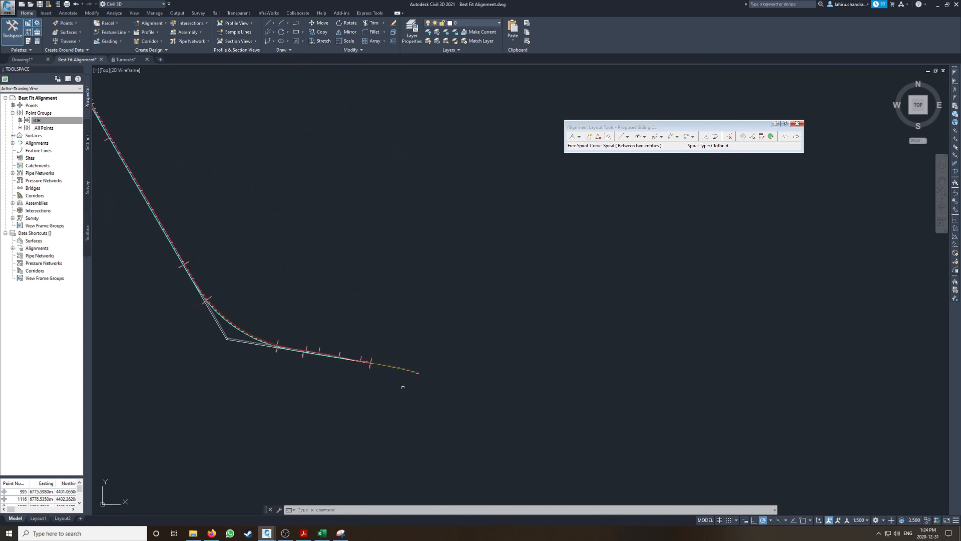